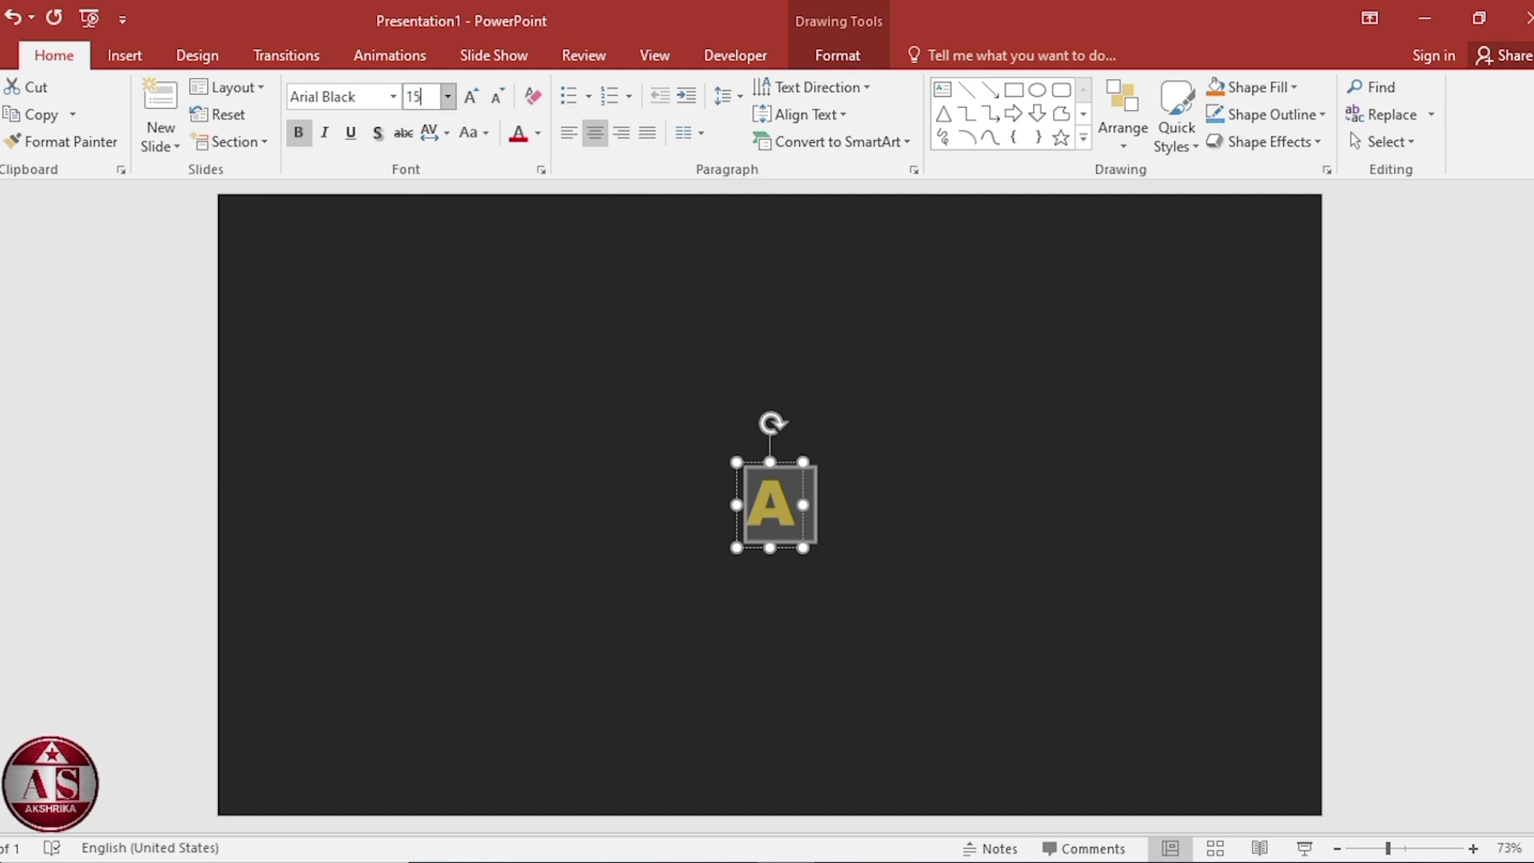
Set the letter A's font size to 150 and switch its text fill to a gradient fill.
{"action": "key", "text": "Return"}
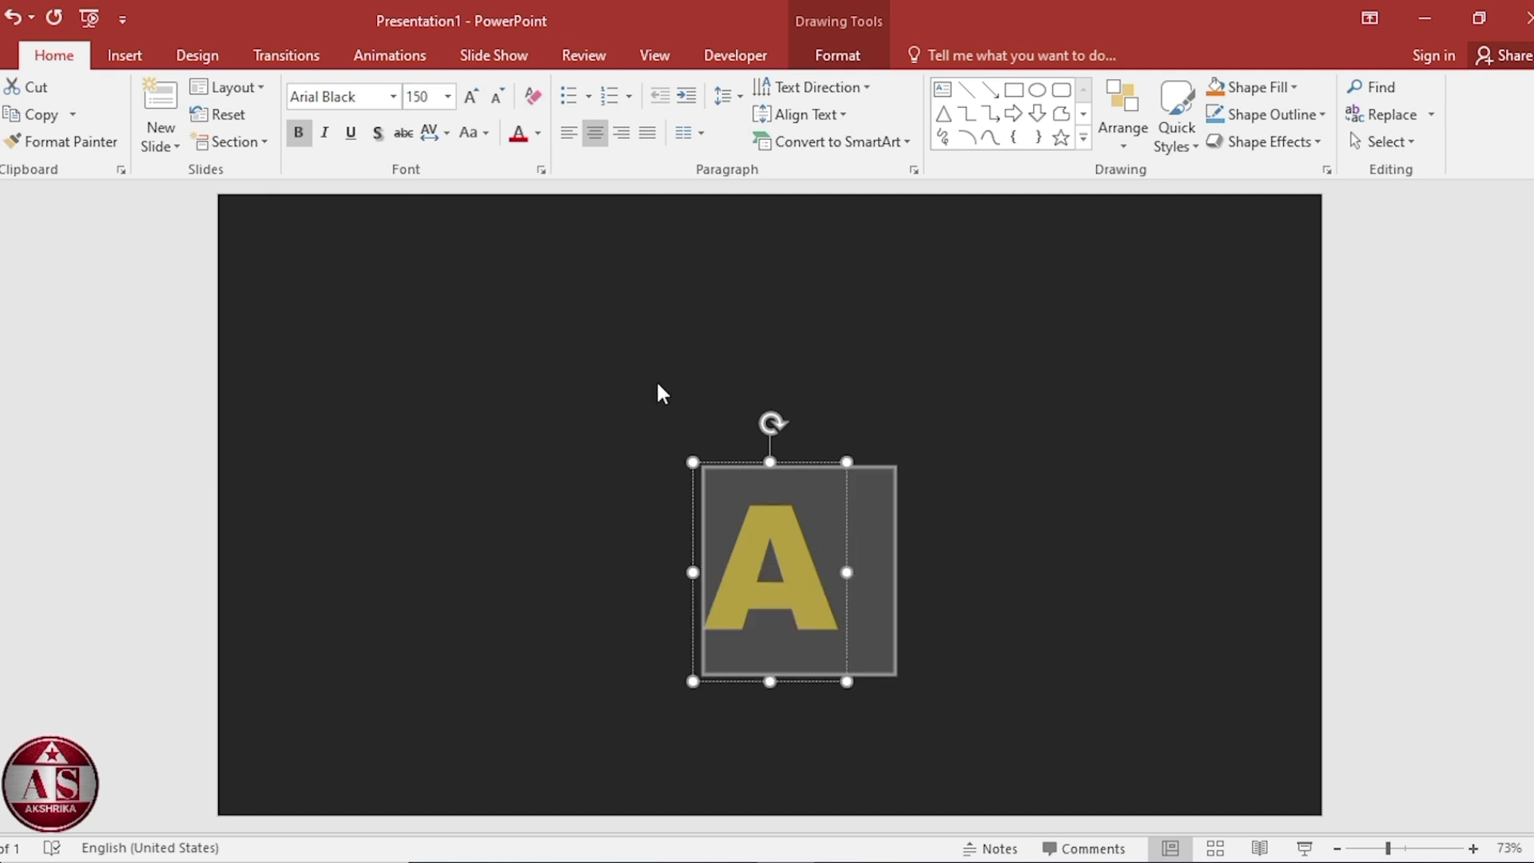
{"action": "right_click", "coordinate": [786, 550]}
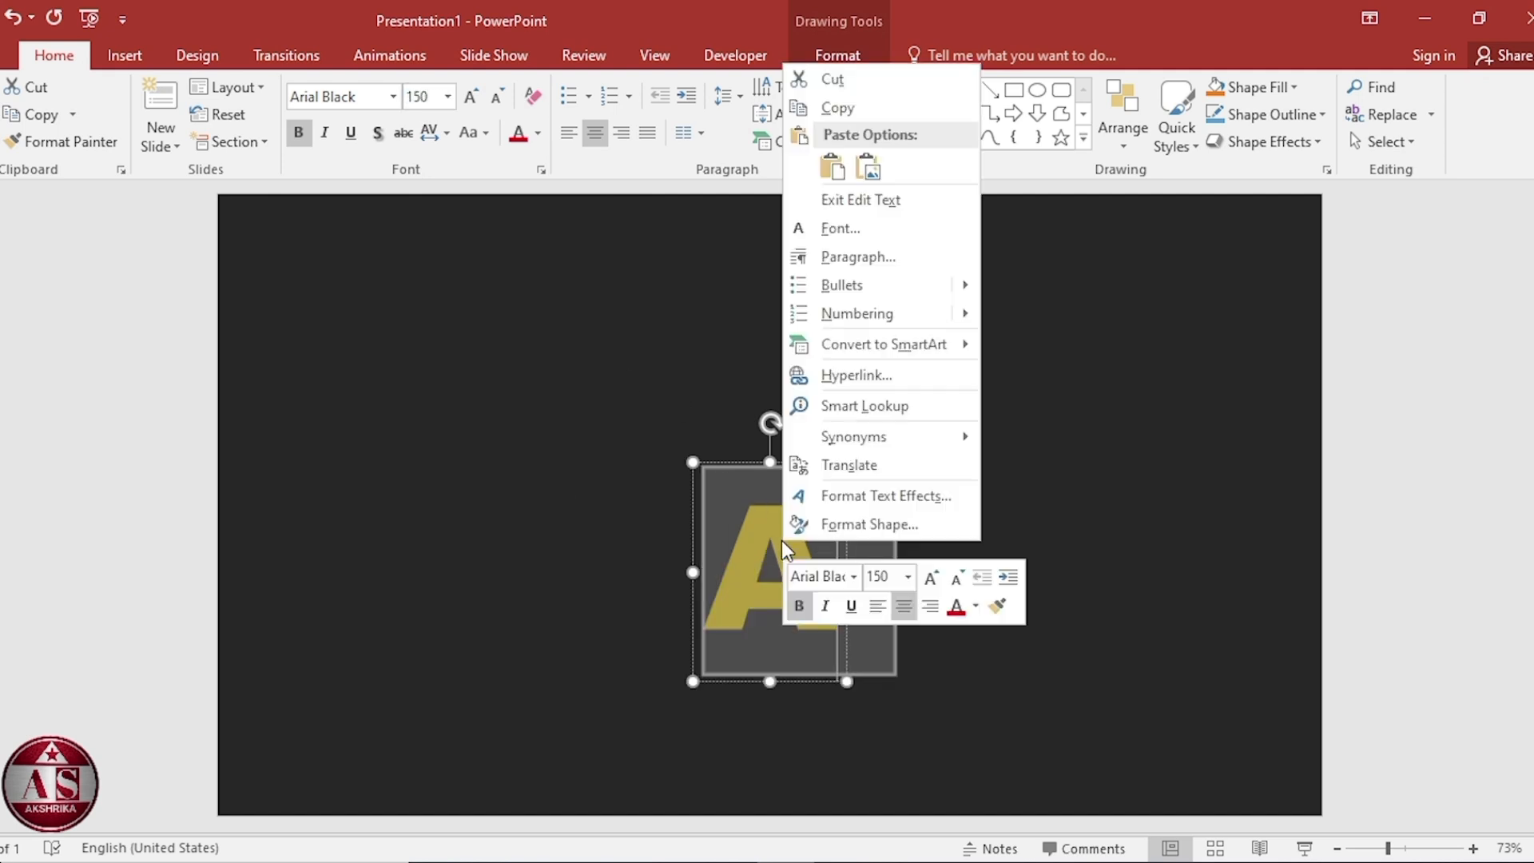
{"action": "left_click", "coordinate": [852, 525]}
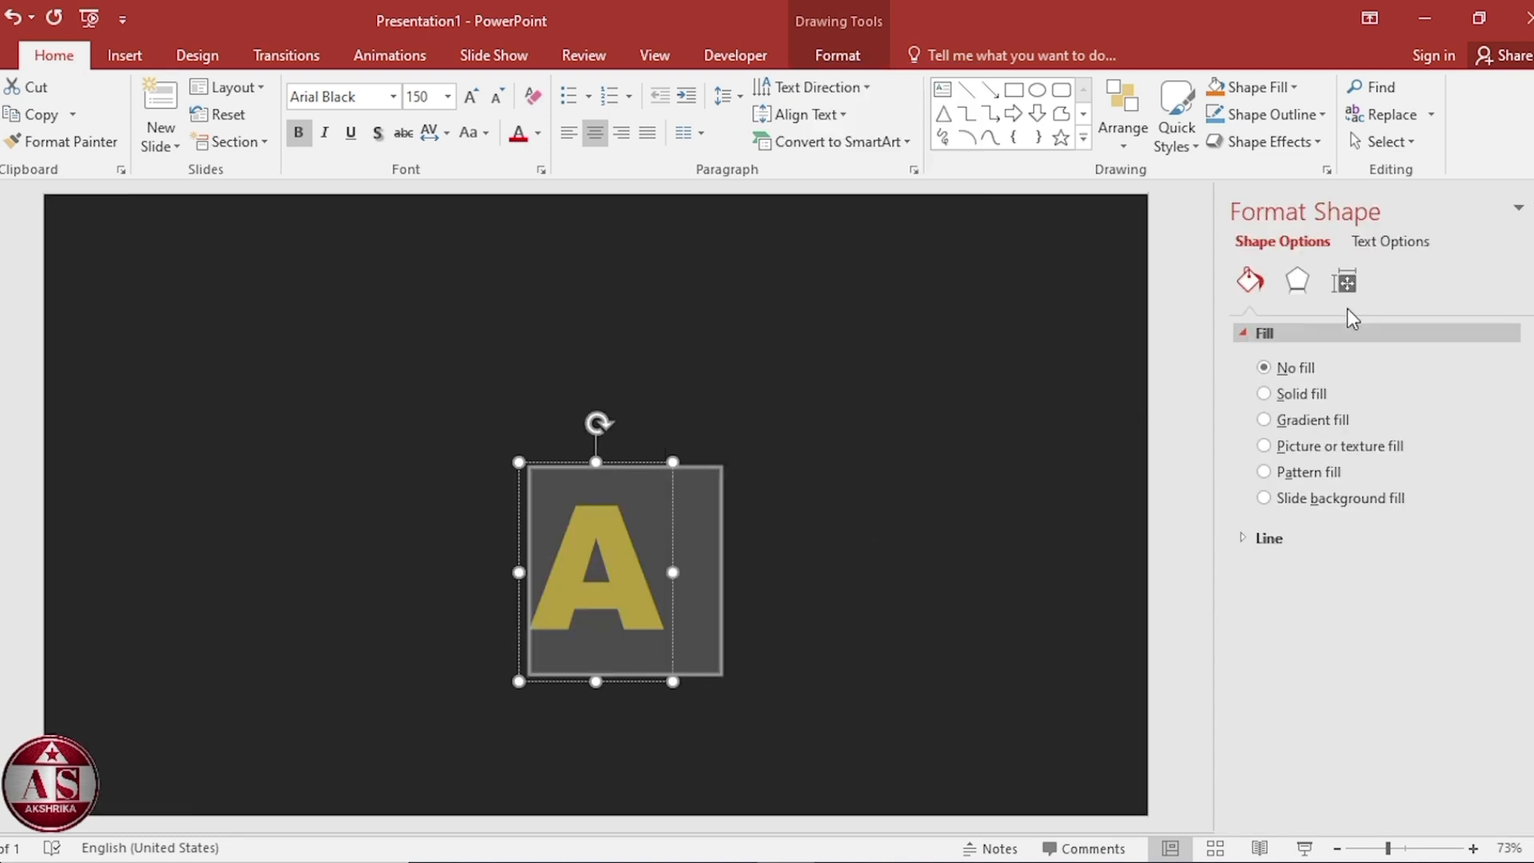
{"action": "left_click", "coordinate": [1391, 242]}
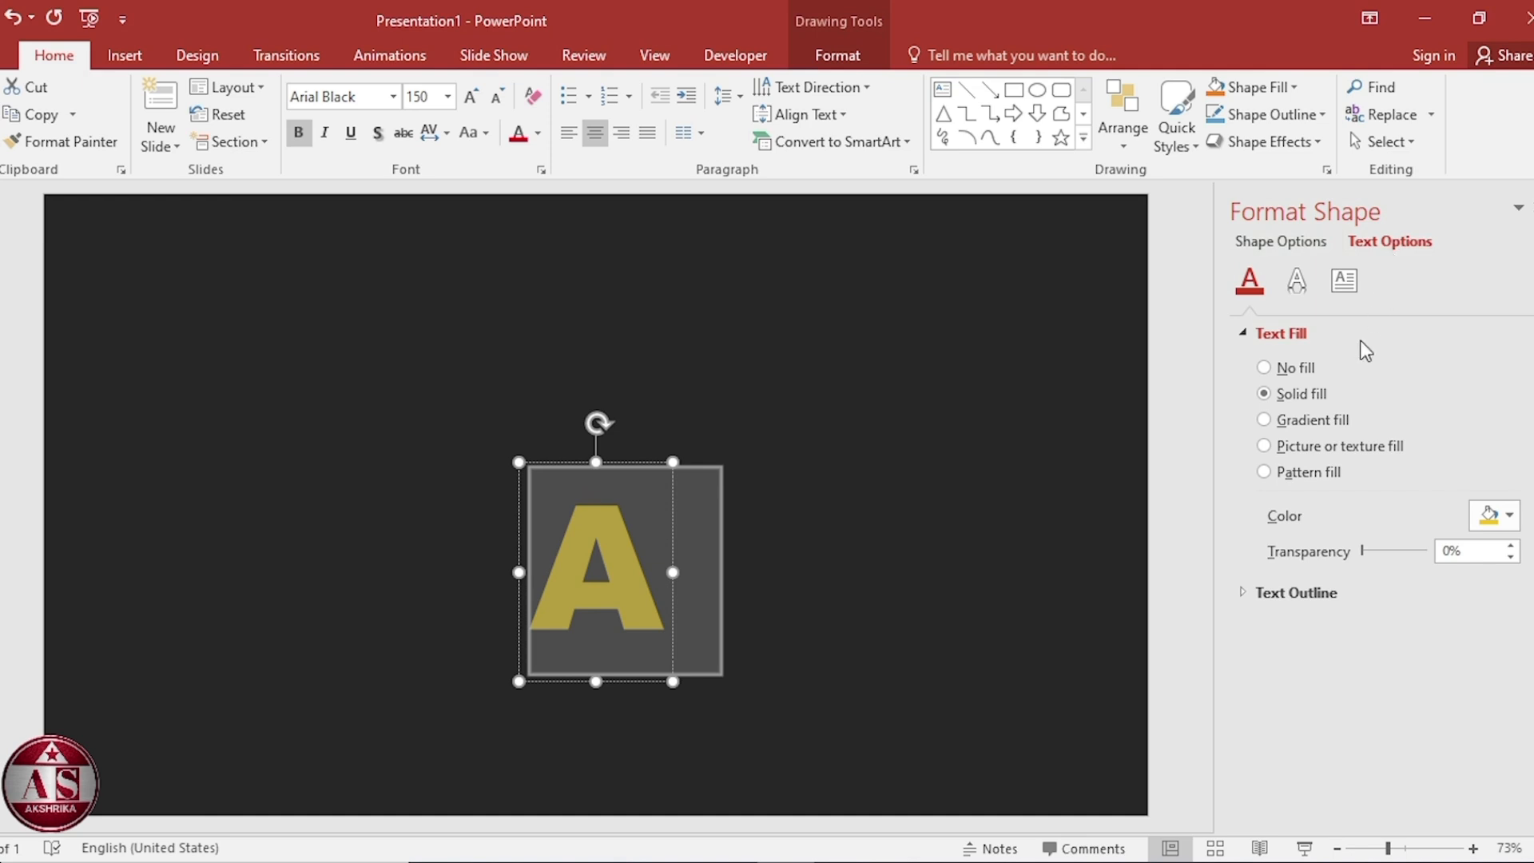
{"action": "left_click", "coordinate": [1326, 421]}
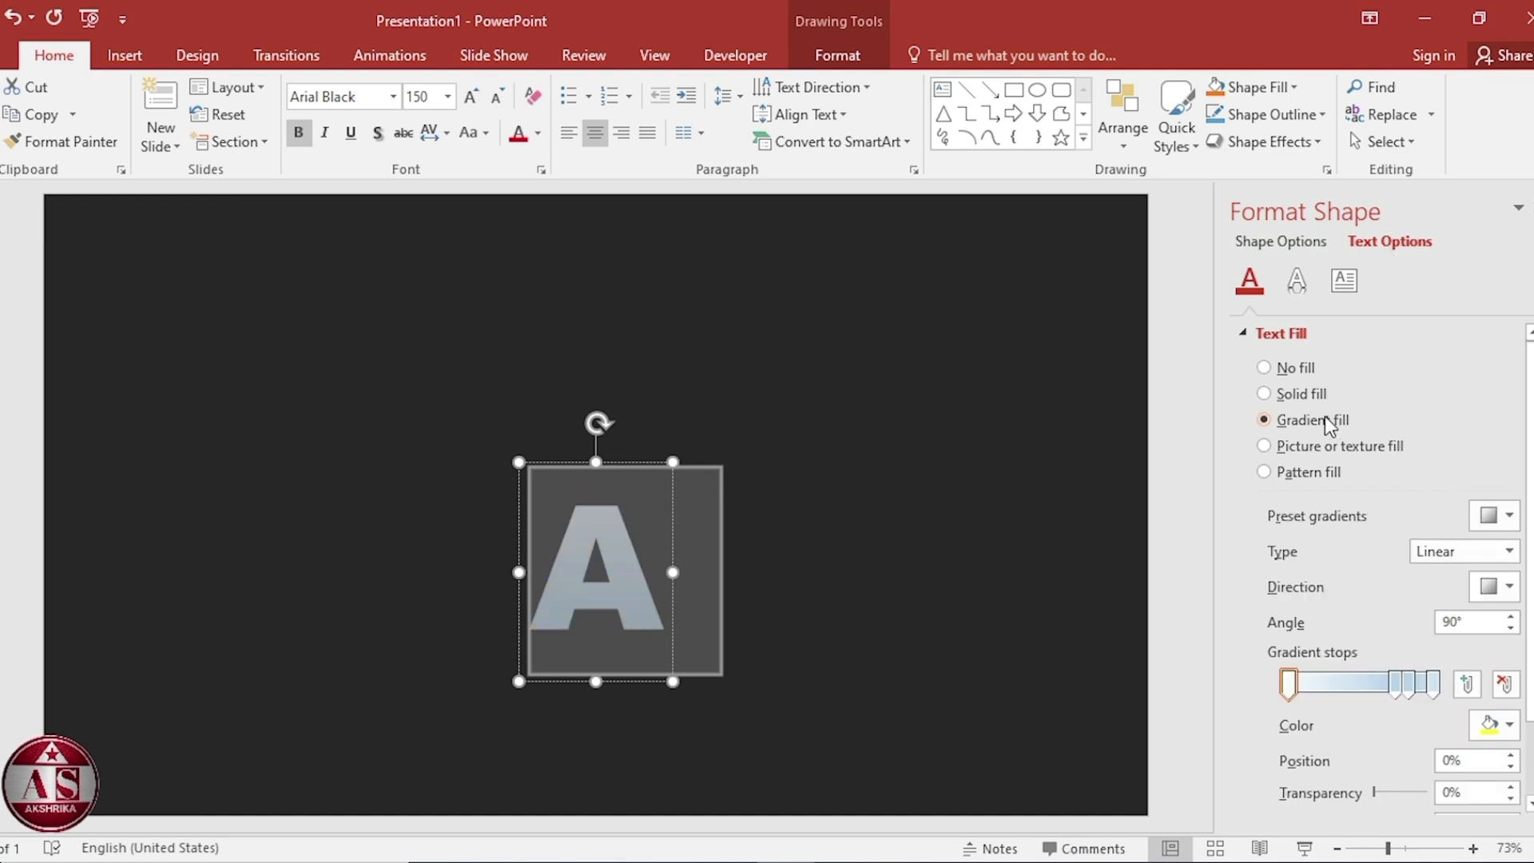
Reposition a middle gradient stop and color the first two stops purple and yellow.
{"action": "mouse_move", "coordinate": [1395, 685]}
{"action": "left_mouse_down"}
{"action": "mouse_move", "coordinate": [1338, 689]}
{"action": "mouse_move", "coordinate": [1388, 682]}
{"action": "left_mouse_up"}
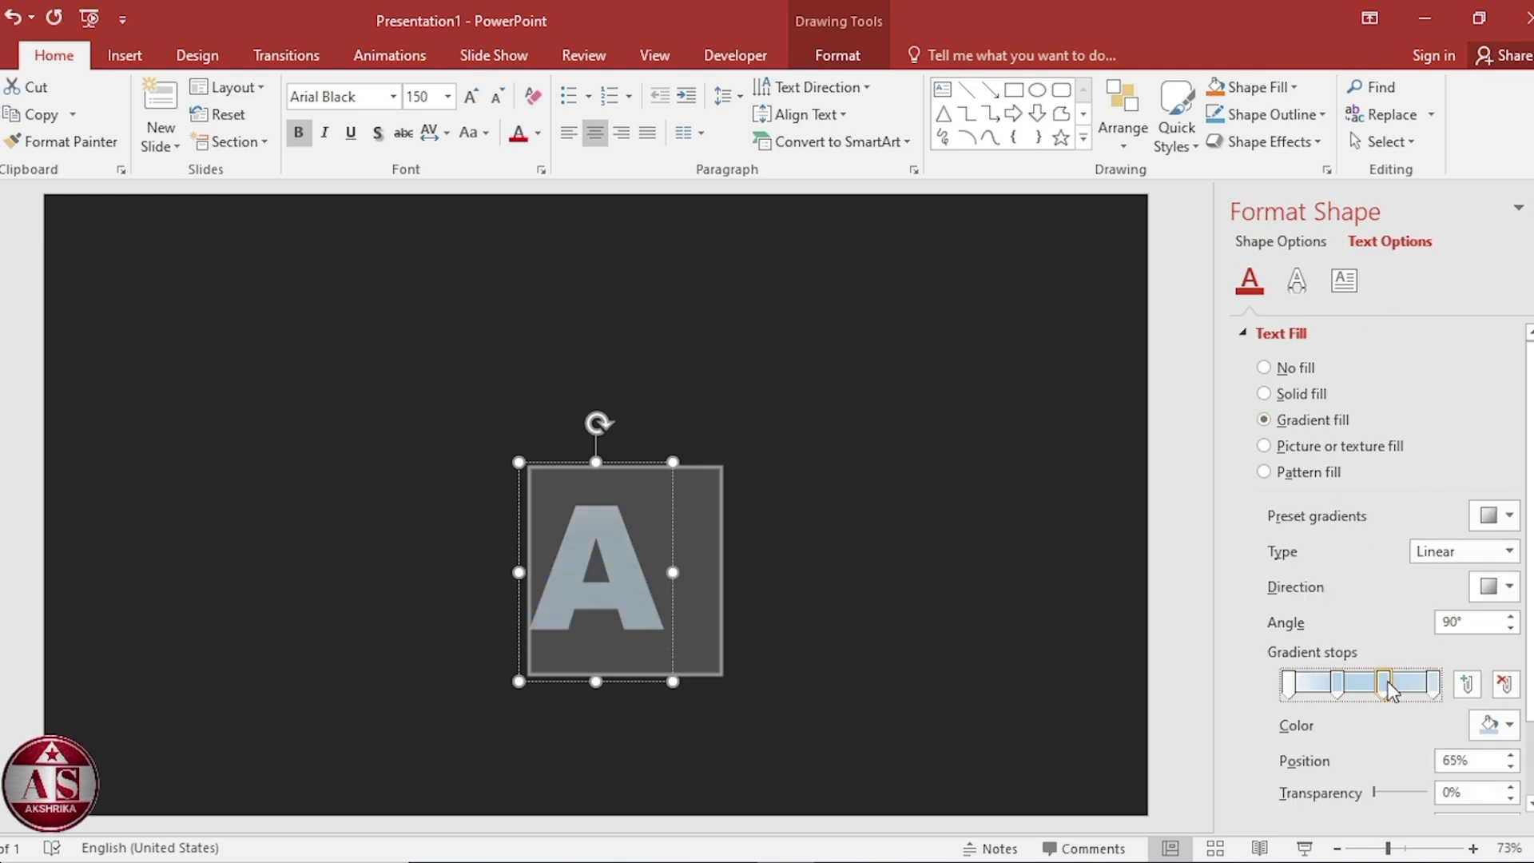
{"action": "left_click", "coordinate": [1289, 685]}
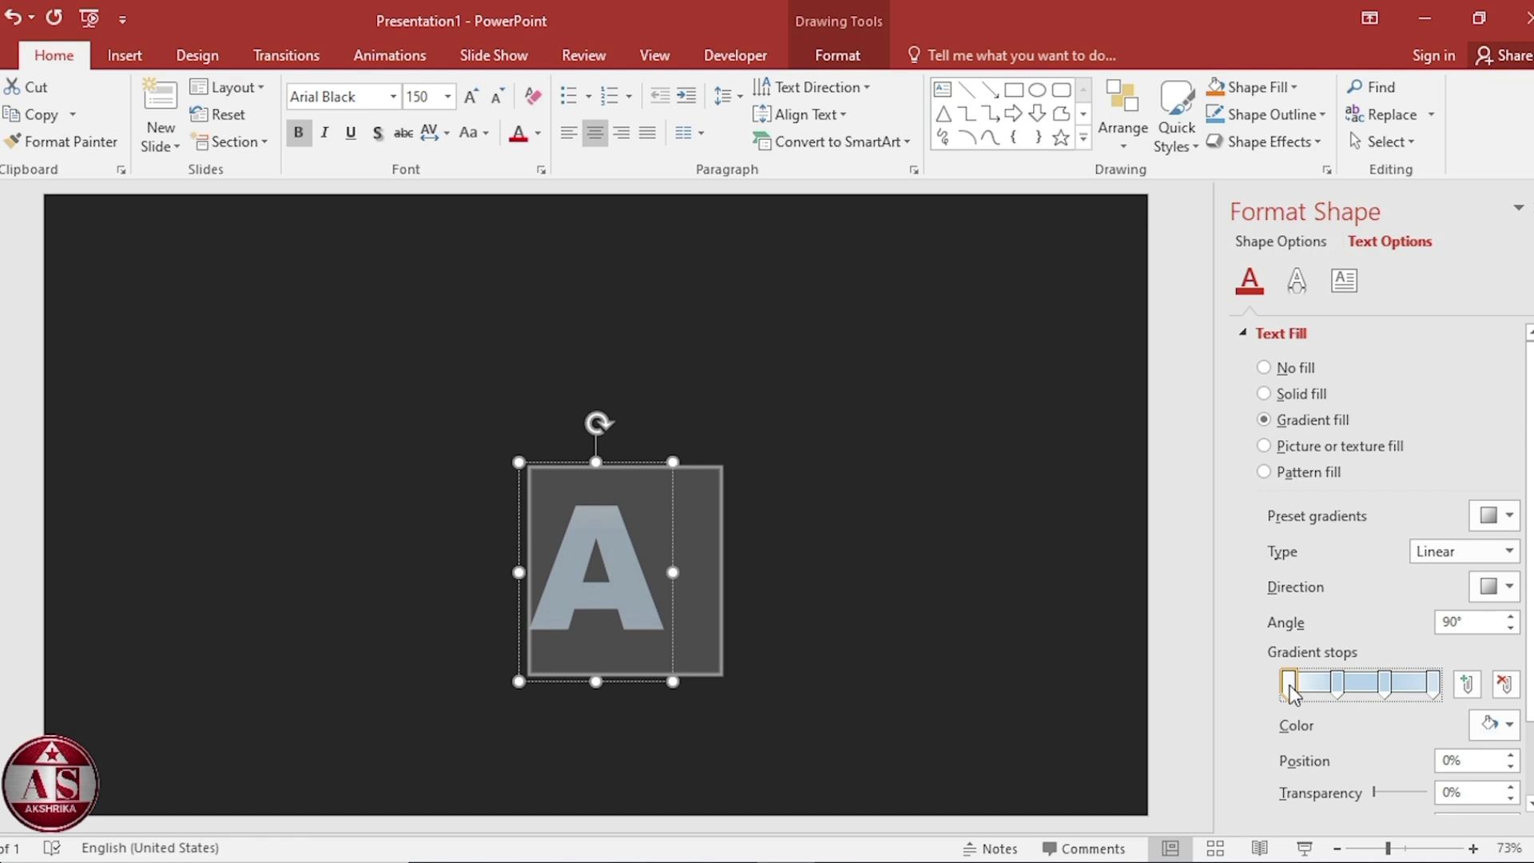
{"action": "left_click", "coordinate": [1510, 726]}
{"action": "left_click", "coordinate": [1453, 648]}
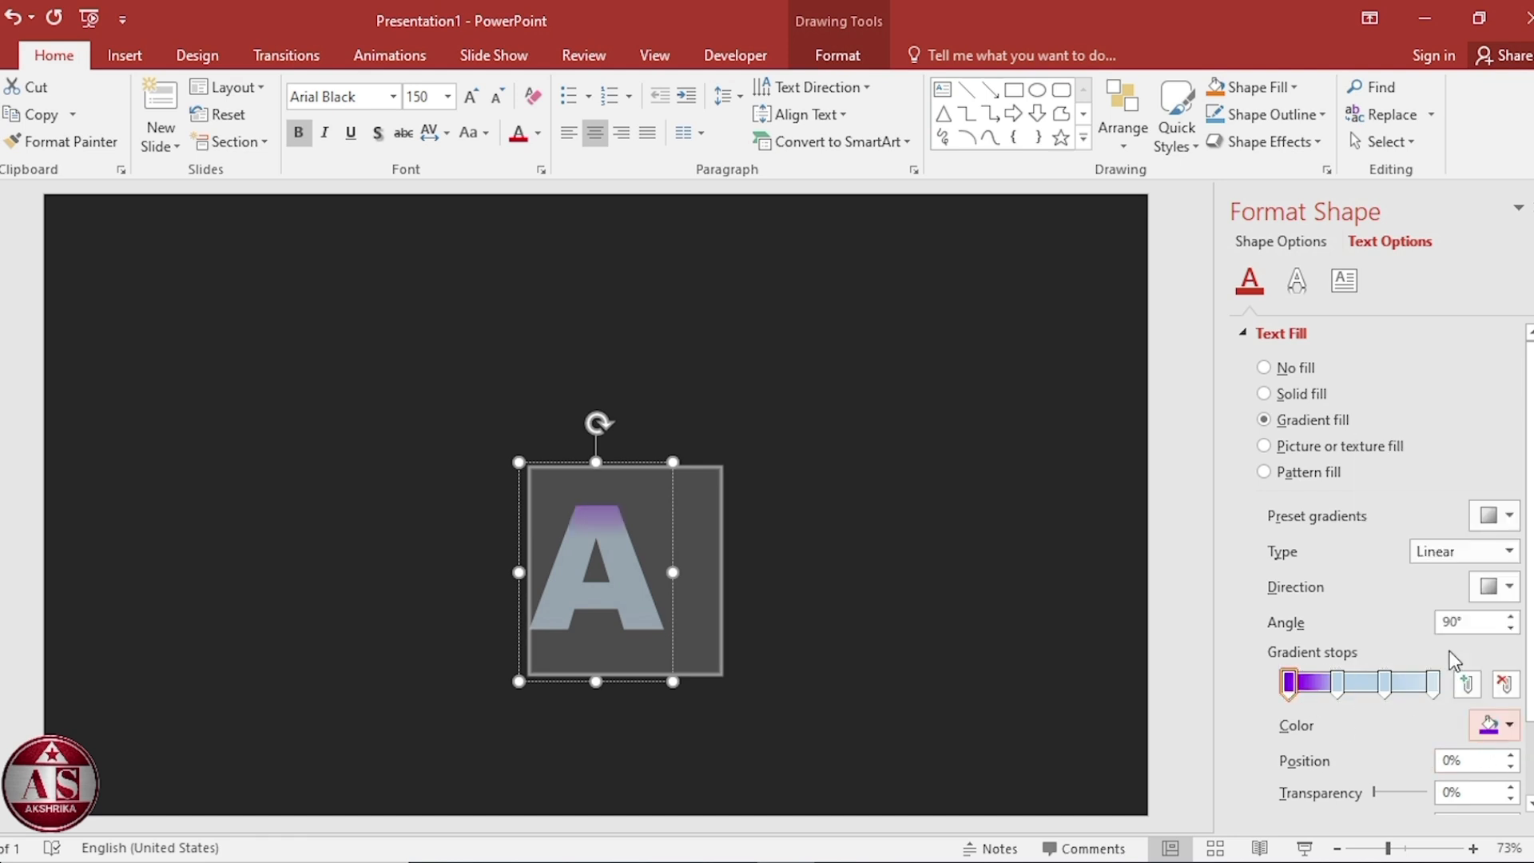
{"action": "left_click", "coordinate": [1338, 686]}
{"action": "left_click", "coordinate": [1511, 726]}
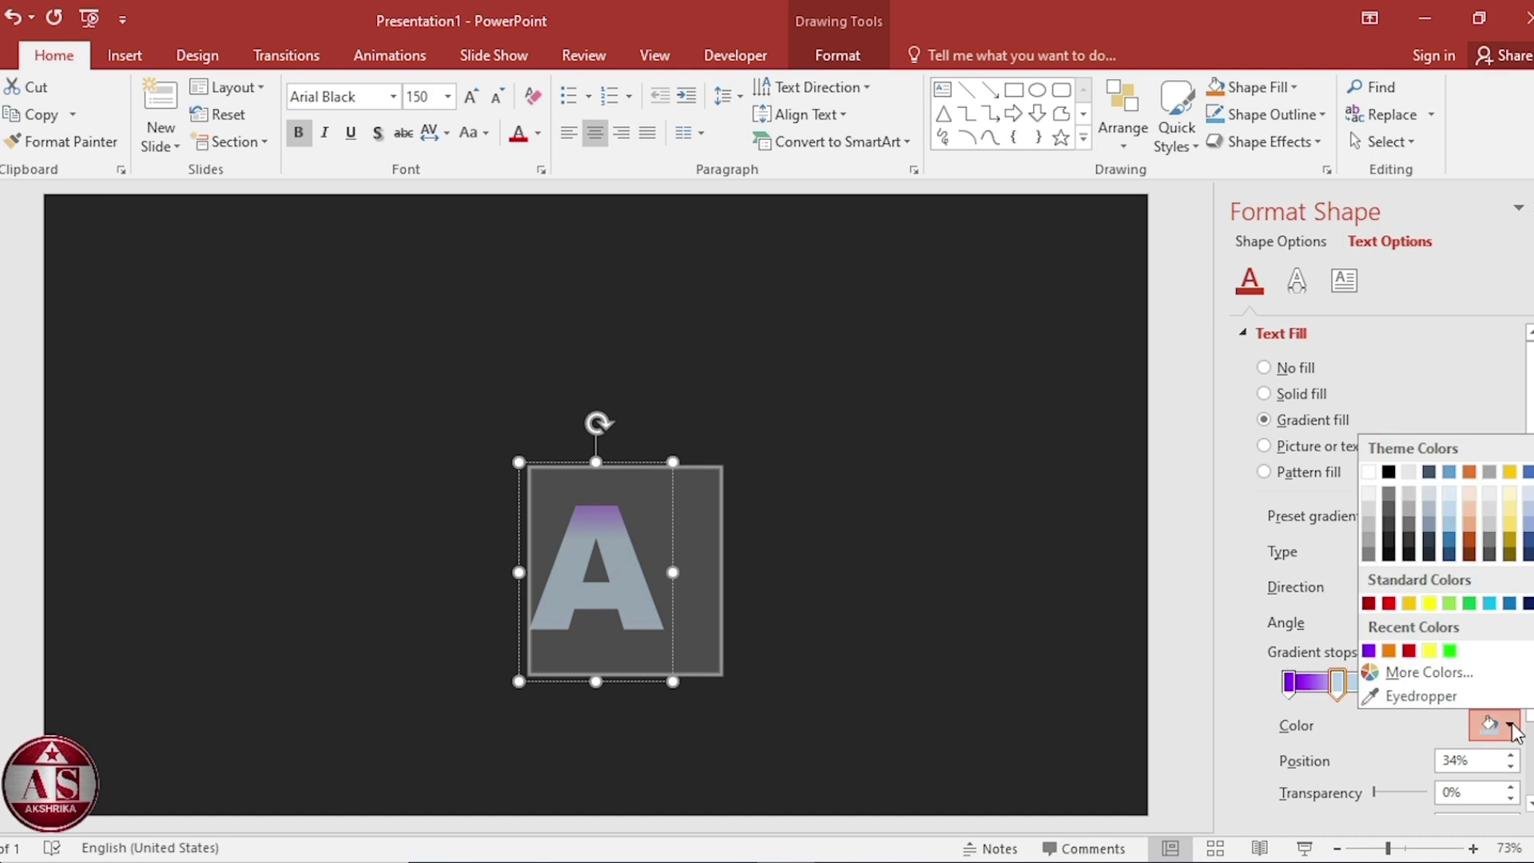
{"action": "left_click", "coordinate": [1430, 650]}
Color the remaining gradient stops green and red, nudge the last stop slightly left, and close the pane.
{"action": "left_click", "coordinate": [1385, 684]}
{"action": "left_click", "coordinate": [1510, 726]}
{"action": "left_click", "coordinate": [1384, 648]}
{"action": "left_click", "coordinate": [1434, 684]}
{"action": "left_click", "coordinate": [1511, 727]}
{"action": "left_click", "coordinate": [1462, 650]}
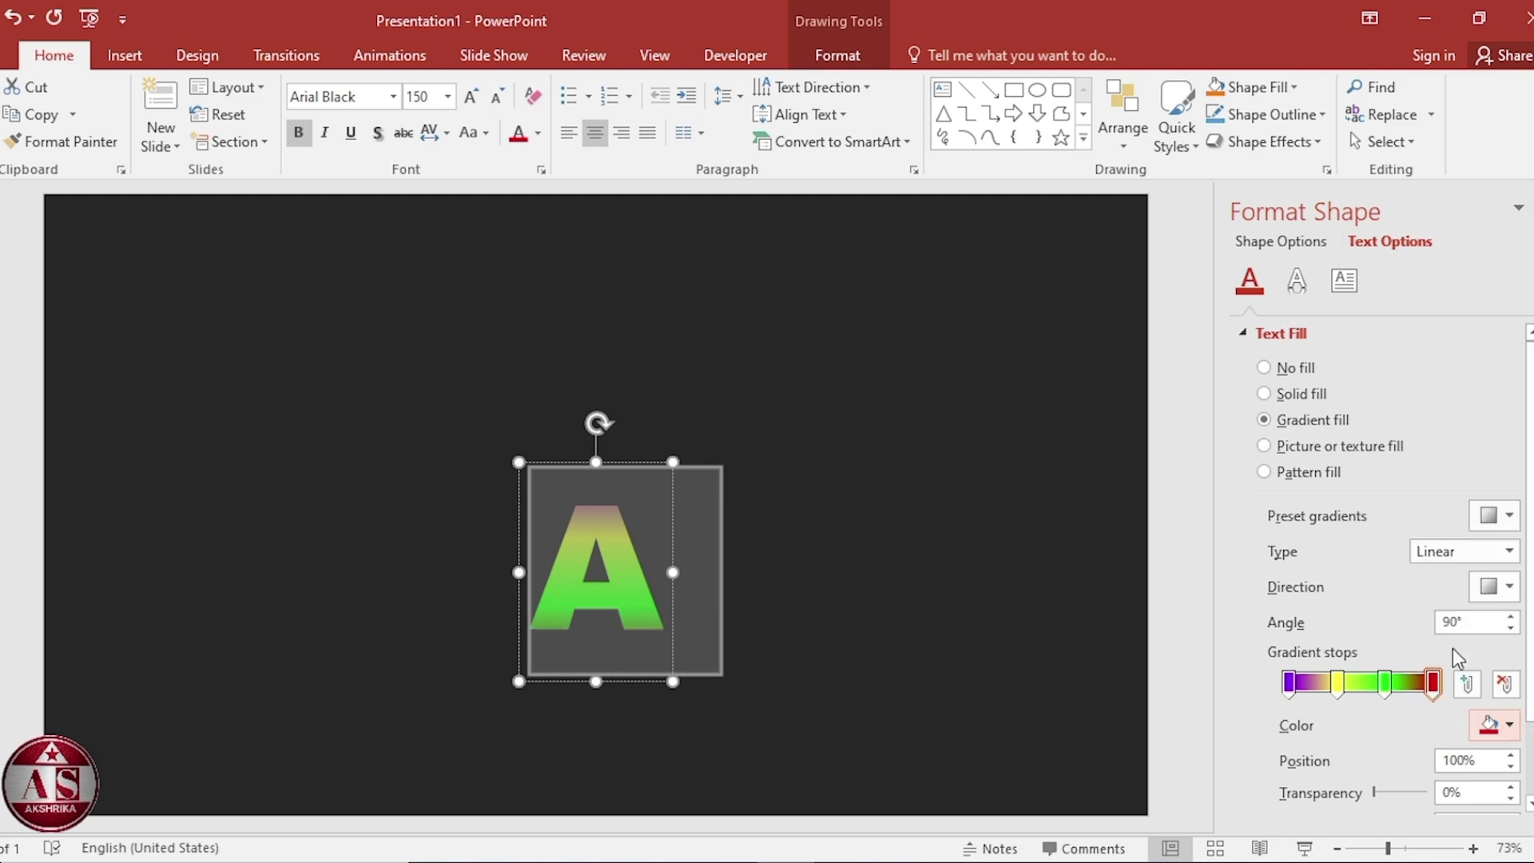
{"action": "left_click_drag", "start_coordinate": [1433, 684], "coordinate": [1424, 684]}
{"action": "left_click", "coordinate": [1533, 208]}
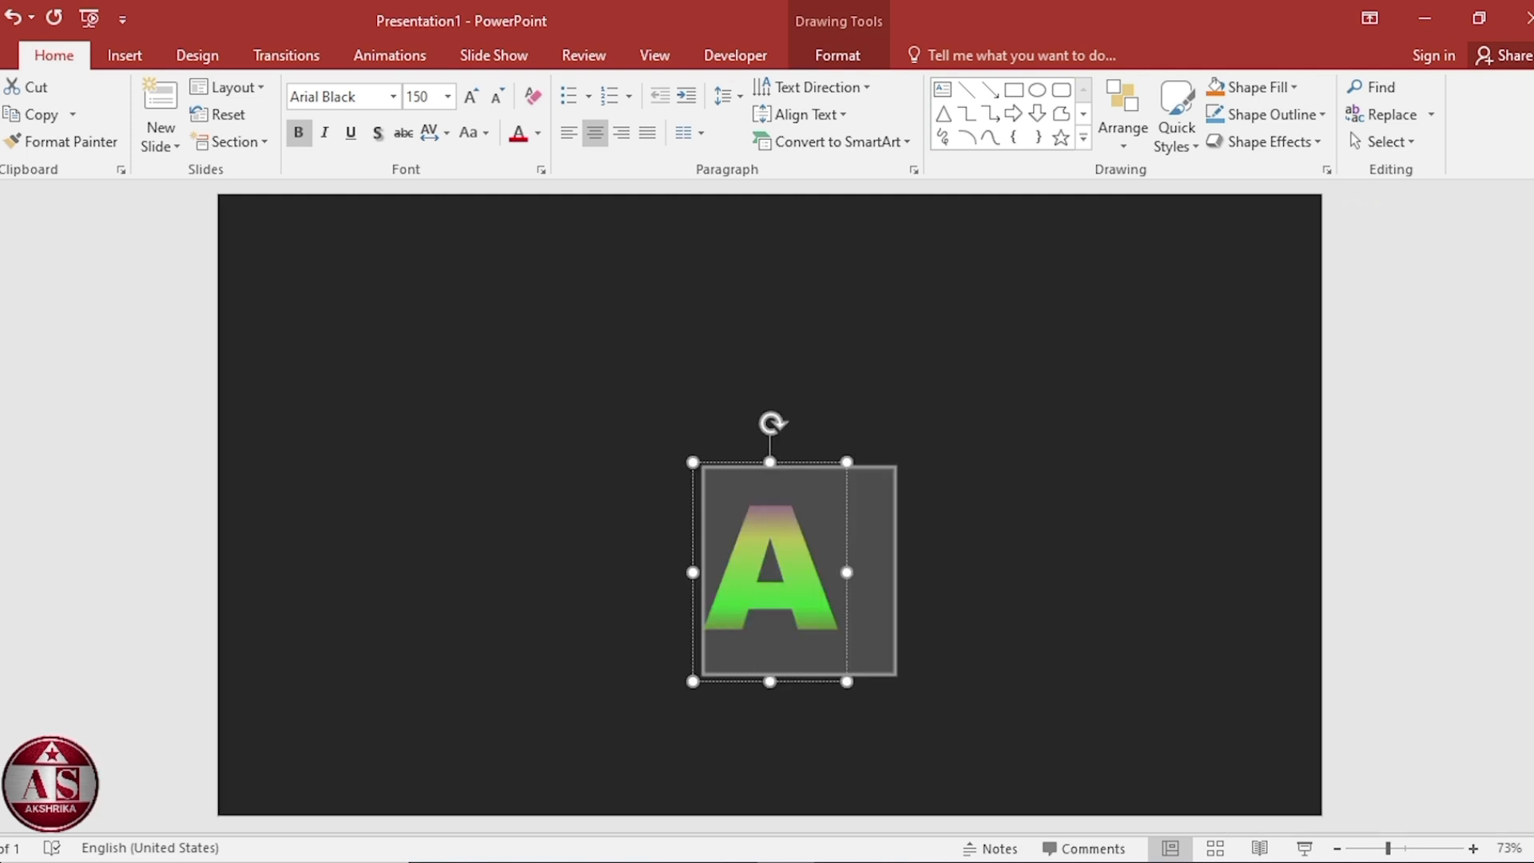
Align the gradient letter A to the left edge of the slide.
{"action": "key", "text": "ctrl+z"}
{"action": "left_click", "coordinate": [838, 56]}
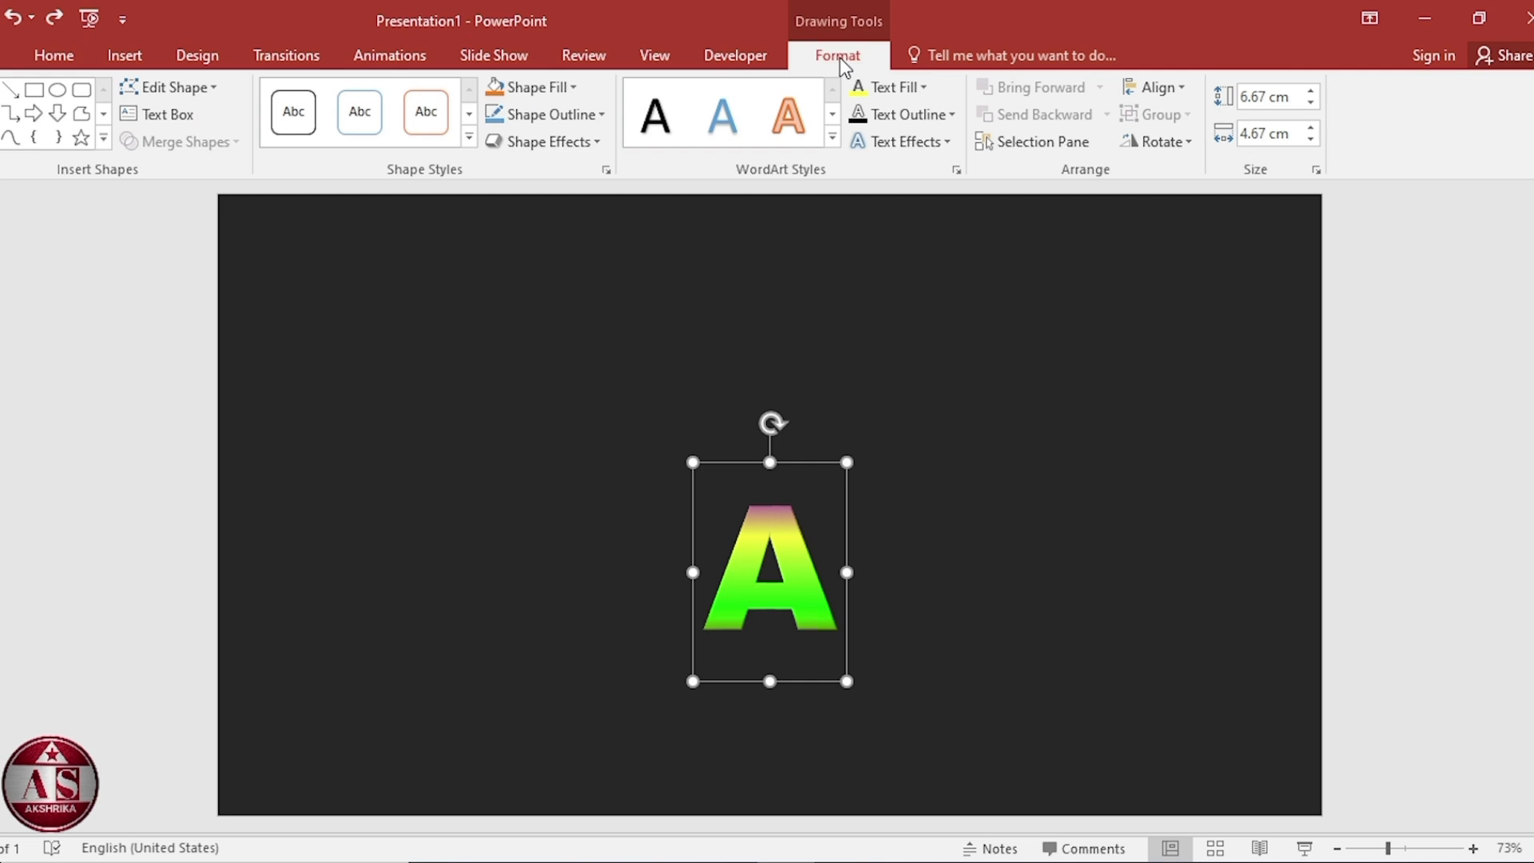
{"action": "key", "text": "ctrl+y"}
{"action": "left_click", "coordinate": [1159, 87]}
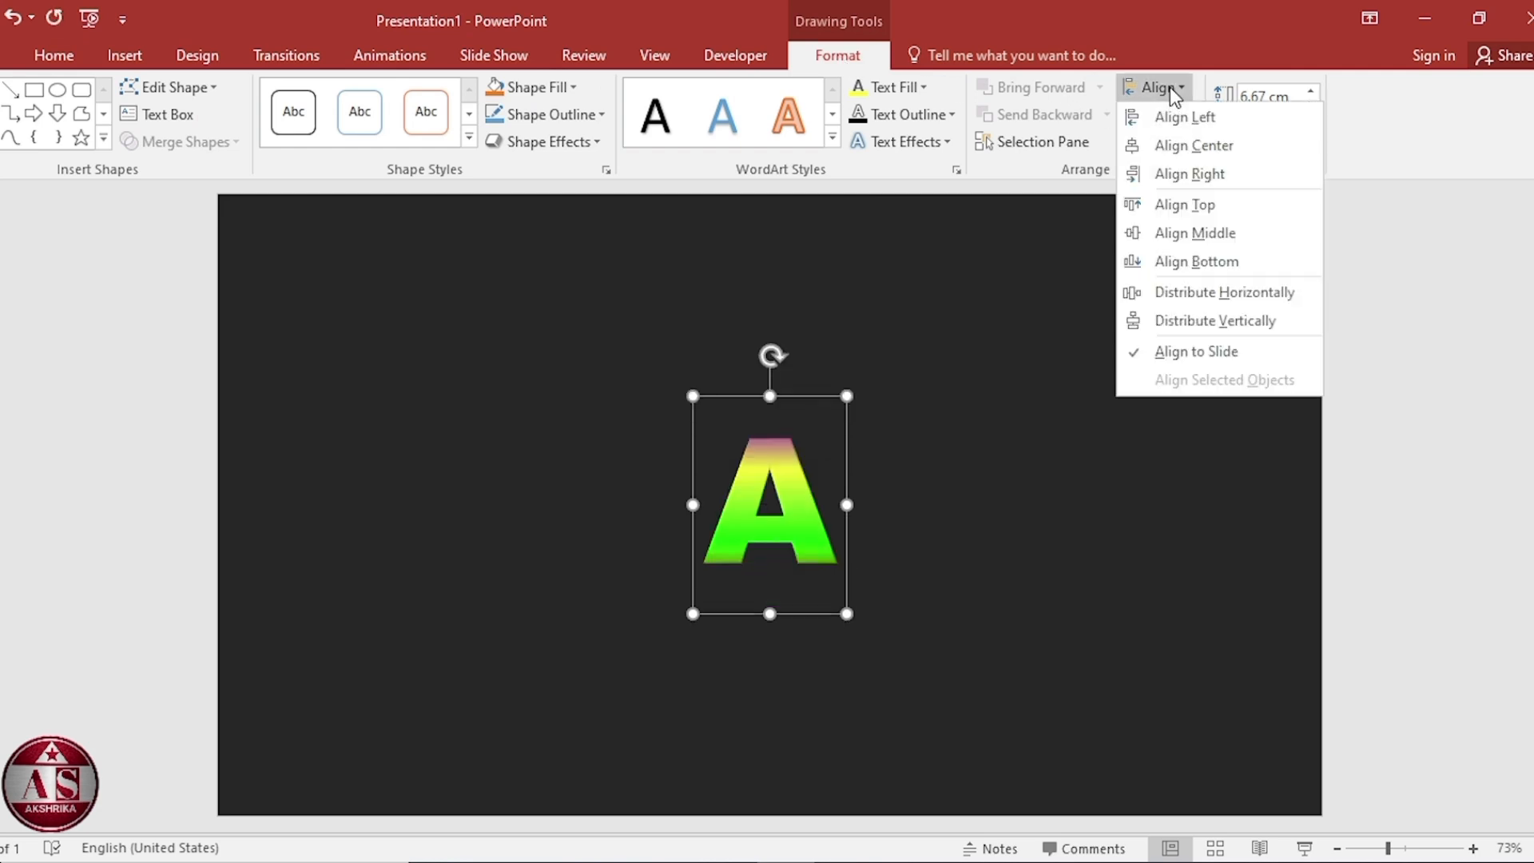
{"action": "left_click", "coordinate": [1170, 118]}
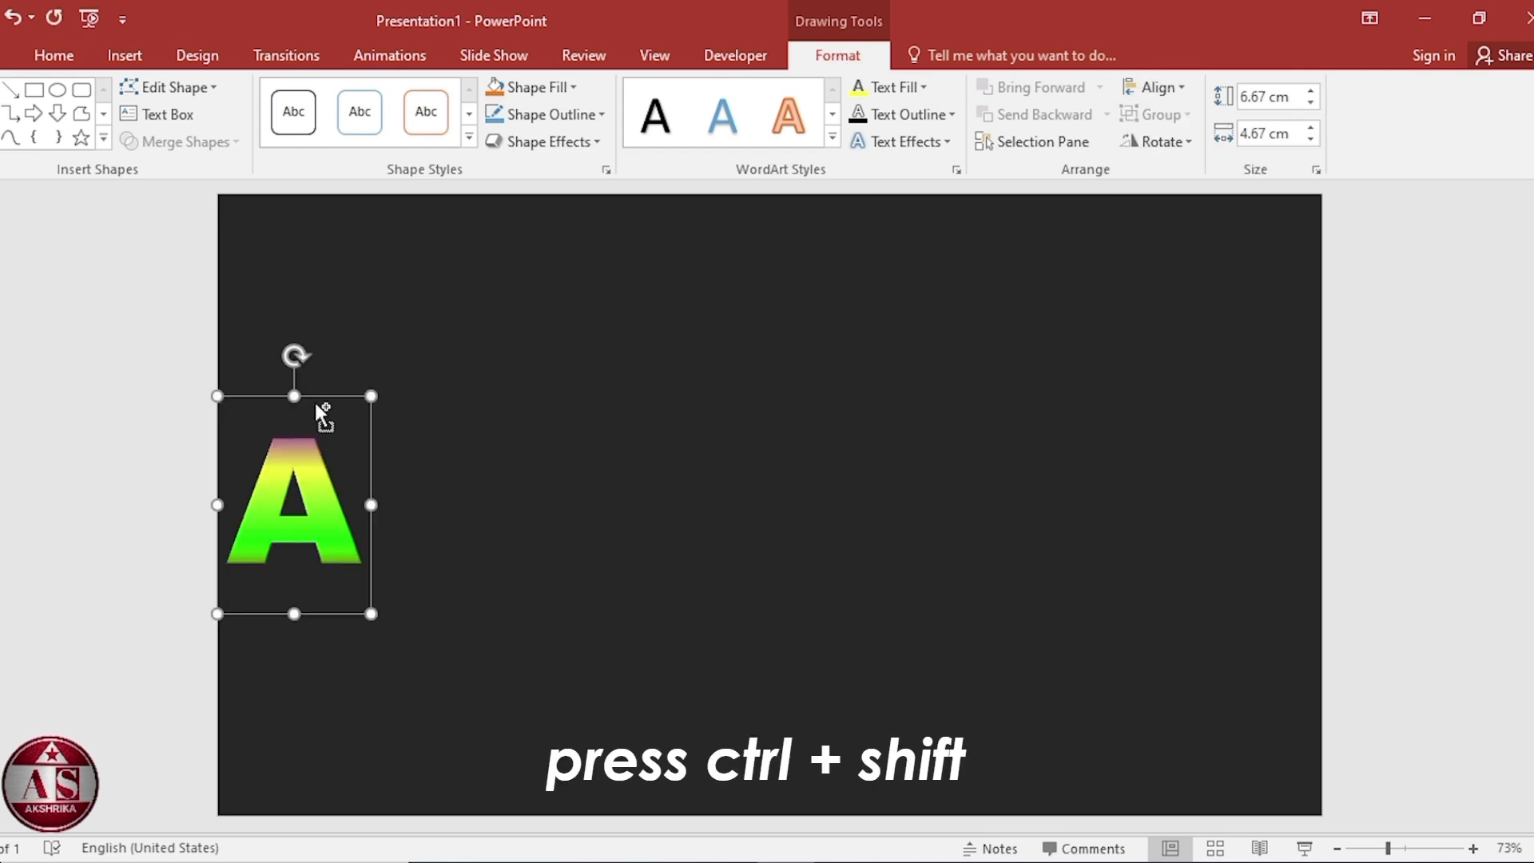
Duplicate the letter to its right and change the copy's text to K.
{"action": "left_click_drag", "start_coordinate": [318, 397], "coordinate": [468, 395]}
{"action": "left_click", "coordinate": [484, 492]}
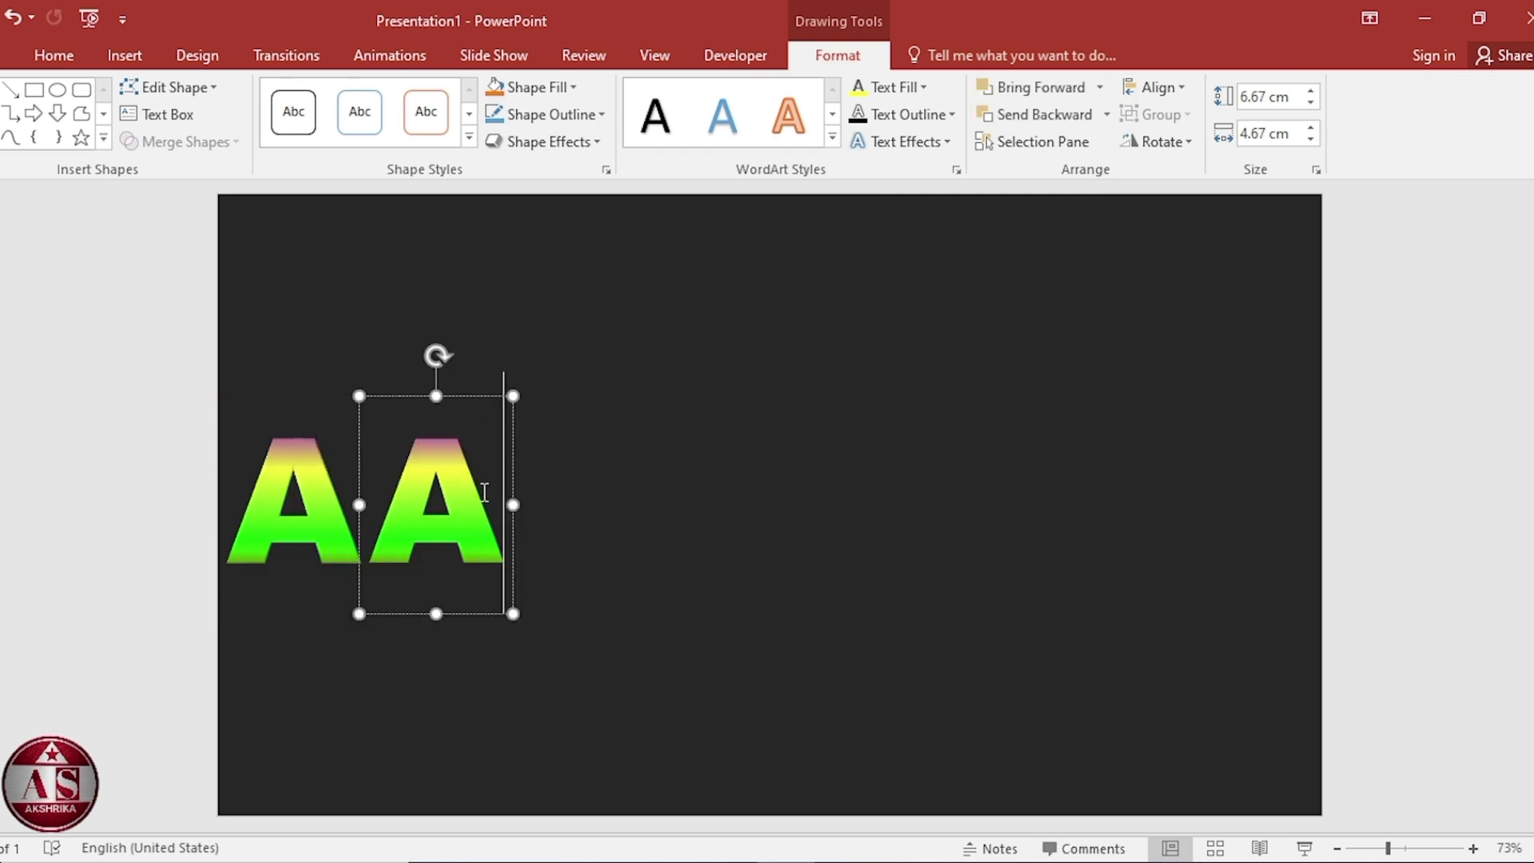
{"action": "key", "text": "BackSpace"}
{"action": "type", "text": "K"}
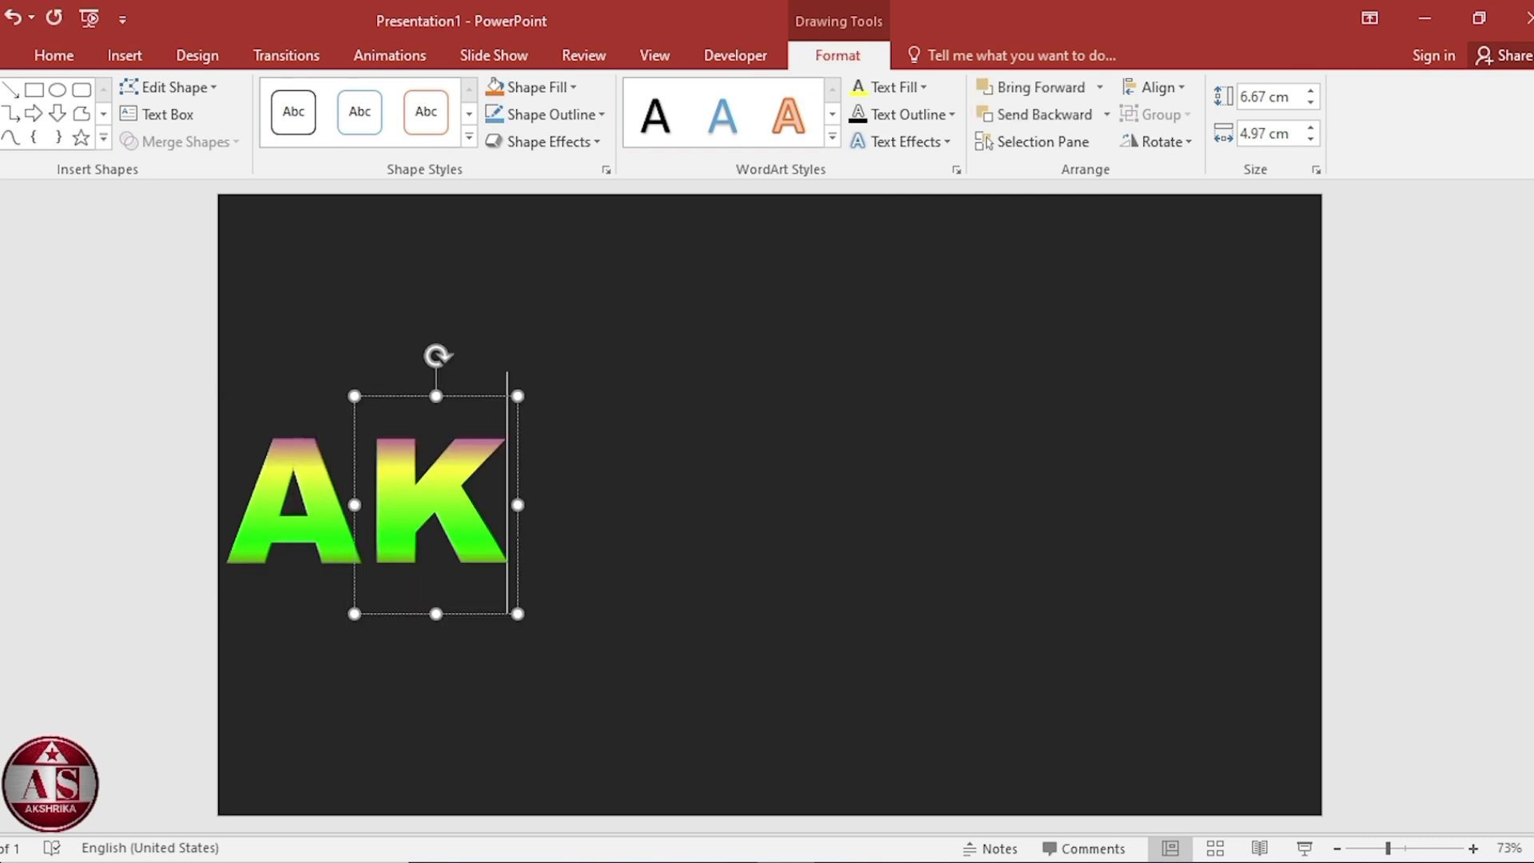
Duplicate the K letter to its right and change the copy's text to S.
{"action": "left_click_drag", "start_coordinate": [479, 396], "coordinate": [620, 407]}
{"action": "key", "text": "BackSpace"}
{"action": "type", "text": "S"}
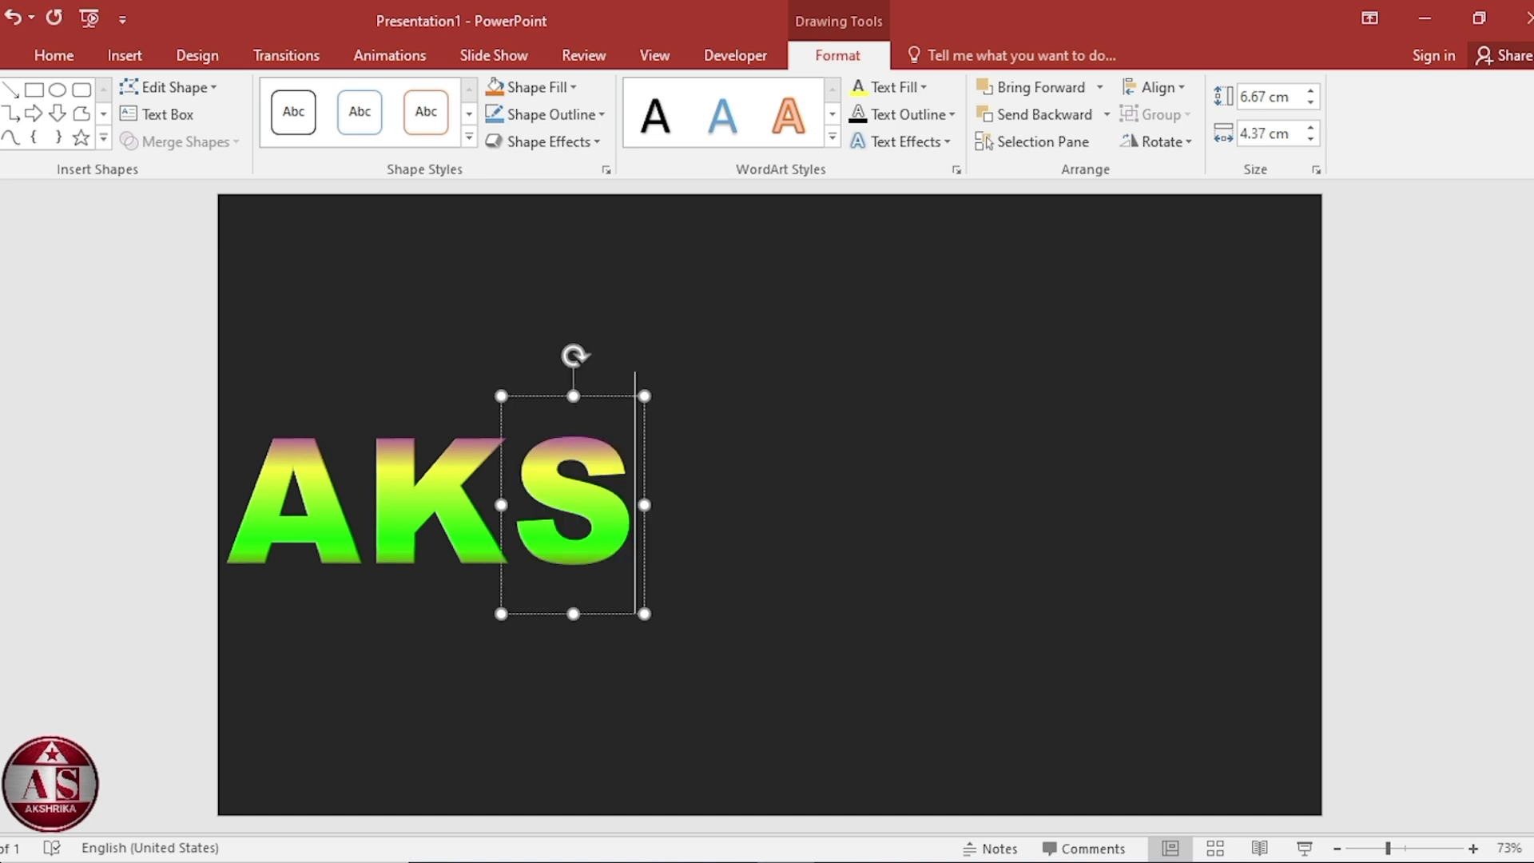
Duplicate the S letter to its right and change the copy's text to H.
{"action": "left_click", "coordinate": [620, 395]}
{"action": "left_click_drag", "start_coordinate": [620, 396], "coordinate": [741, 416]}
{"action": "key", "text": "BackSpace"}
{"action": "type", "text": "H"}
Duplicate the H letter to its right and change the copy's text to R.
{"action": "left_click", "coordinate": [743, 396]}
{"action": "left_click_drag", "start_coordinate": [743, 397], "coordinate": [876, 410]}
{"action": "left_click", "coordinate": [883, 494]}
{"action": "key", "text": "BackSpace"}
{"action": "type", "text": "R"}
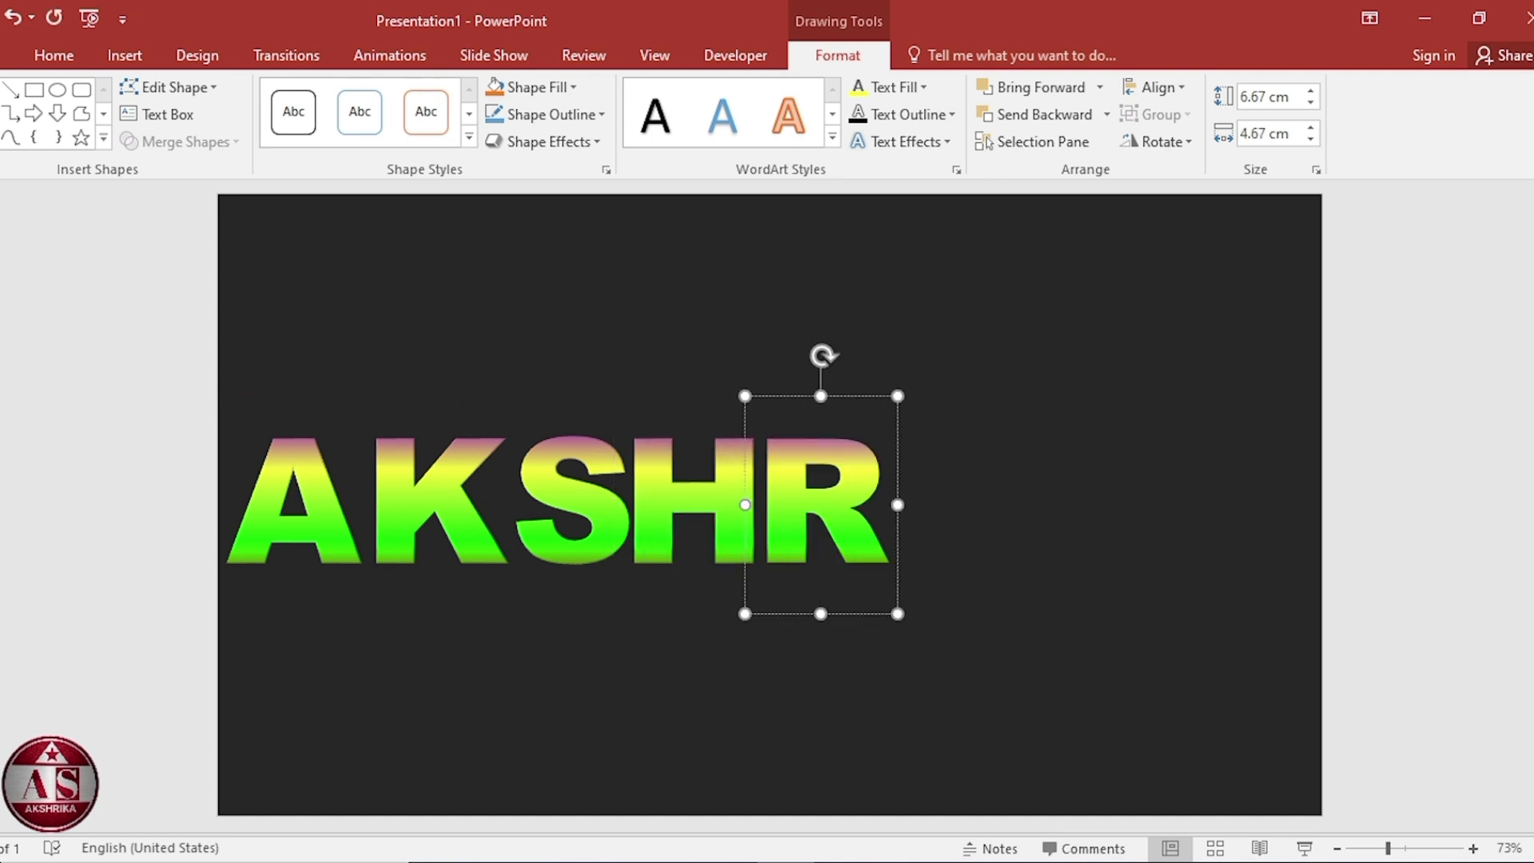
Duplicate the R letter to its right and change the copy's text to I.
{"action": "left_click", "coordinate": [872, 401]}
{"action": "left_click_drag", "start_coordinate": [872, 401], "coordinate": [997, 401]}
{"action": "left_click", "coordinate": [987, 487]}
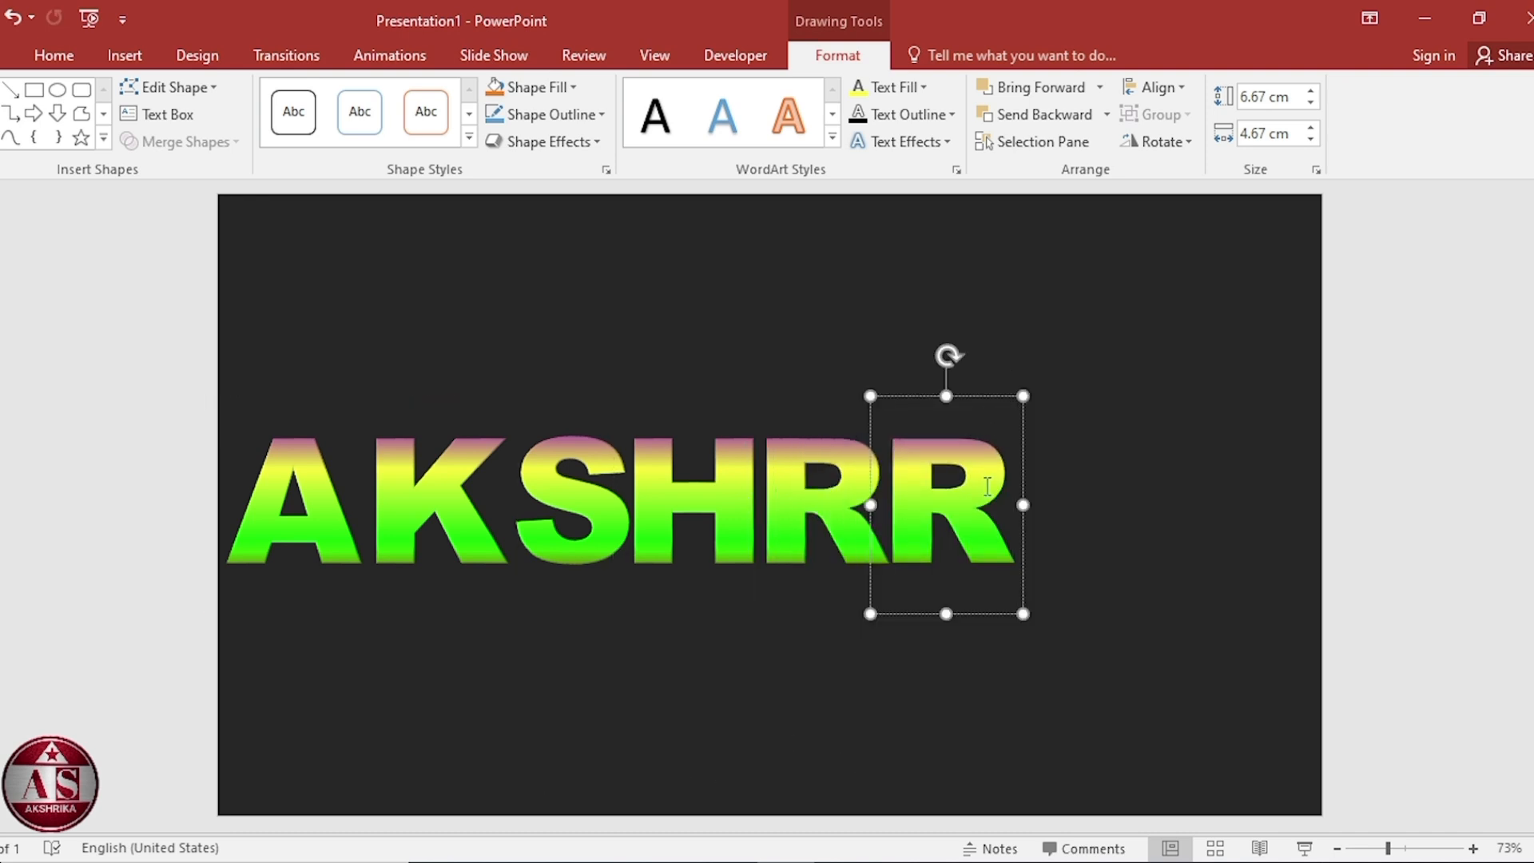
{"action": "key", "text": "BackSpace"}
{"action": "type", "text": "I"}
Duplicate the I letter to its right and change the copy's text to K.
{"action": "left_click", "coordinate": [969, 396]}
{"action": "left_click_drag", "start_coordinate": [968, 397], "coordinate": [1021, 398]}
{"action": "left_click", "coordinate": [1022, 493]}
{"action": "key", "text": "BackSpace"}
{"action": "type", "text": "K"}
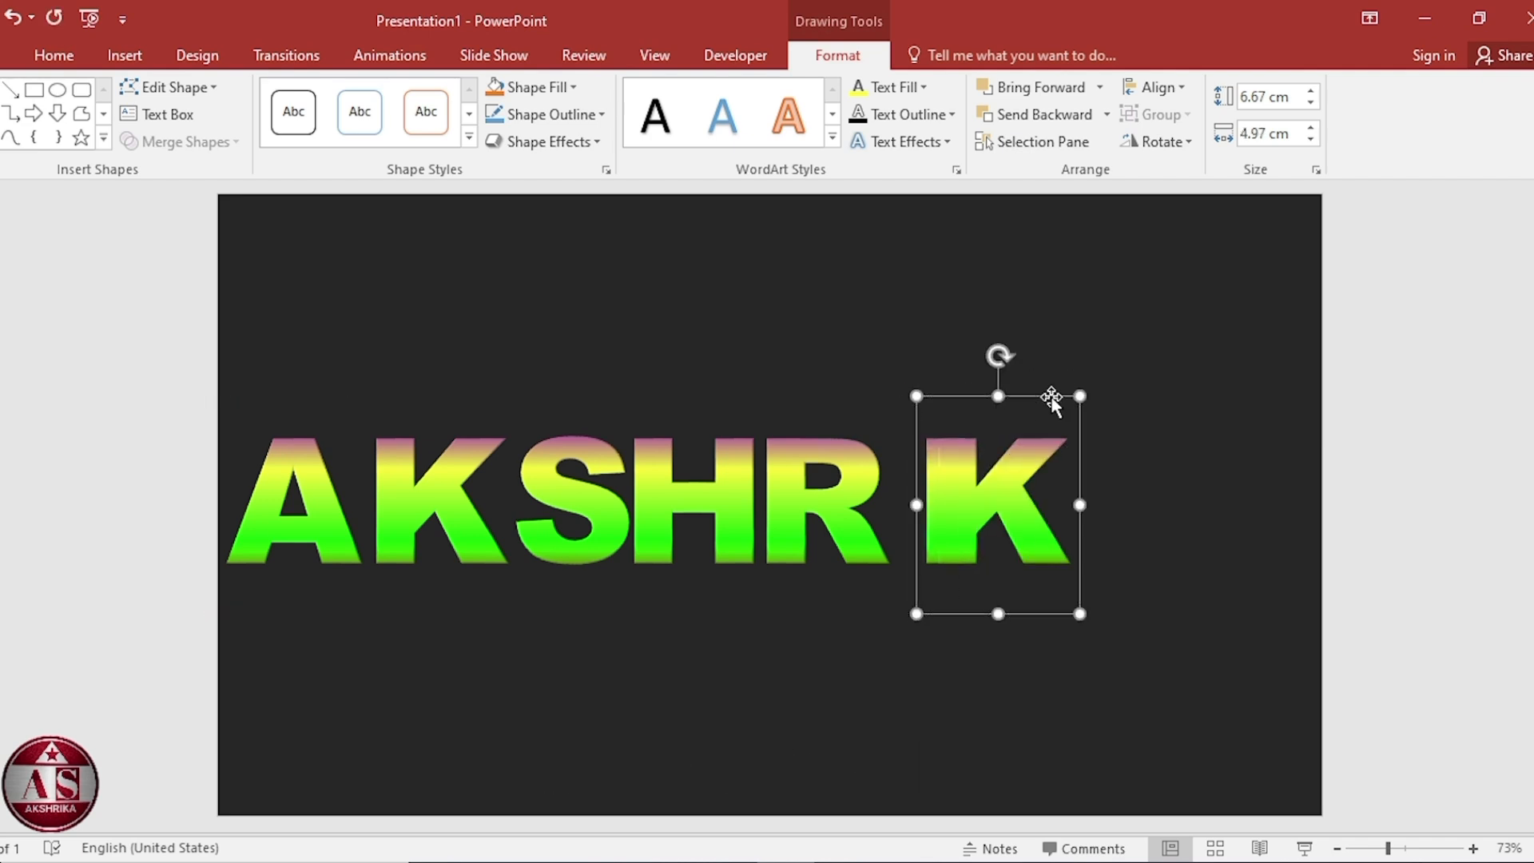
Duplicate the last K to its right and change the copy's text to A, spelling AKSHRIKA.
{"action": "left_click_drag", "start_coordinate": [1052, 397], "coordinate": [1190, 397]}
{"action": "left_click", "coordinate": [1199, 503]}
{"action": "key", "text": "BackSpace"}
{"action": "type", "text": "A"}
{"action": "left_click", "coordinate": [1117, 670]}
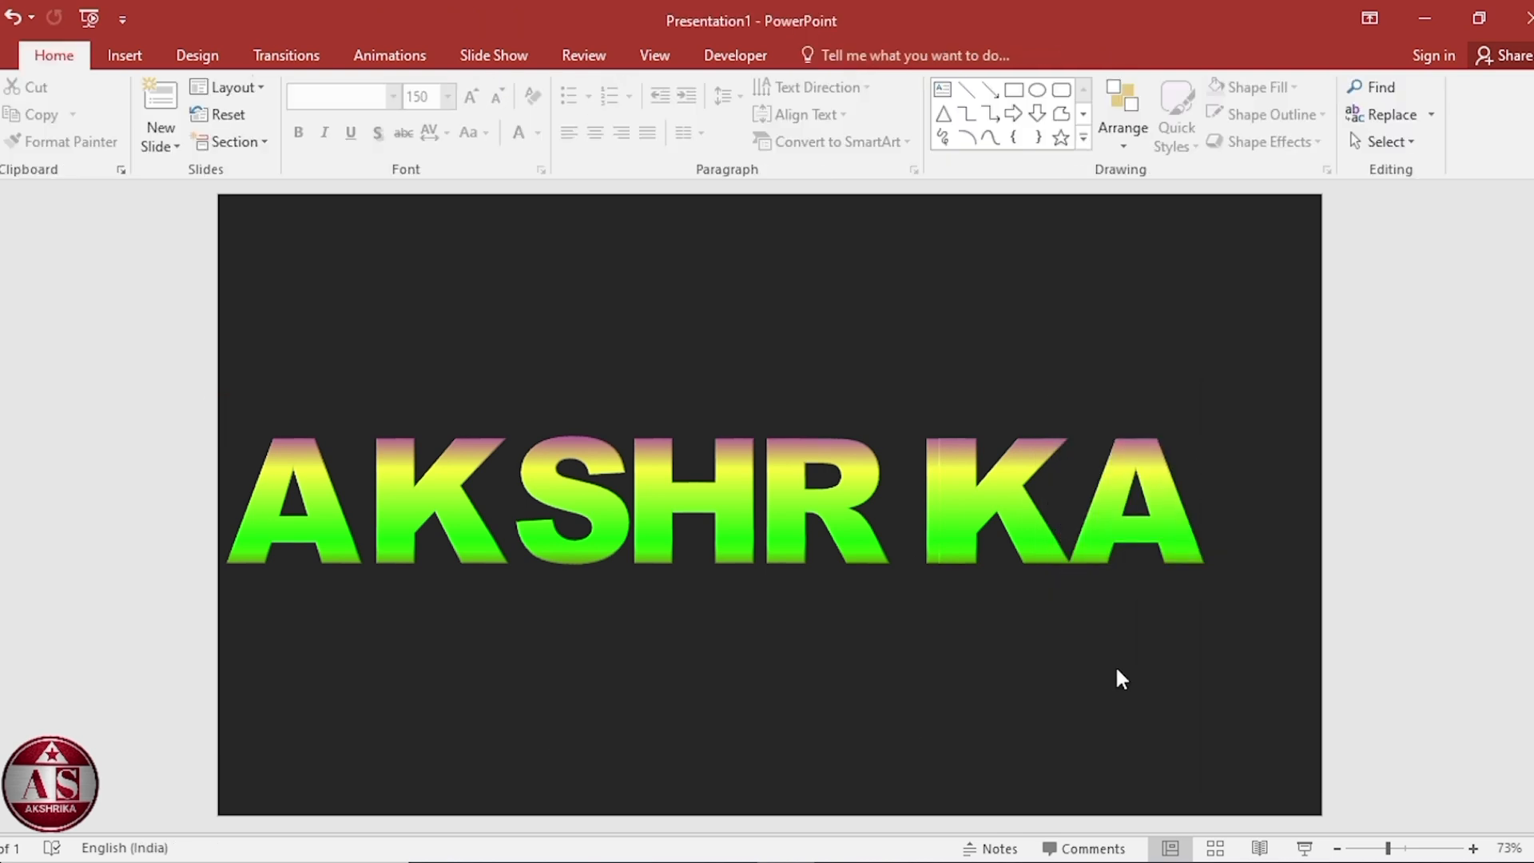
Select all the letters and distribute them horizontally.
{"action": "key", "text": "ctrl+a"}
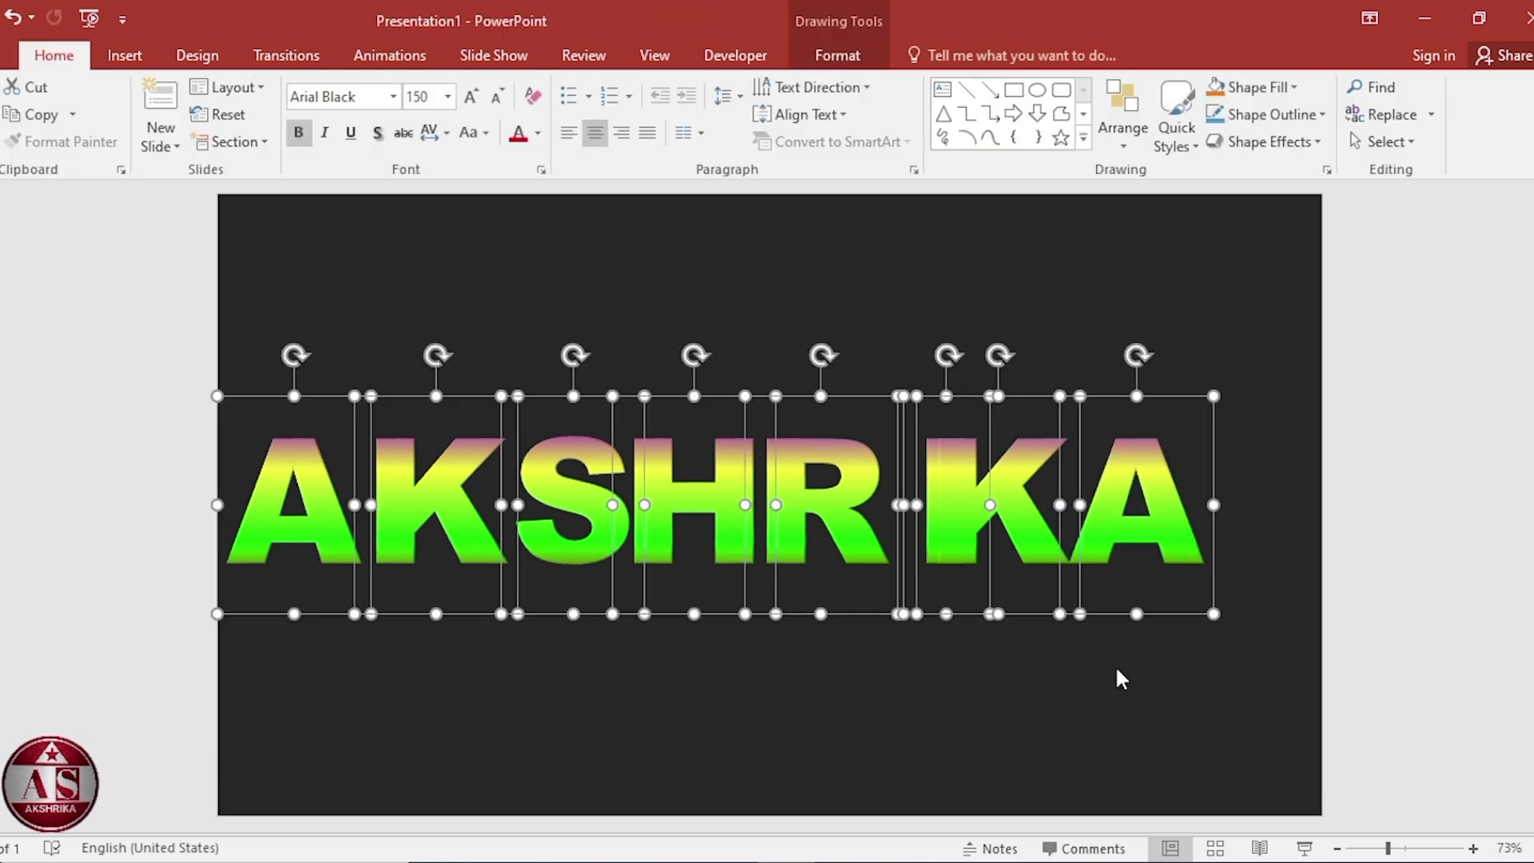
{"action": "left_click", "coordinate": [837, 56]}
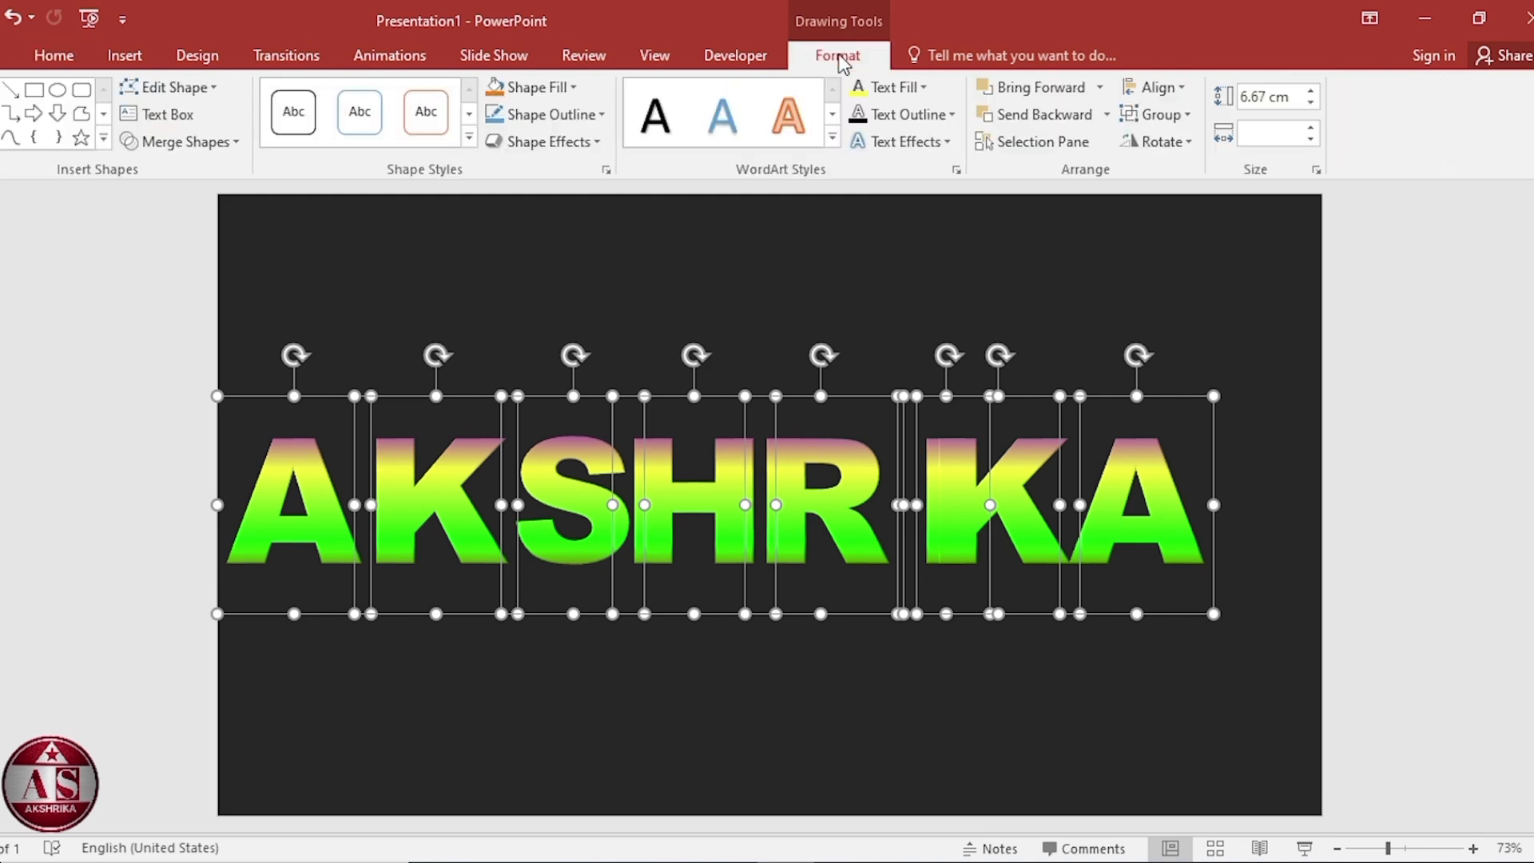
{"action": "left_click", "coordinate": [1157, 88]}
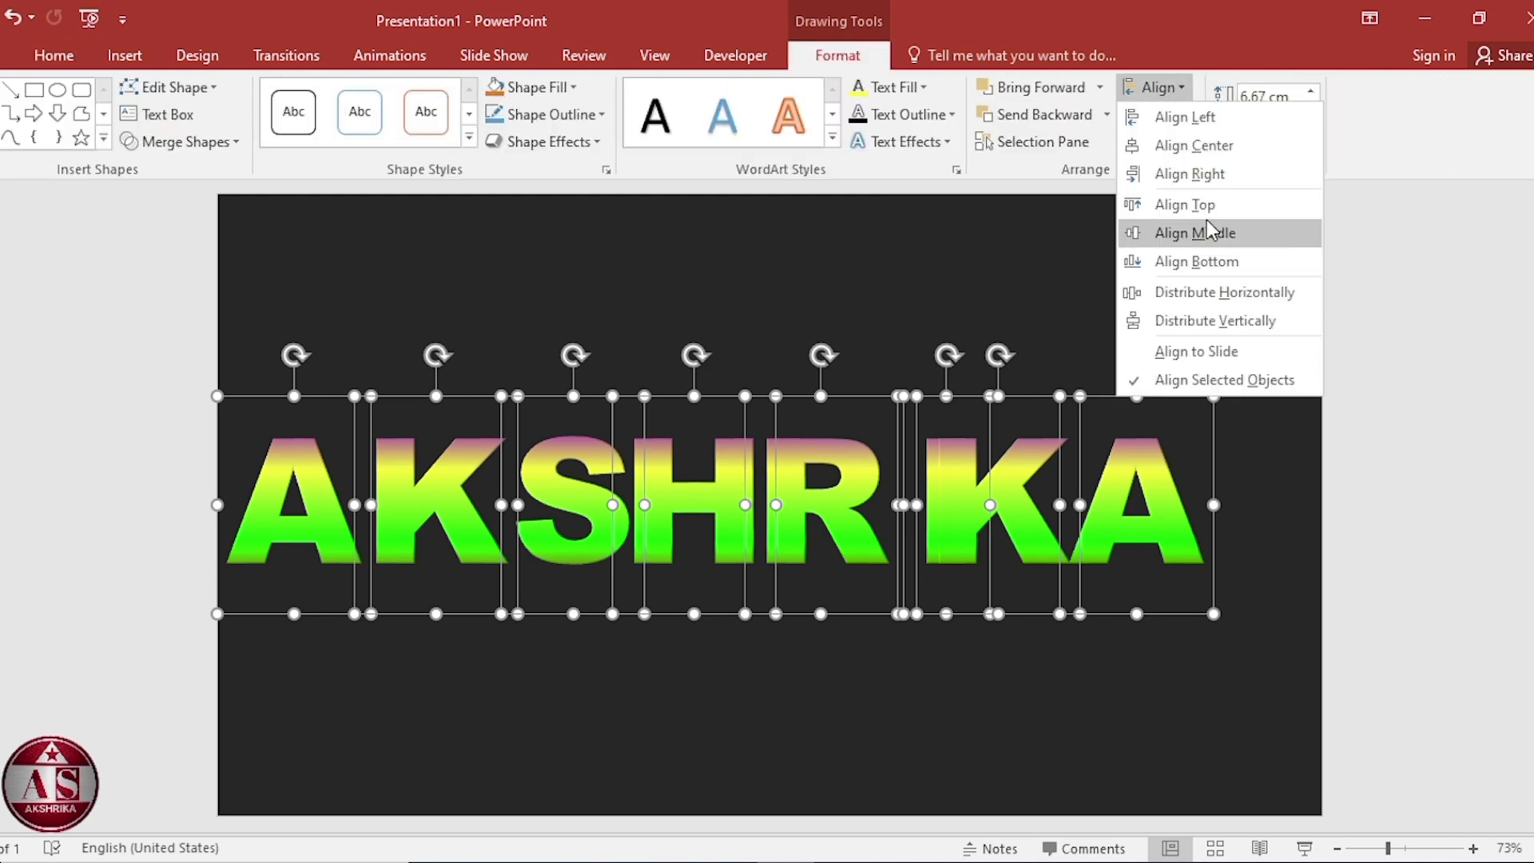
{"action": "left_click", "coordinate": [1216, 291]}
{"action": "left_click", "coordinate": [1019, 684]}
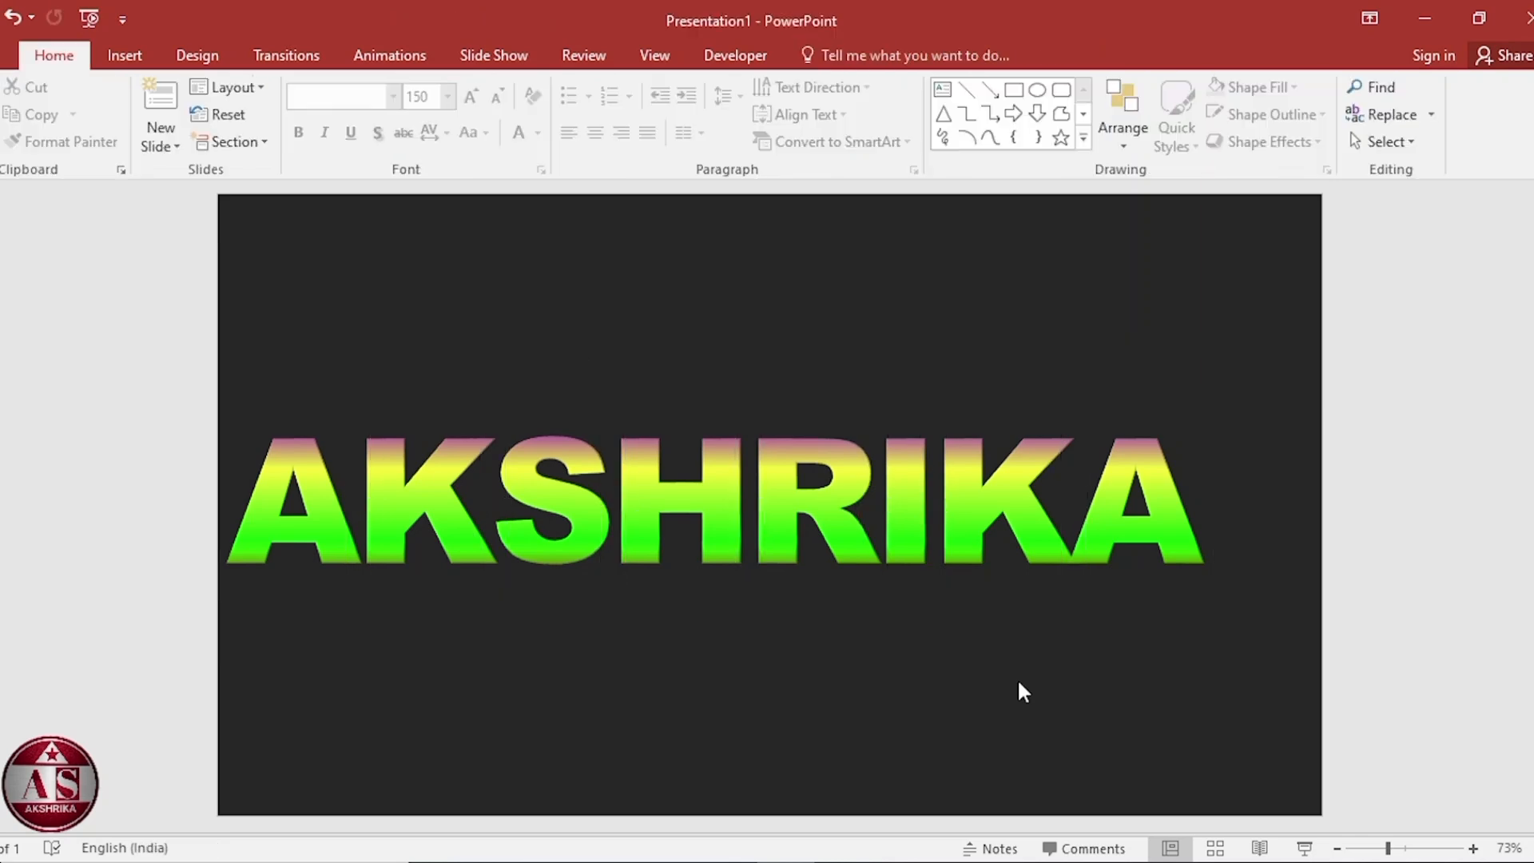
Nudge the final A slightly right and duplicate it below the word.
{"action": "left_click", "coordinate": [1158, 467]}
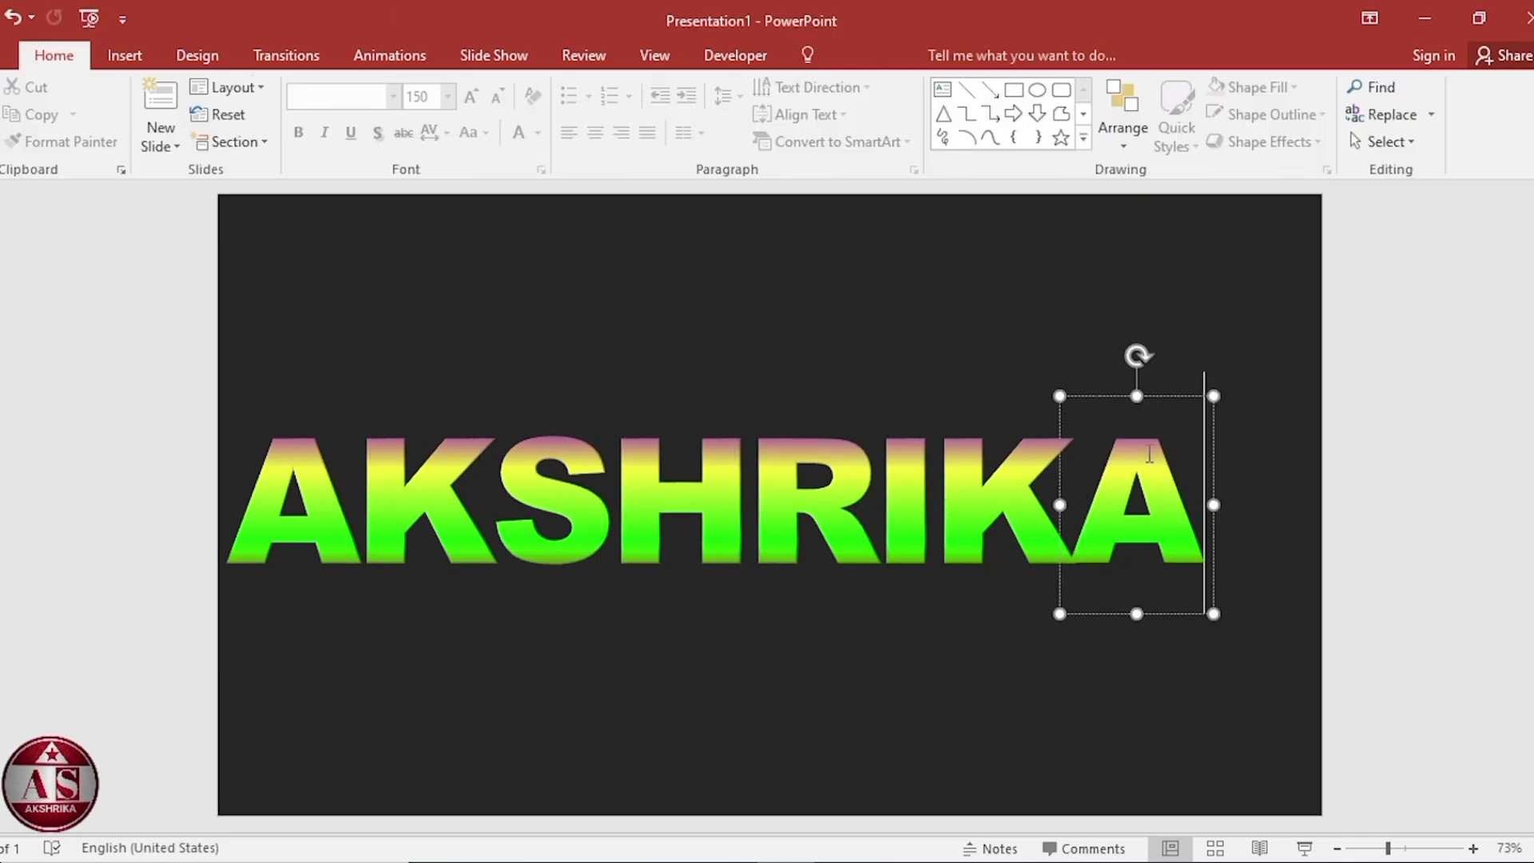
{"action": "left_click", "coordinate": [1170, 396]}
{"action": "key", "text": "Right"}
{"action": "key", "text": "Right"}
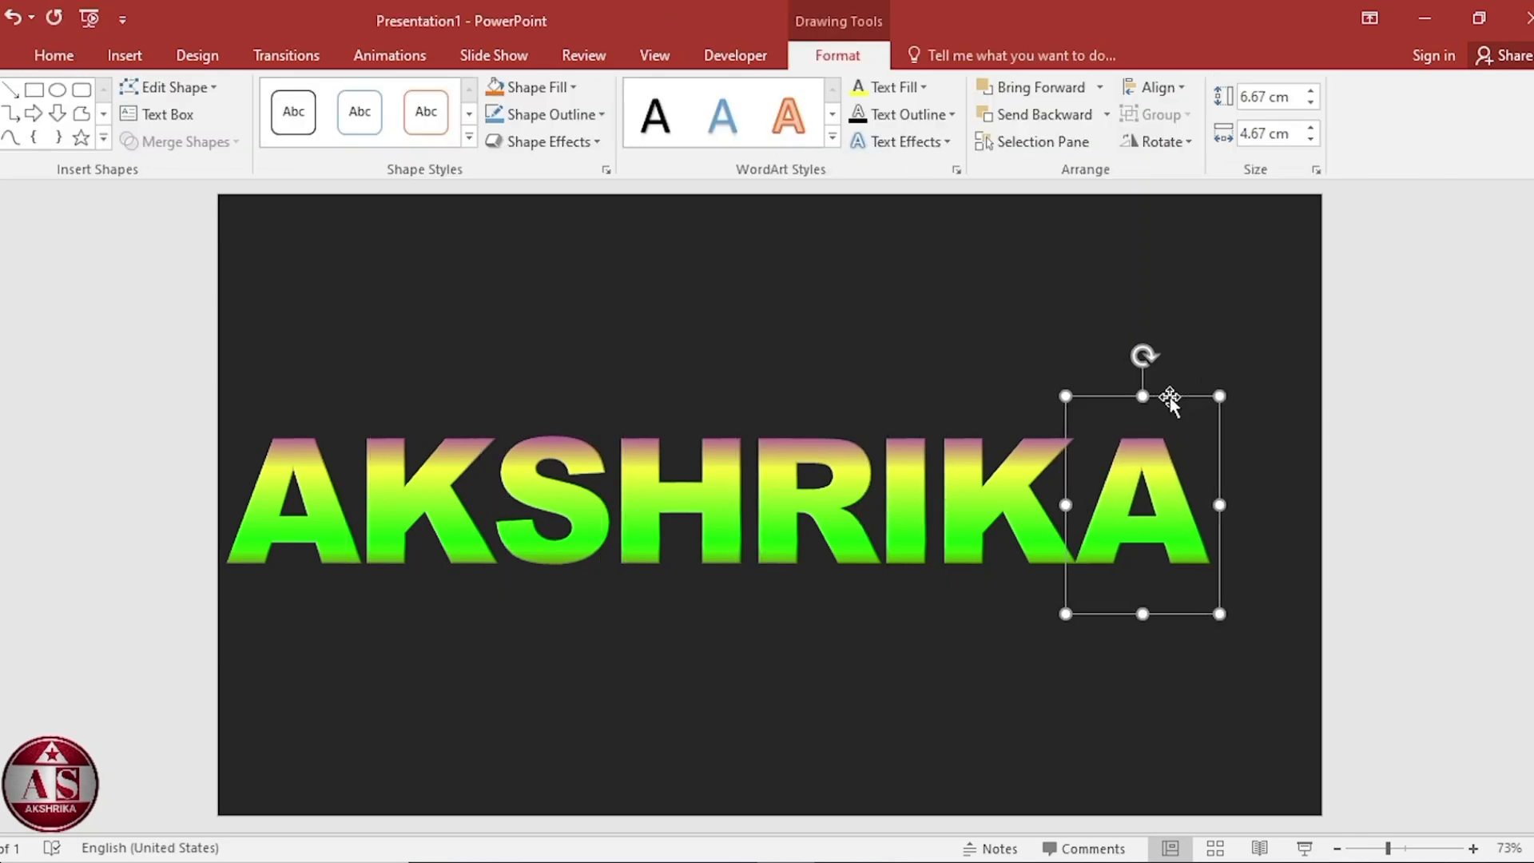
{"action": "left_click_drag", "start_coordinate": [1170, 397], "coordinate": [1155, 577]}
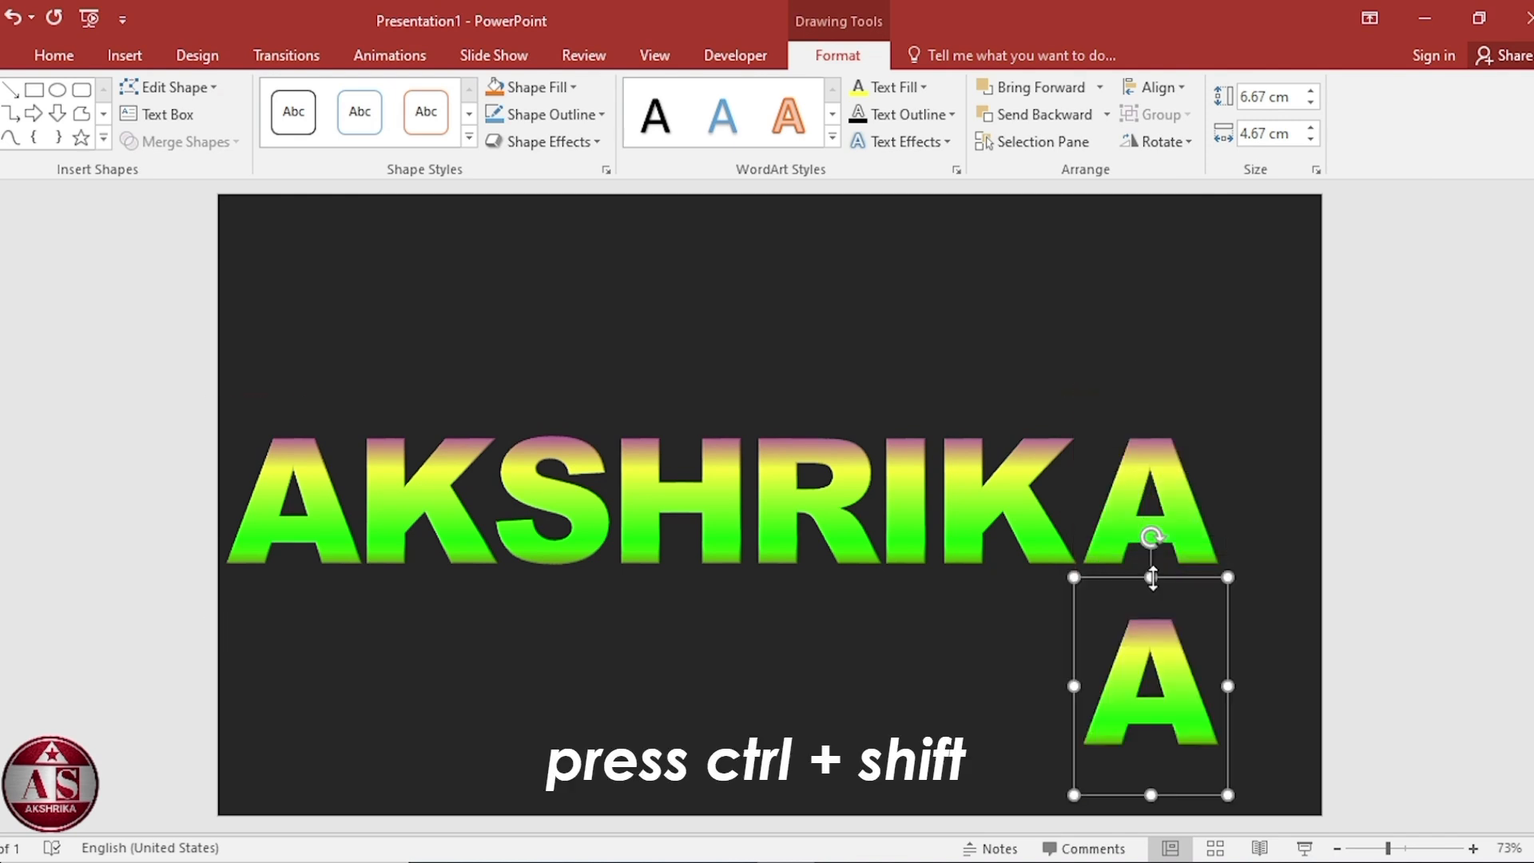
Set the duplicated letter's font size to 28.
{"action": "key", "text": "ctrl+a"}
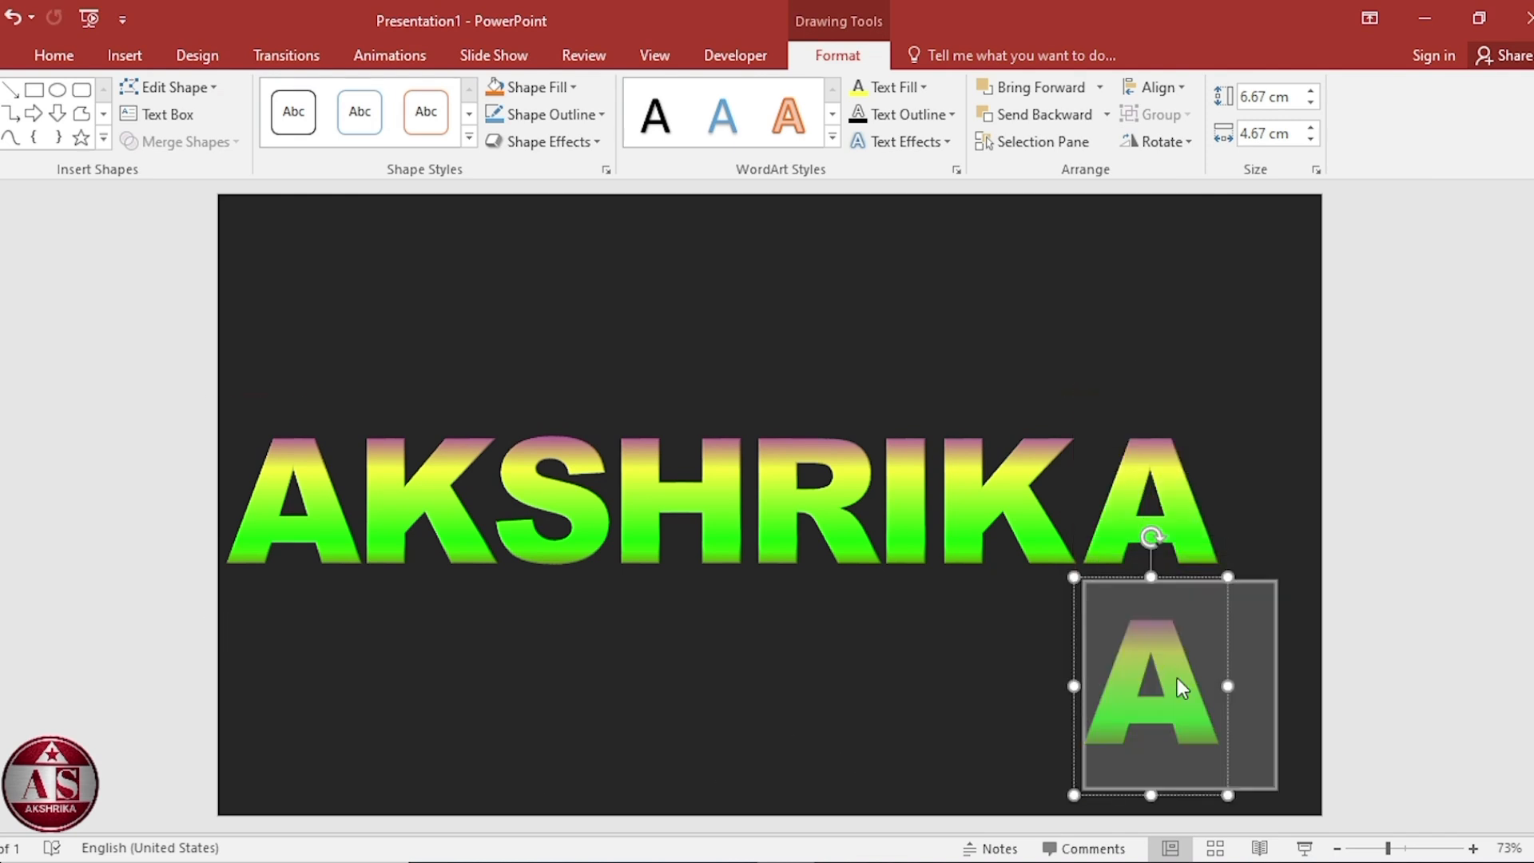
{"action": "left_click", "coordinate": [56, 60]}
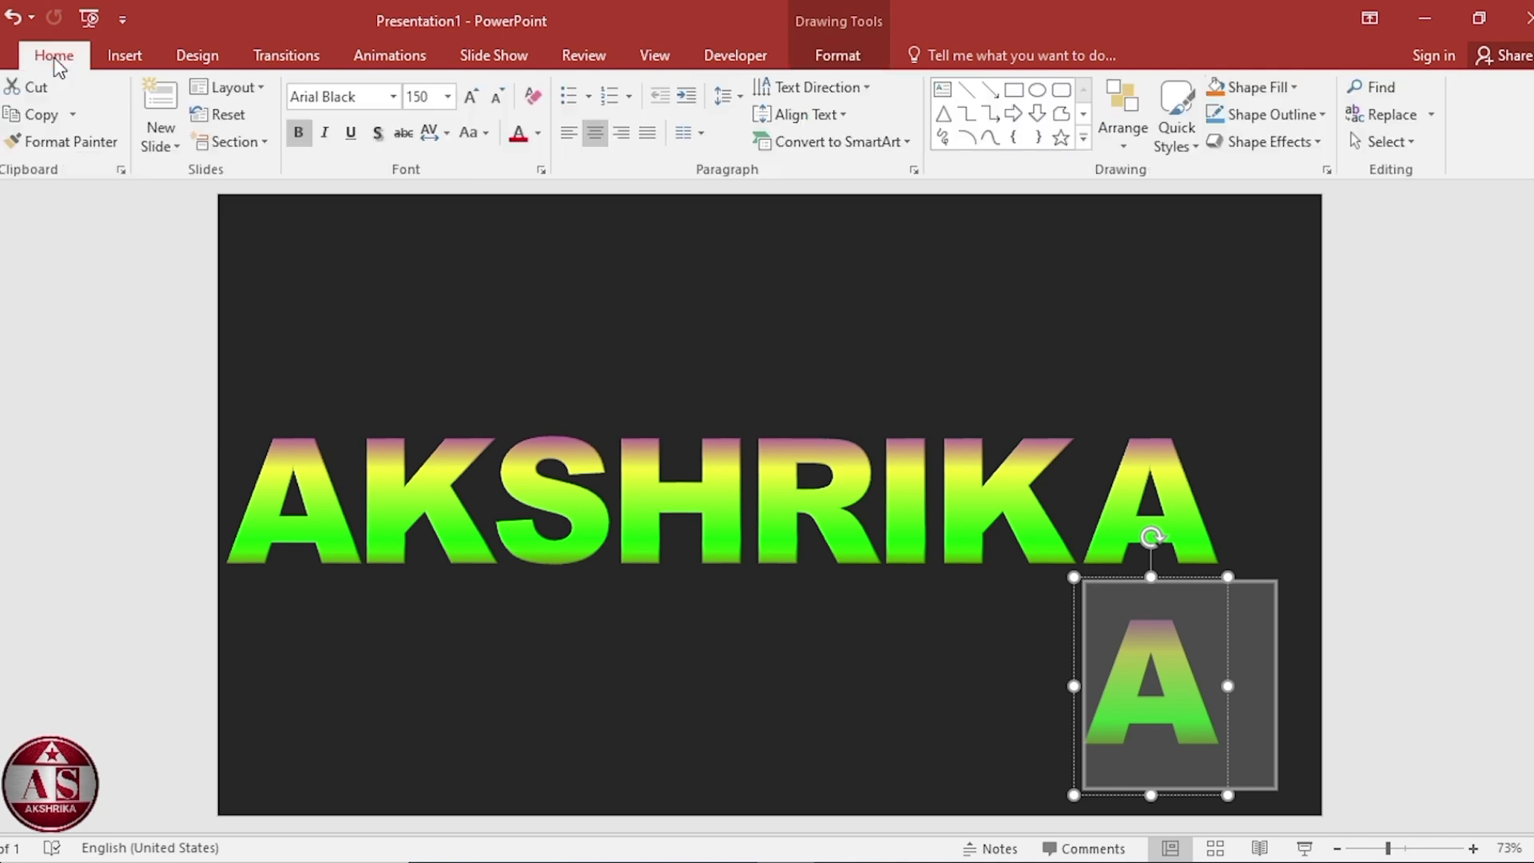
{"action": "left_click", "coordinate": [421, 94]}
{"action": "key", "text": "Return"}
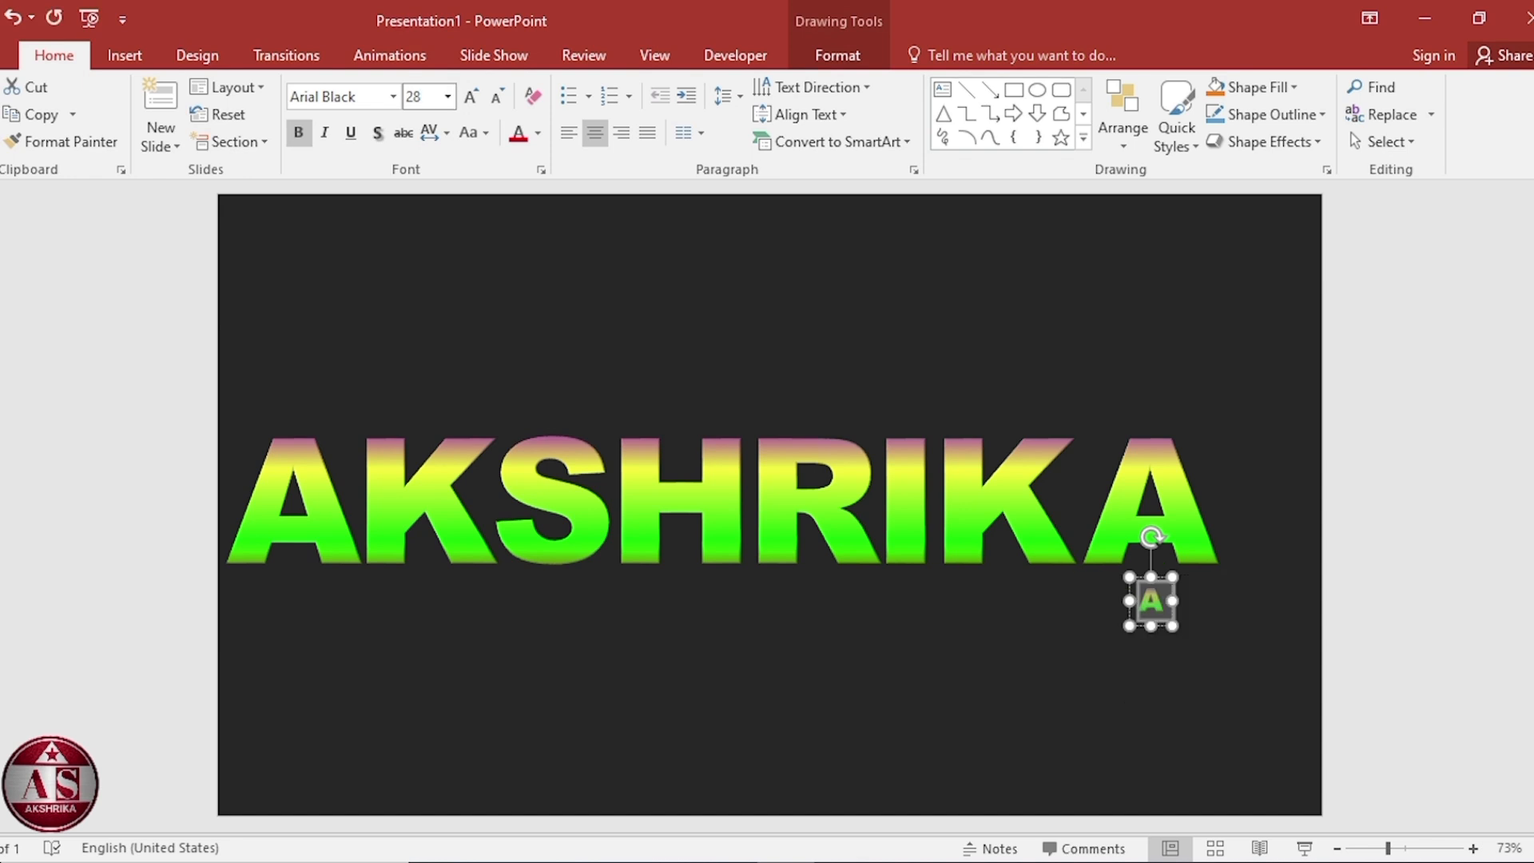
Center the small text box horizontally on the slide.
{"action": "left_click", "coordinate": [815, 56]}
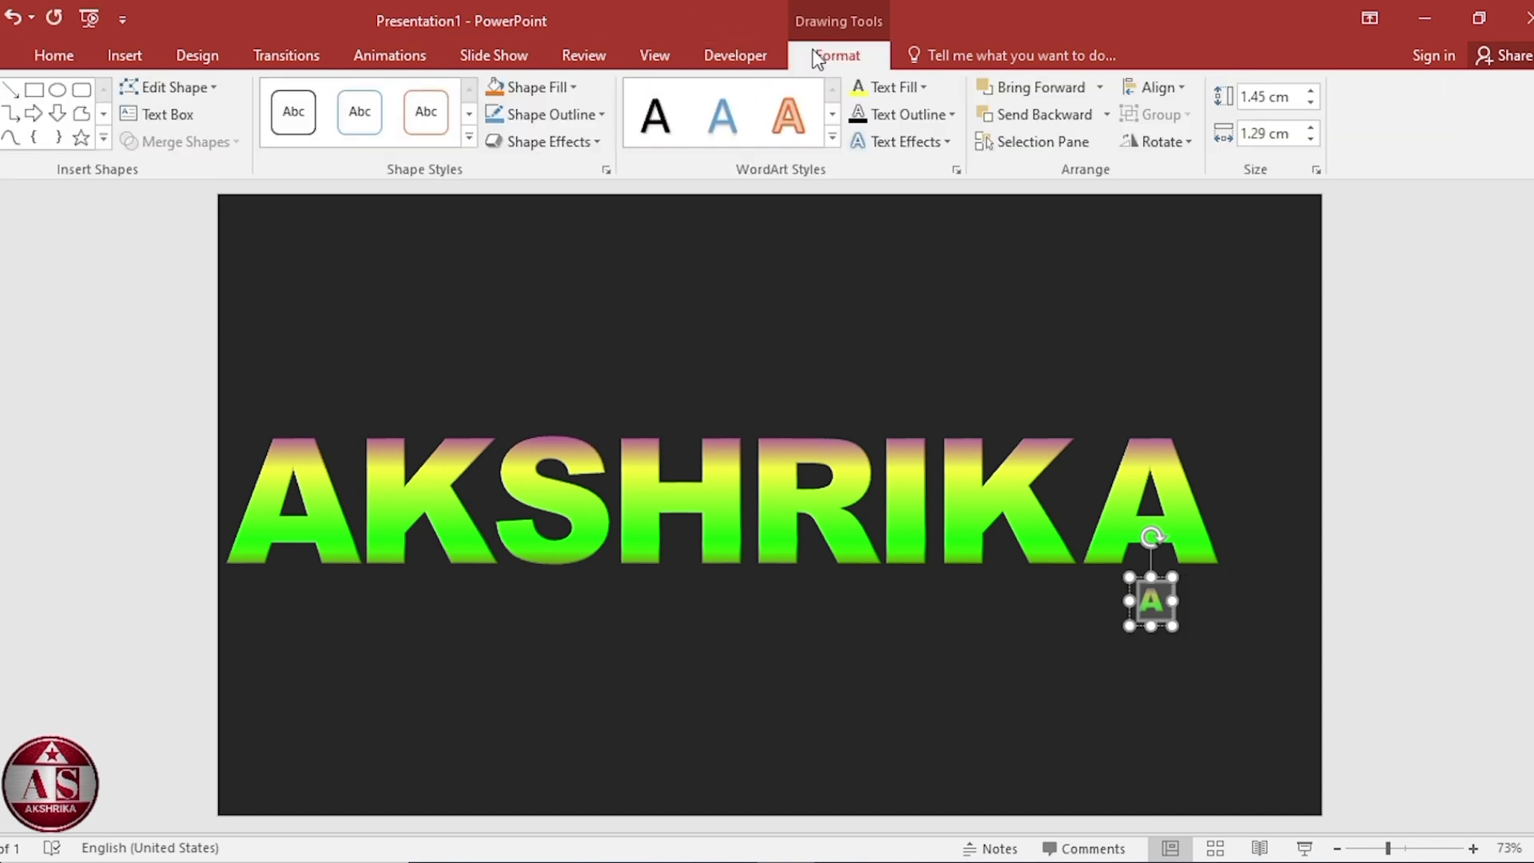
{"action": "left_click", "coordinate": [1170, 88]}
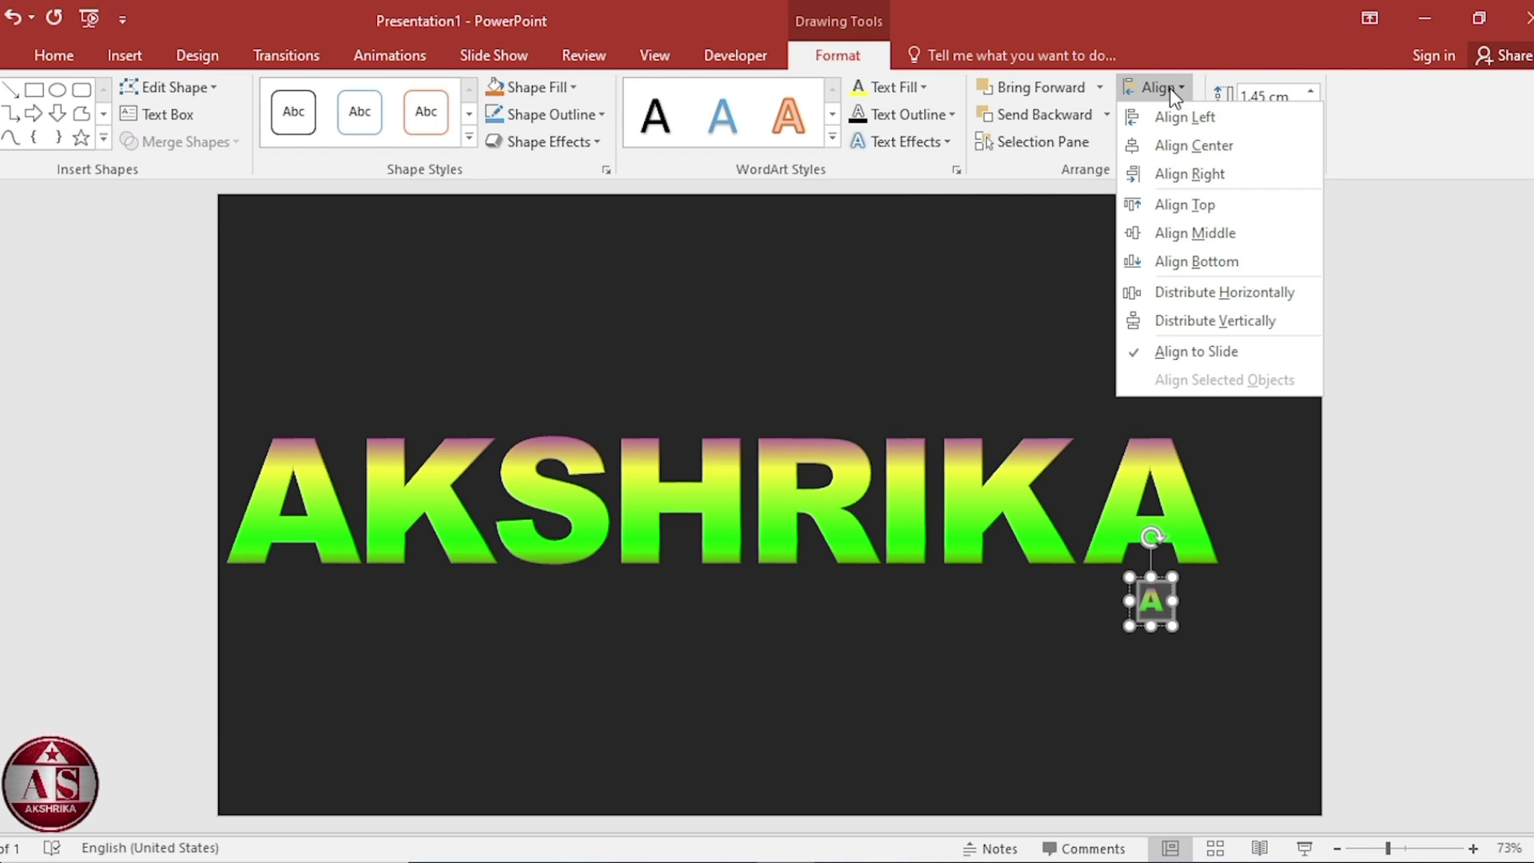
{"action": "left_click", "coordinate": [1217, 147]}
Replace the duplicated letter's text with the tagline "Is the best educational channel".
{"action": "type", "text": "Is th"}
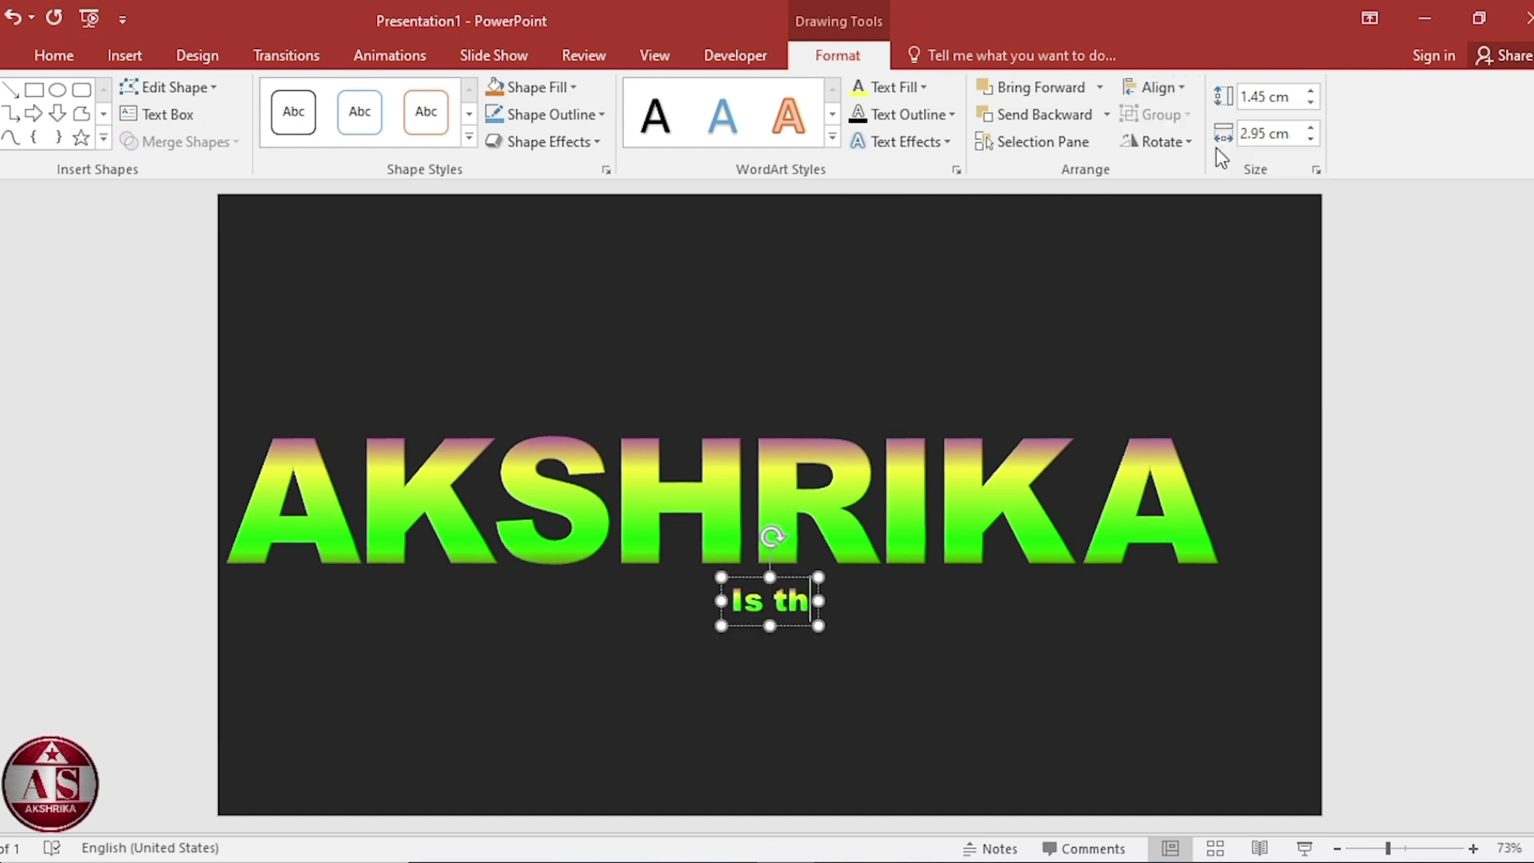
{"action": "type", "text": "e best educatio"}
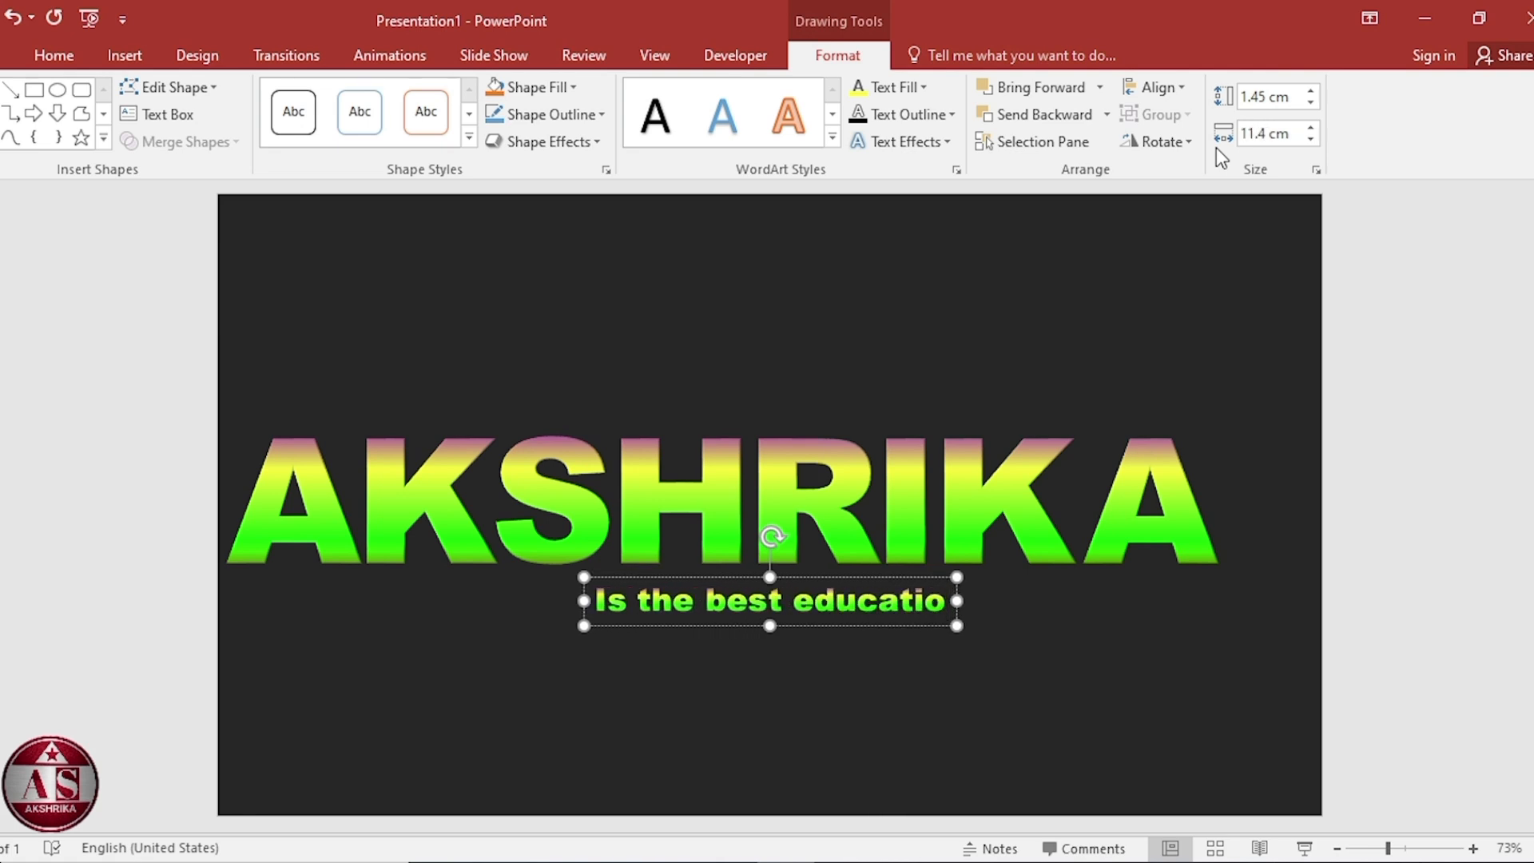
{"action": "type", "text": "nal channel"}
Select all the tagline text and expand its character spacing by 1 pt.
{"action": "key", "text": "ctrl+a"}
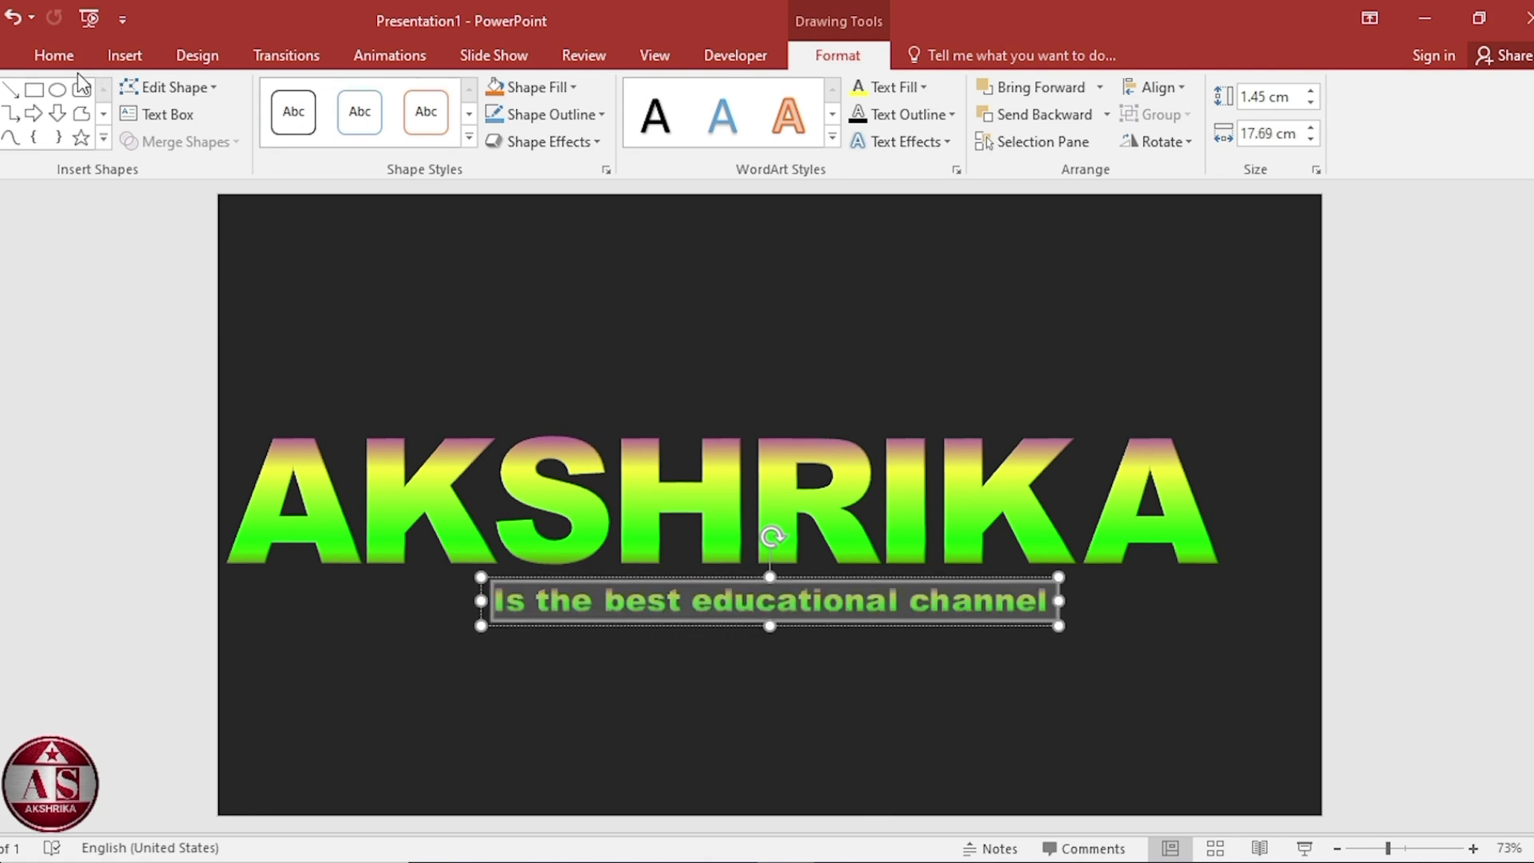
{"action": "left_click", "coordinate": [53, 55]}
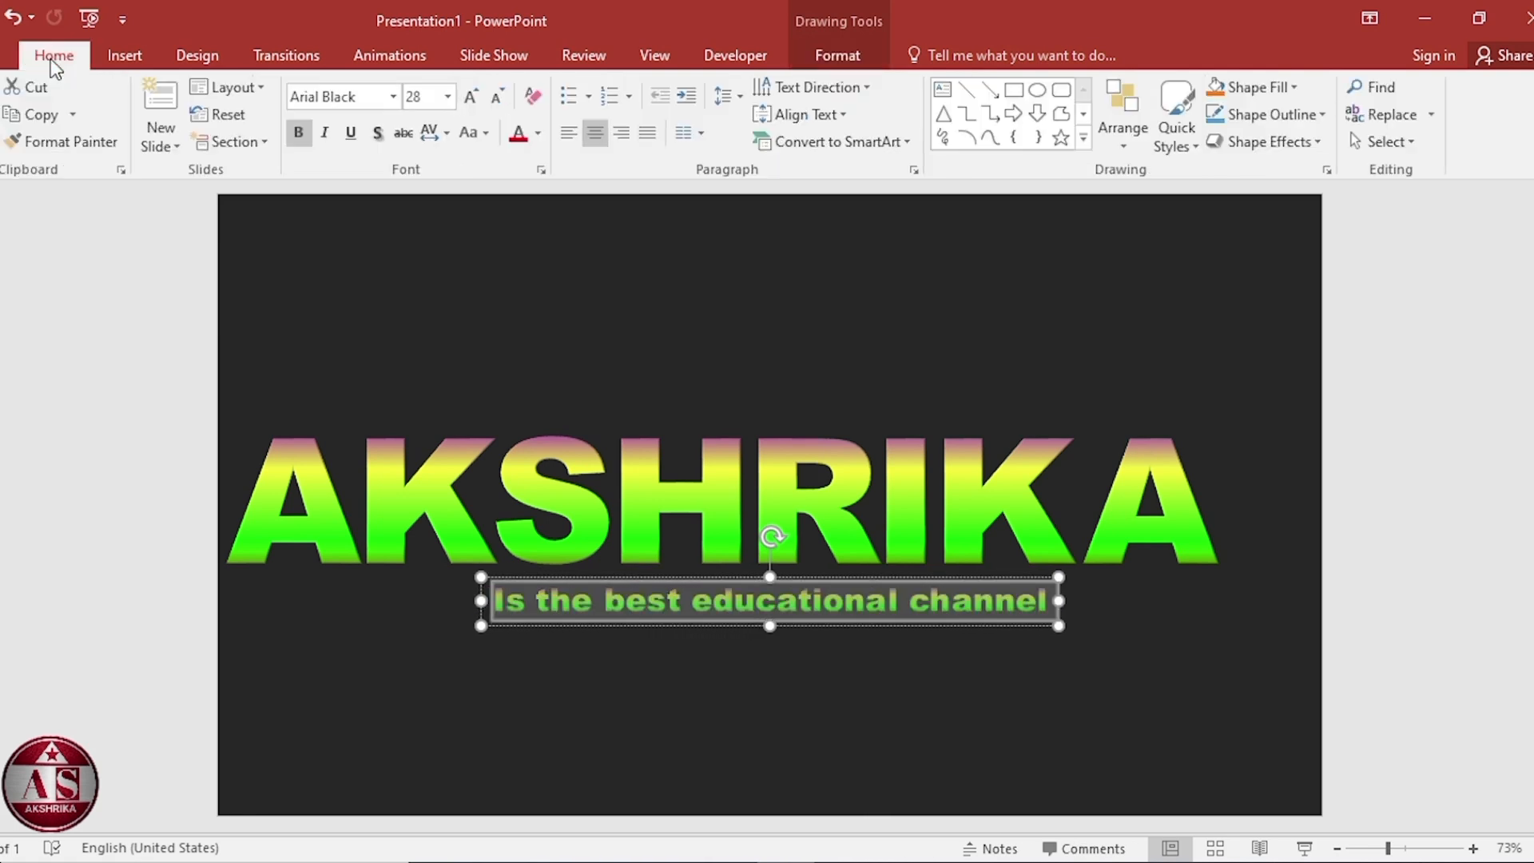
{"action": "left_click", "coordinate": [432, 138]}
{"action": "left_click", "coordinate": [471, 305]}
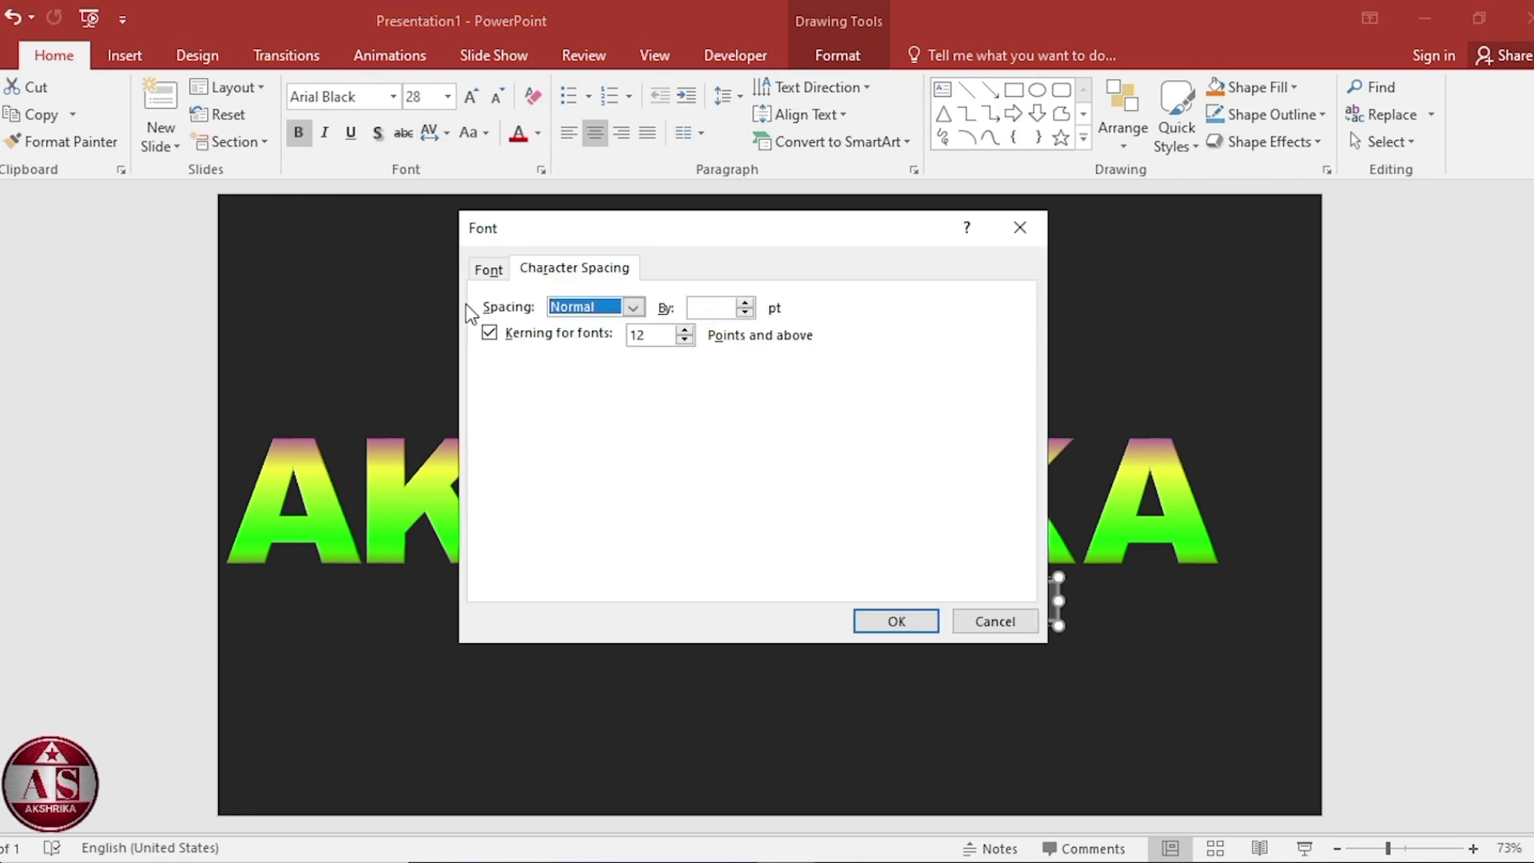
{"action": "left_click", "coordinate": [706, 307]}
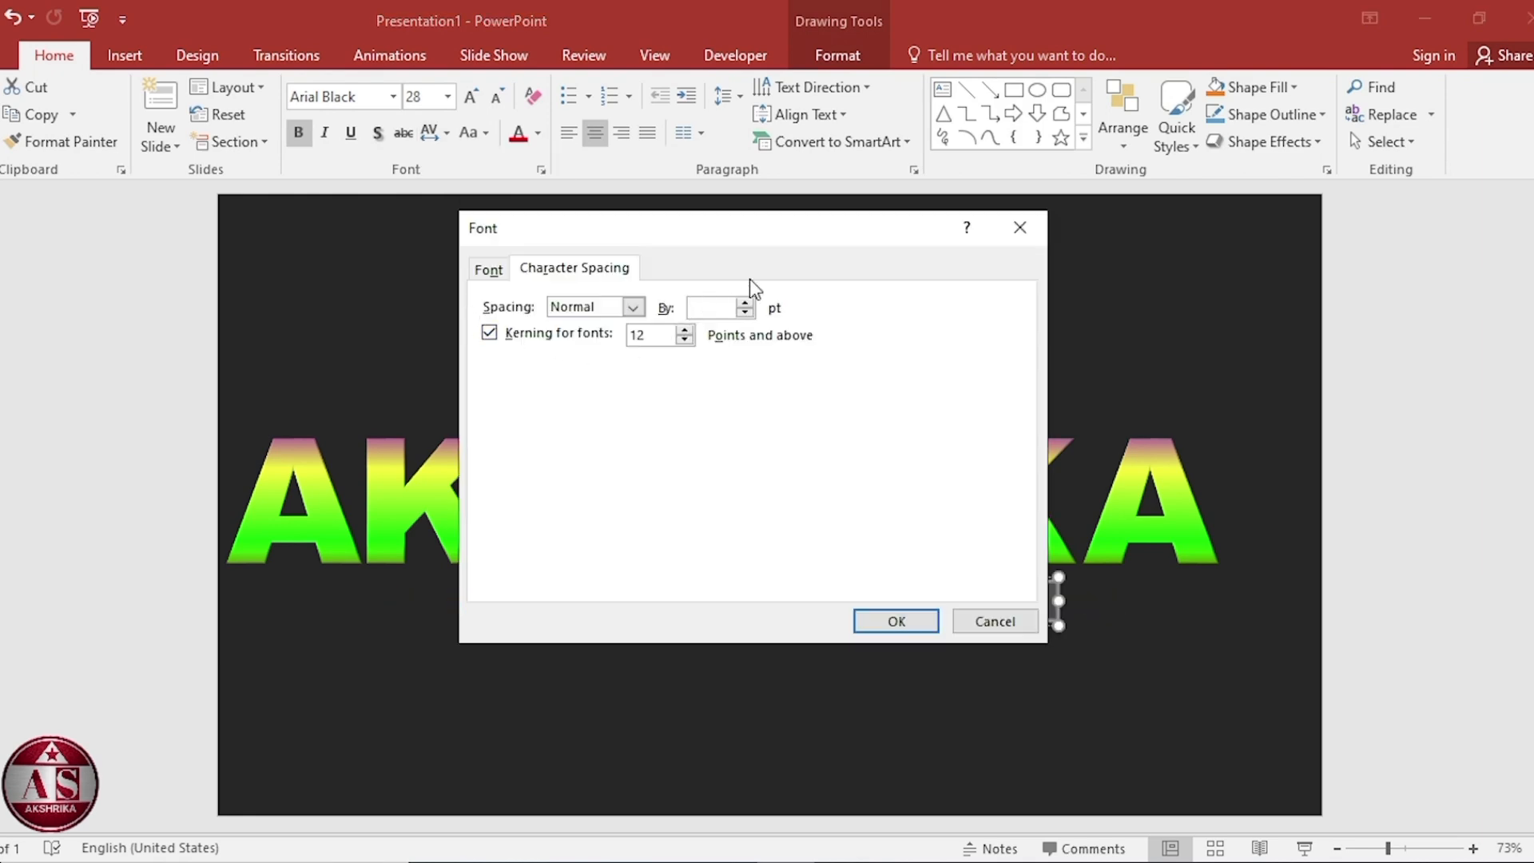
{"action": "type", "text": "12"}
{"action": "left_click", "coordinate": [897, 622]}
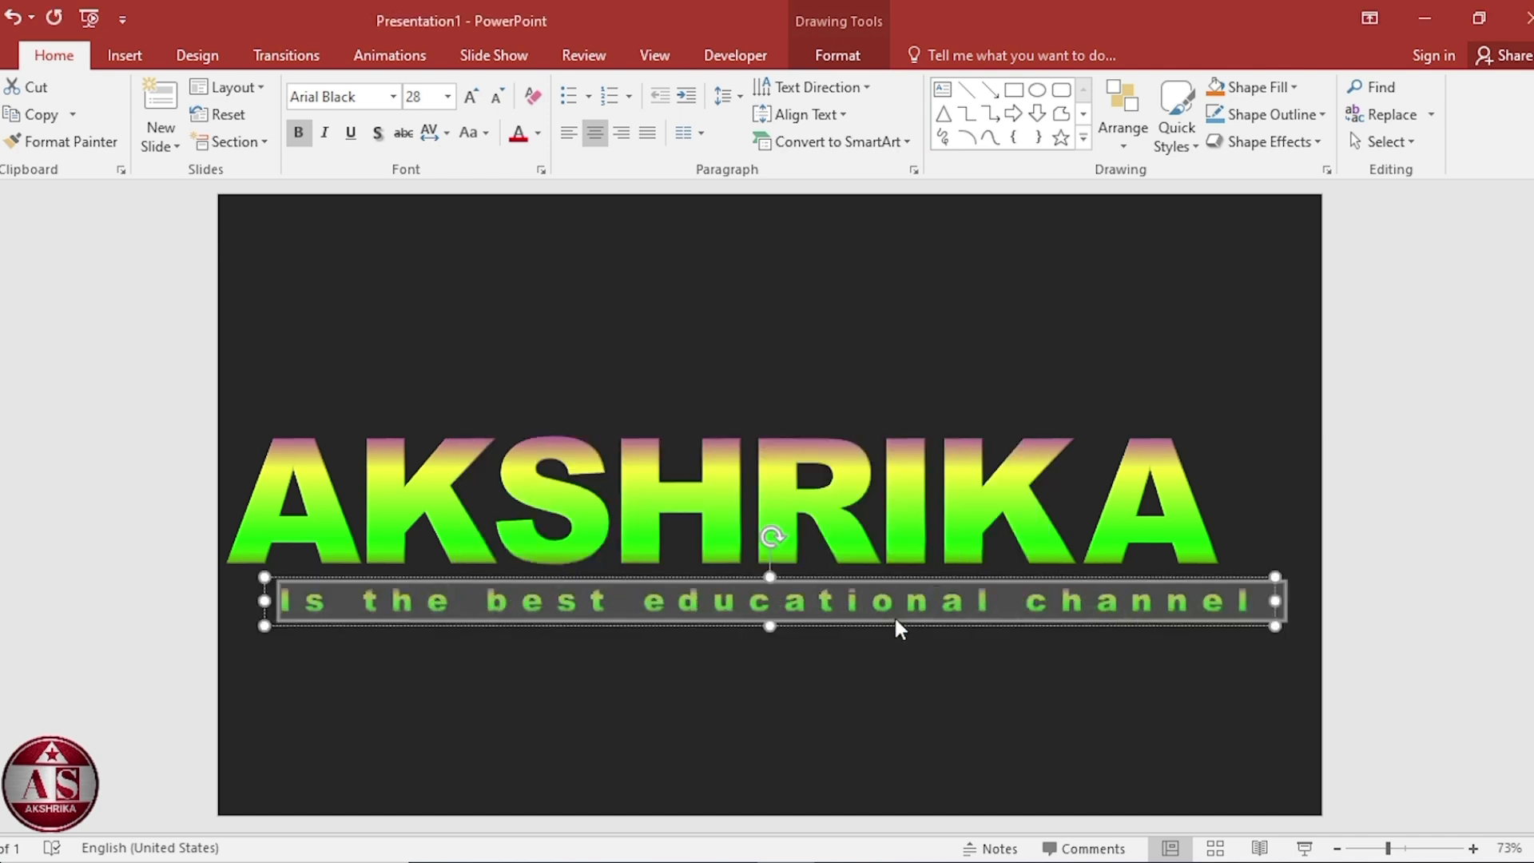
Nudge the tagline box slightly downward below the title, then deselect it.
{"action": "left_click", "coordinate": [858, 603]}
{"action": "left_click", "coordinate": [873, 575]}
{"action": "key", "text": "ctrl+Down"}
{"action": "key", "text": "ctrl+Down"}
{"action": "key", "text": "ctrl+Down"}
{"action": "key", "text": "ctrl+Down"}
{"action": "key", "text": "ctrl+Down"}
{"action": "key", "text": "ctrl+Down"}
{"action": "key", "text": "ctrl+Down"}
{"action": "key", "text": "ctrl+Down"}
{"action": "key", "text": "ctrl+Down"}
{"action": "key", "text": "ctrl+Down"}
{"action": "key", "text": "ctrl+Down"}
{"action": "key", "text": "ctrl+Down"}
{"action": "key", "text": "ctrl+Down"}
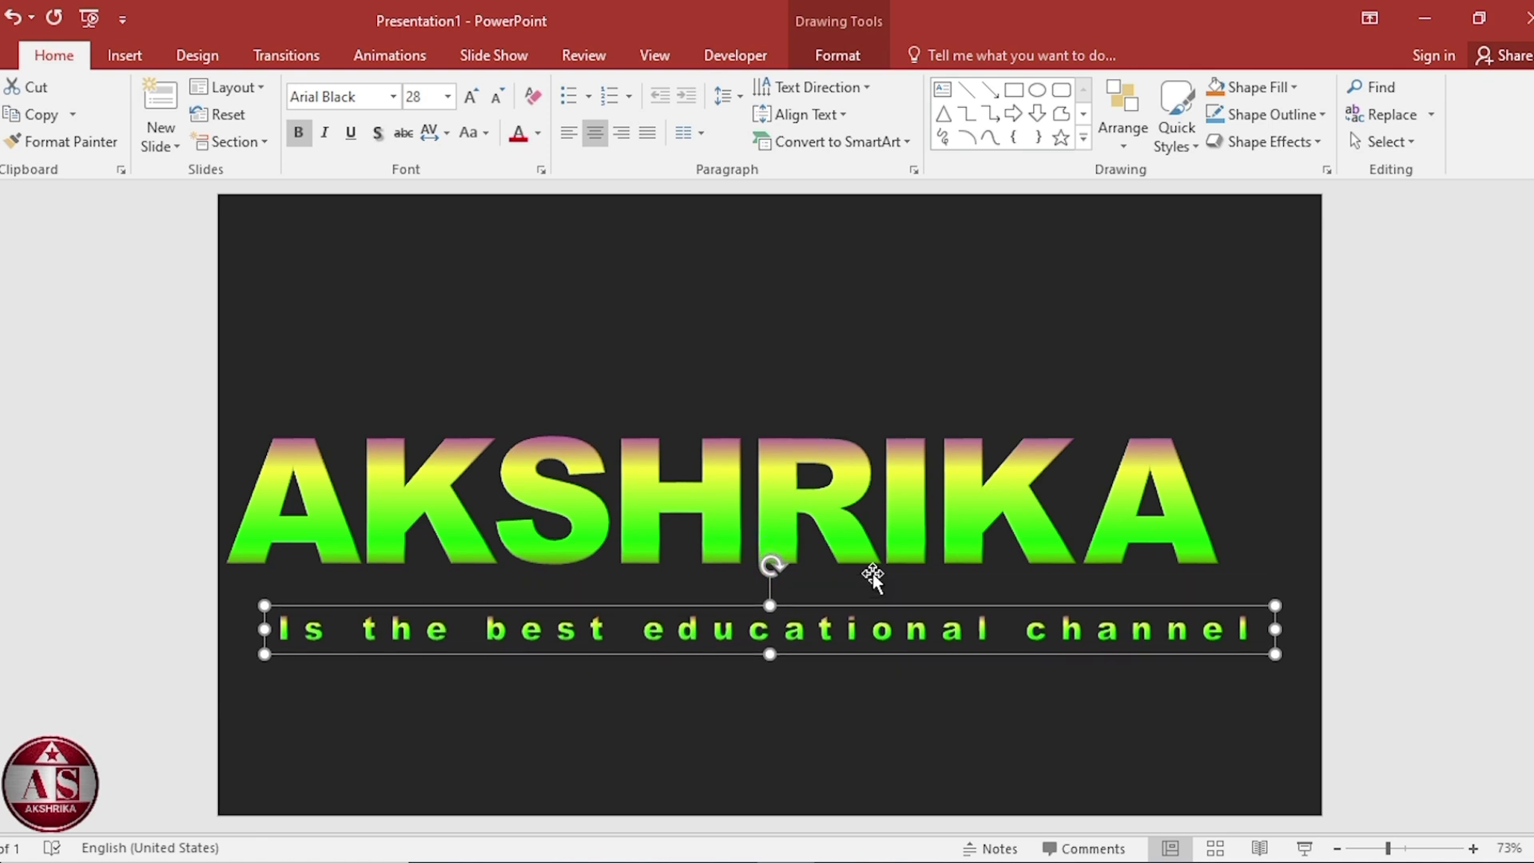
{"action": "left_click", "coordinate": [445, 729]}
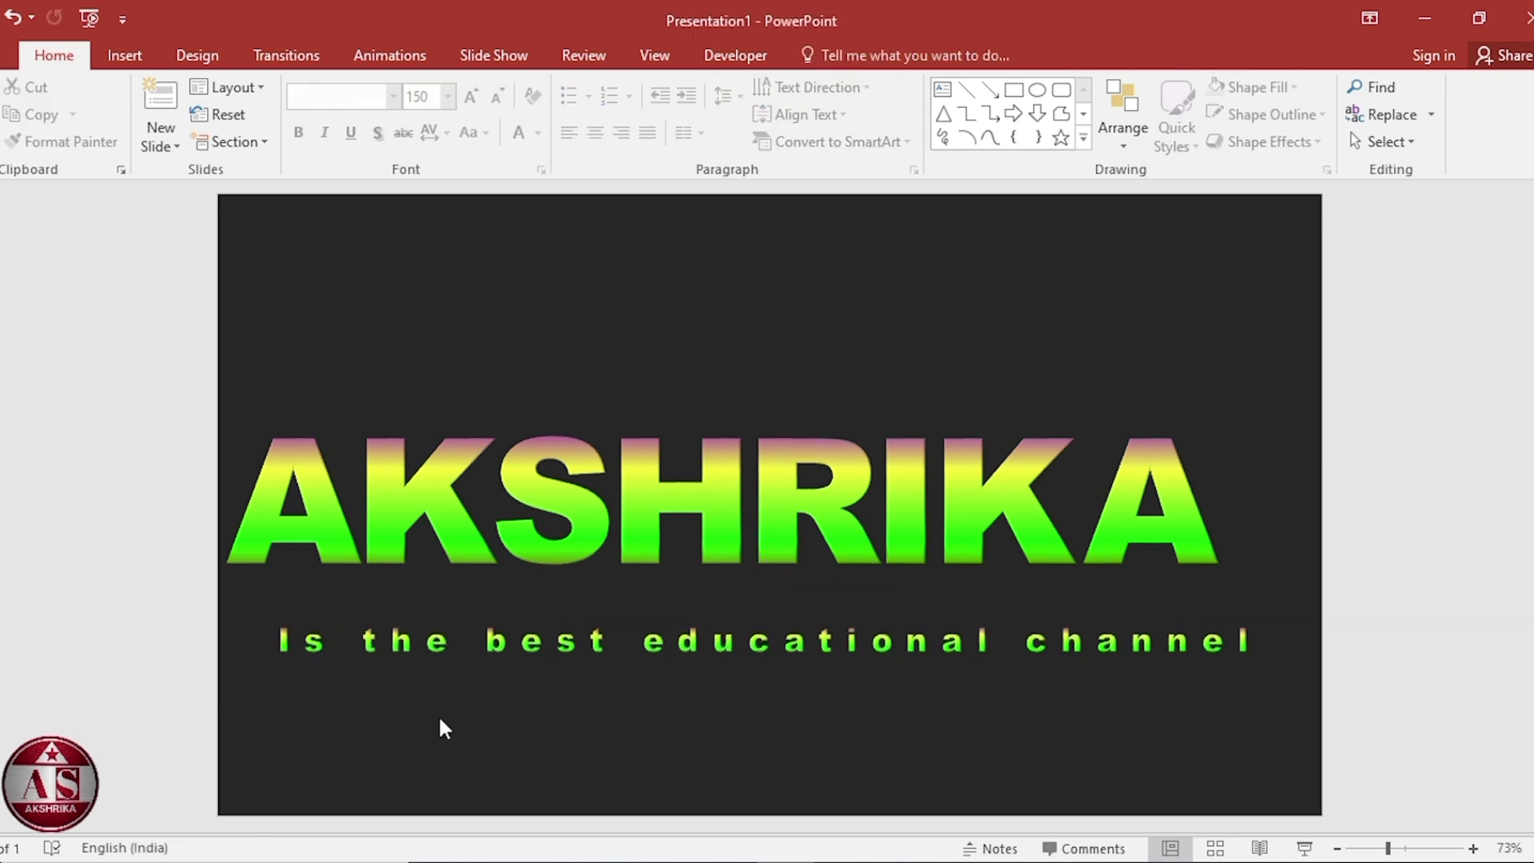
Select all objects on the slide and nudge them slightly to the right, then deselect.
{"action": "key", "text": "ctrl+a"}
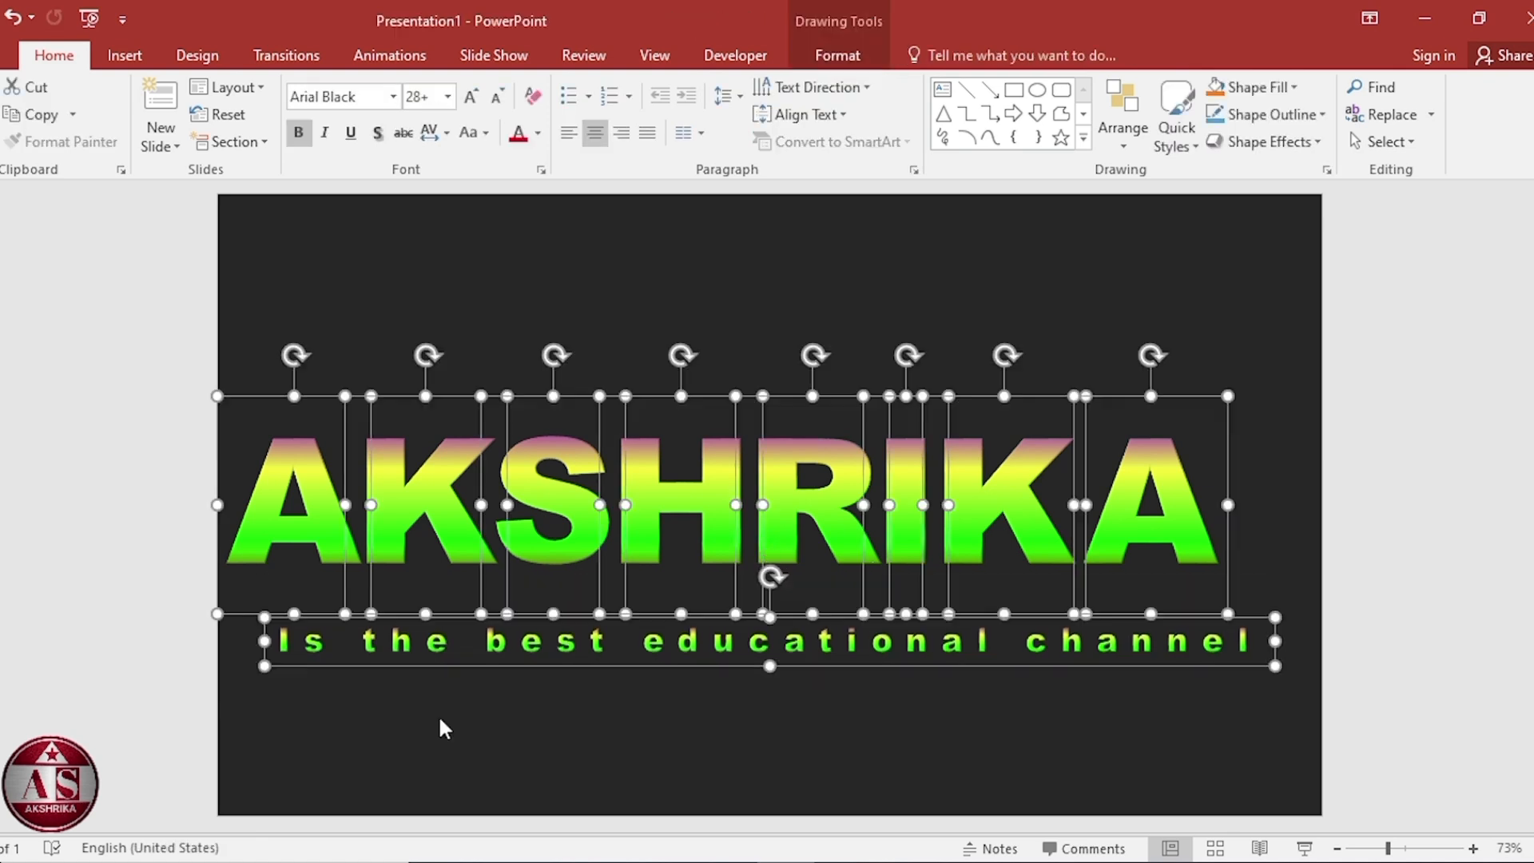
{"action": "left_click", "coordinate": [641, 663], "text": "shift"}
{"action": "key", "text": "ctrl+Right"}
{"action": "key", "text": "ctrl+Right"}
{"action": "key", "text": "ctrl+Right"}
{"action": "key", "text": "ctrl+Right"}
{"action": "key", "text": "ctrl+Right"}
{"action": "key", "text": "ctrl+Right"}
{"action": "key", "text": "ctrl+Right"}
{"action": "key", "text": "ctrl+Right"}
{"action": "key", "text": "ctrl+Right"}
{"action": "key", "text": "ctrl+Right"}
{"action": "key", "text": "ctrl+Right"}
{"action": "key", "text": "ctrl+Right"}
{"action": "key", "text": "ctrl+Right"}
{"action": "key", "text": "ctrl+Right"}
{"action": "key", "text": "ctrl+Right"}
{"action": "left_click", "coordinate": [684, 779]}
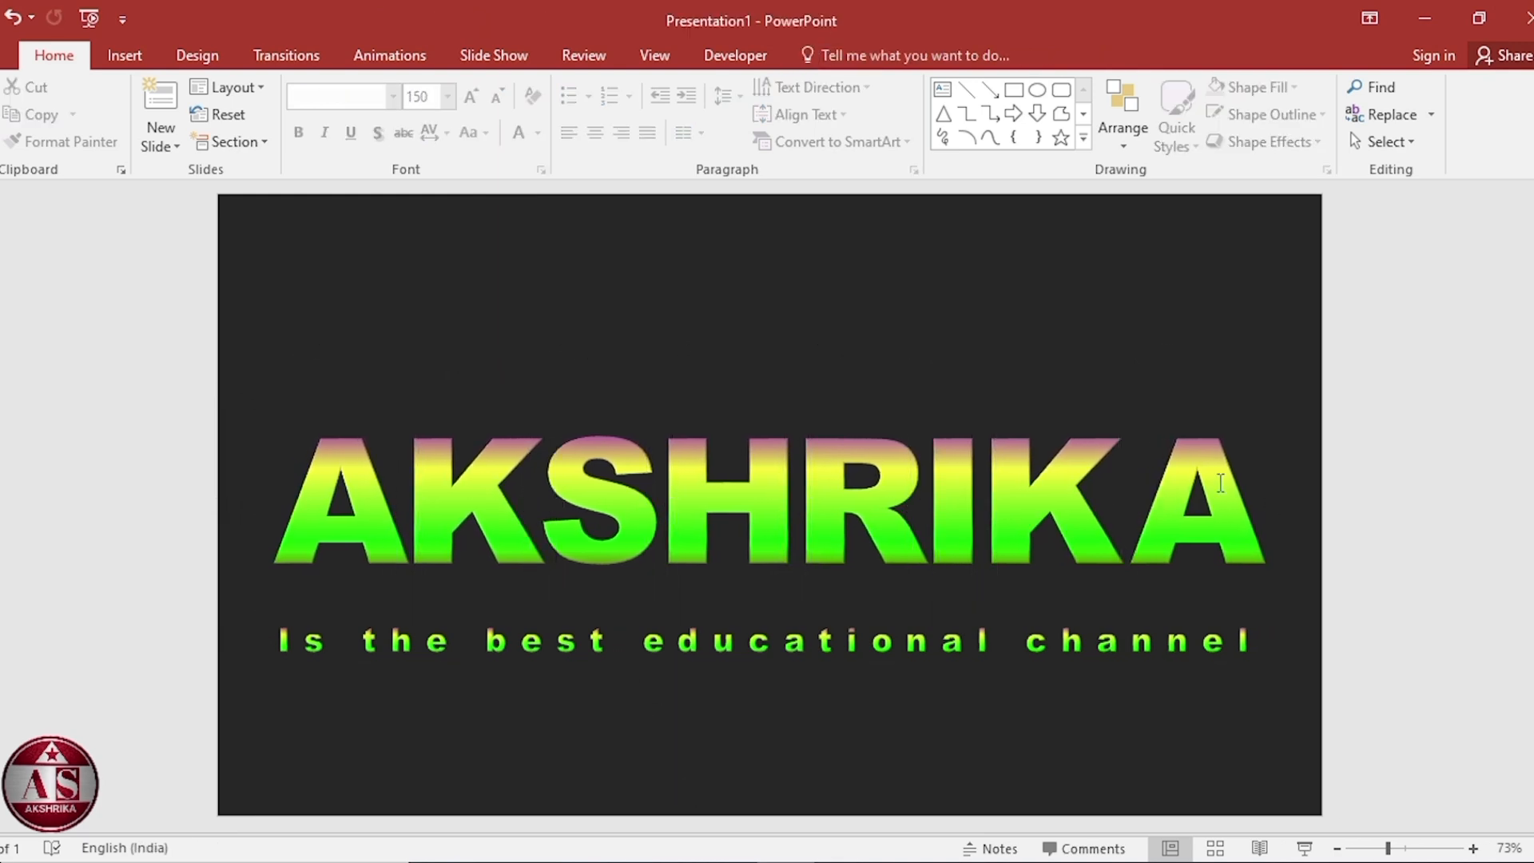
Apply a Fly In entrance animation coming From Left to the final A.
{"action": "left_click", "coordinate": [1222, 478]}
{"action": "key", "text": "Escape"}
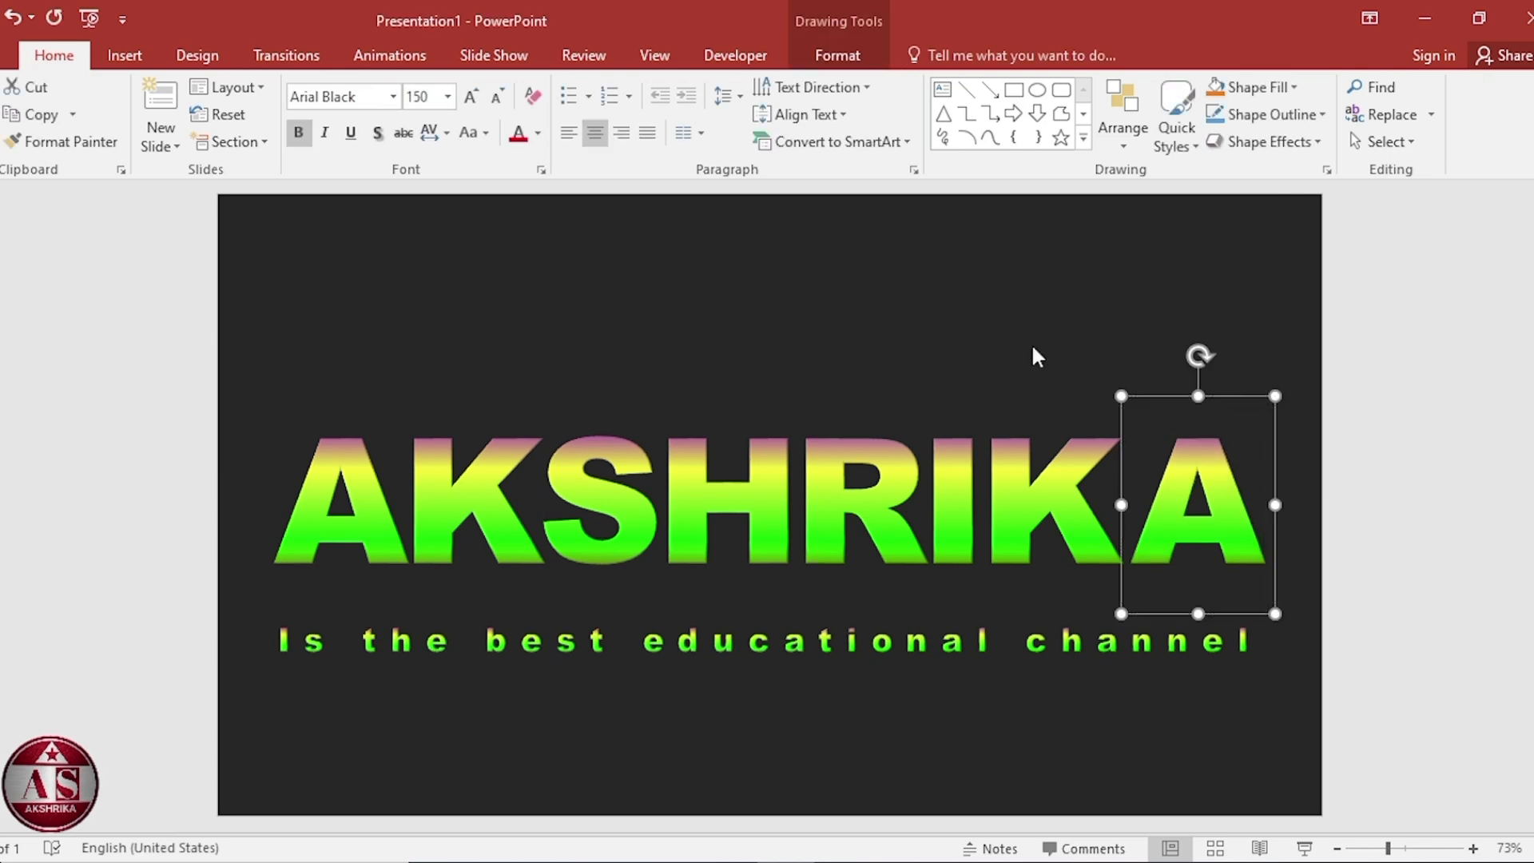
{"action": "left_click", "coordinate": [394, 58]}
{"action": "left_click", "coordinate": [358, 91]}
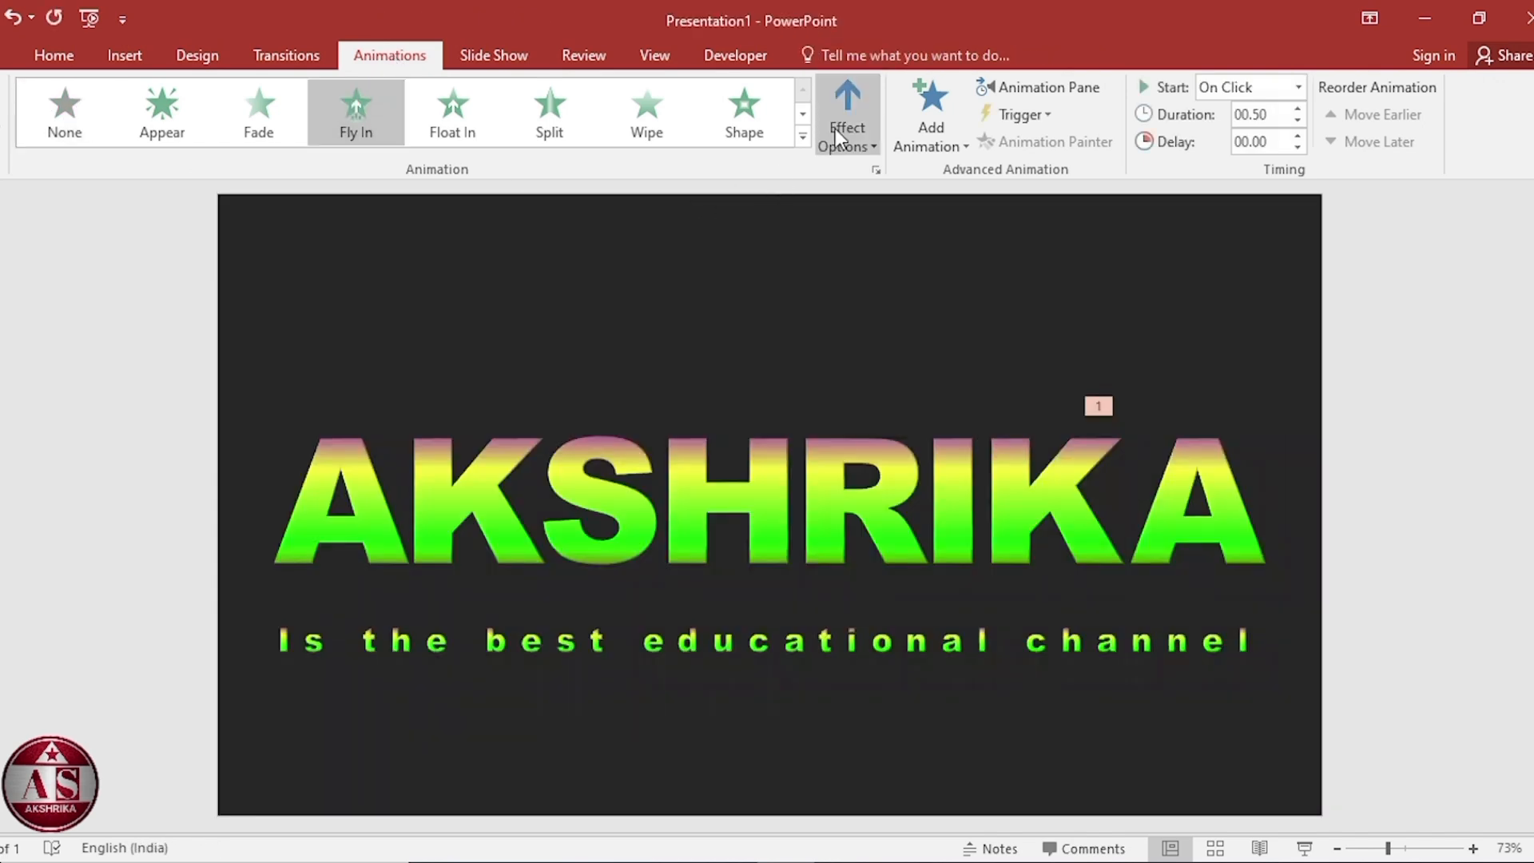
{"action": "left_click", "coordinate": [851, 128]}
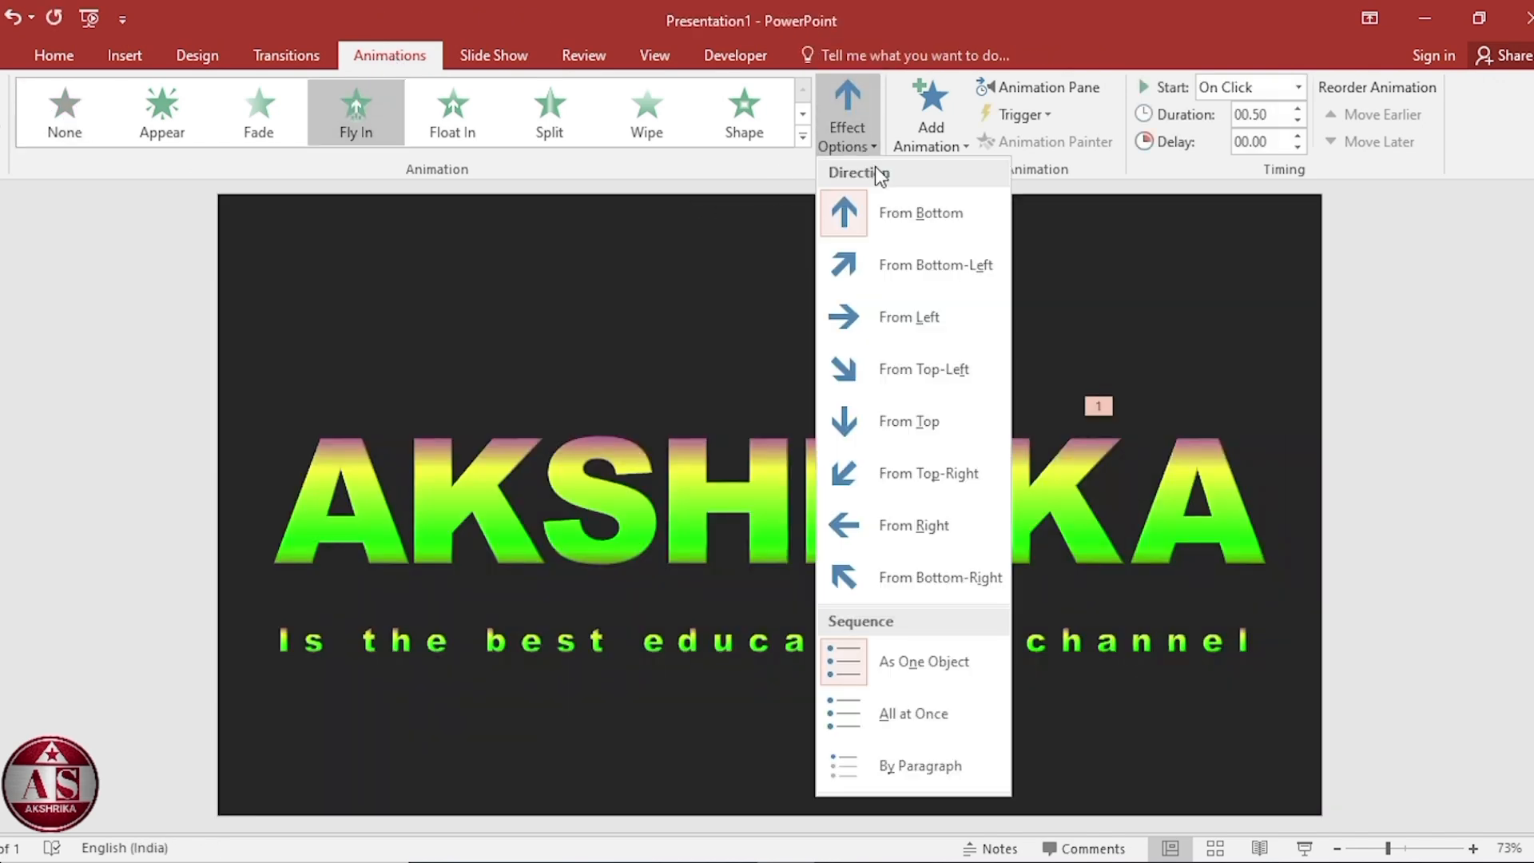
{"action": "left_click", "coordinate": [915, 318]}
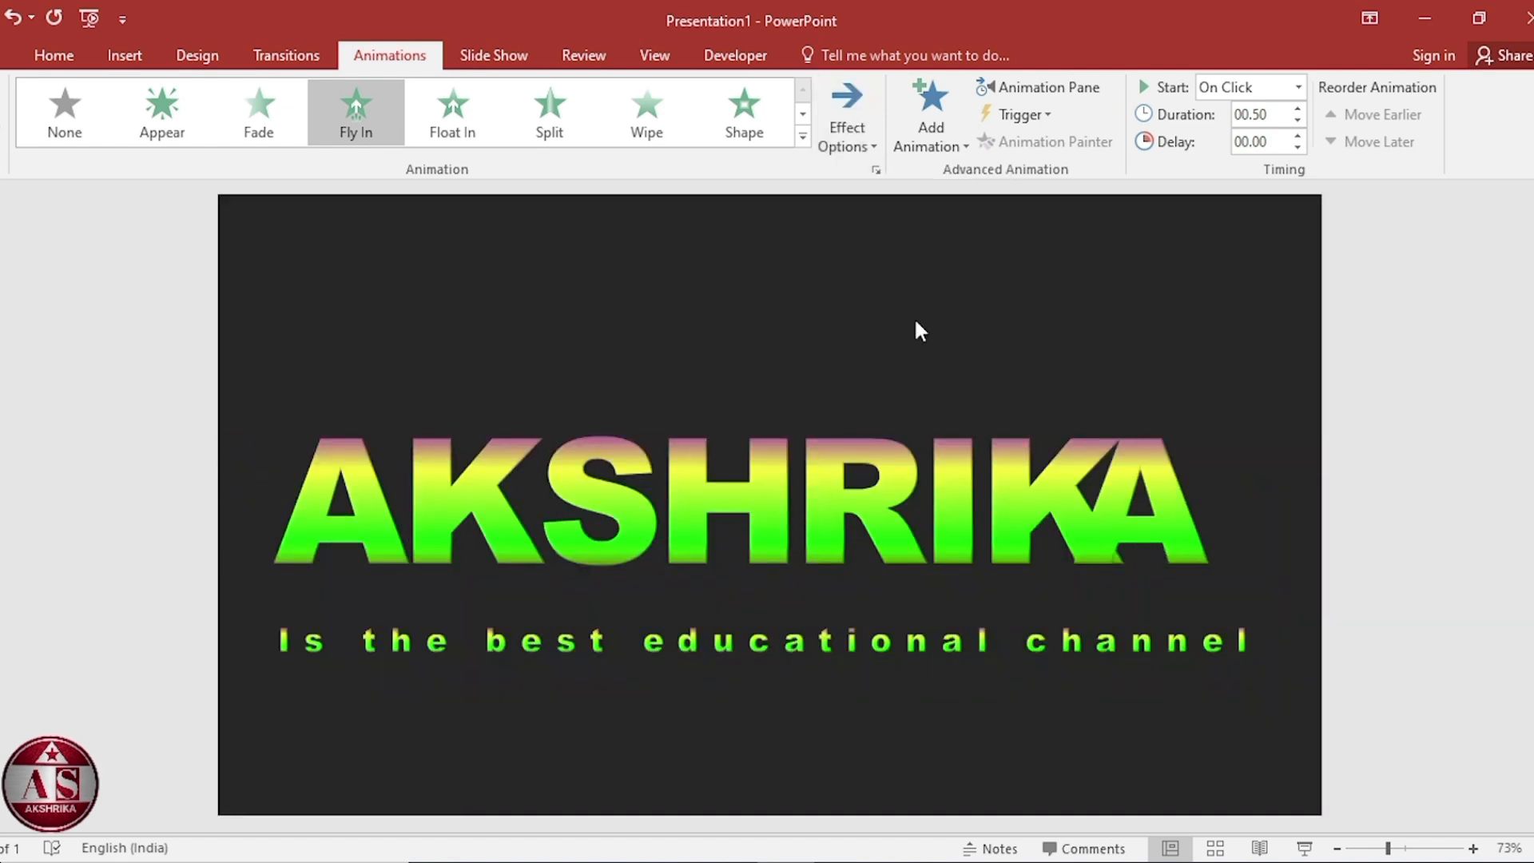
Set the A's Fly In timing to start With Previous with a 1 seconds (Fast) duration.
{"action": "left_click", "coordinate": [1042, 86]}
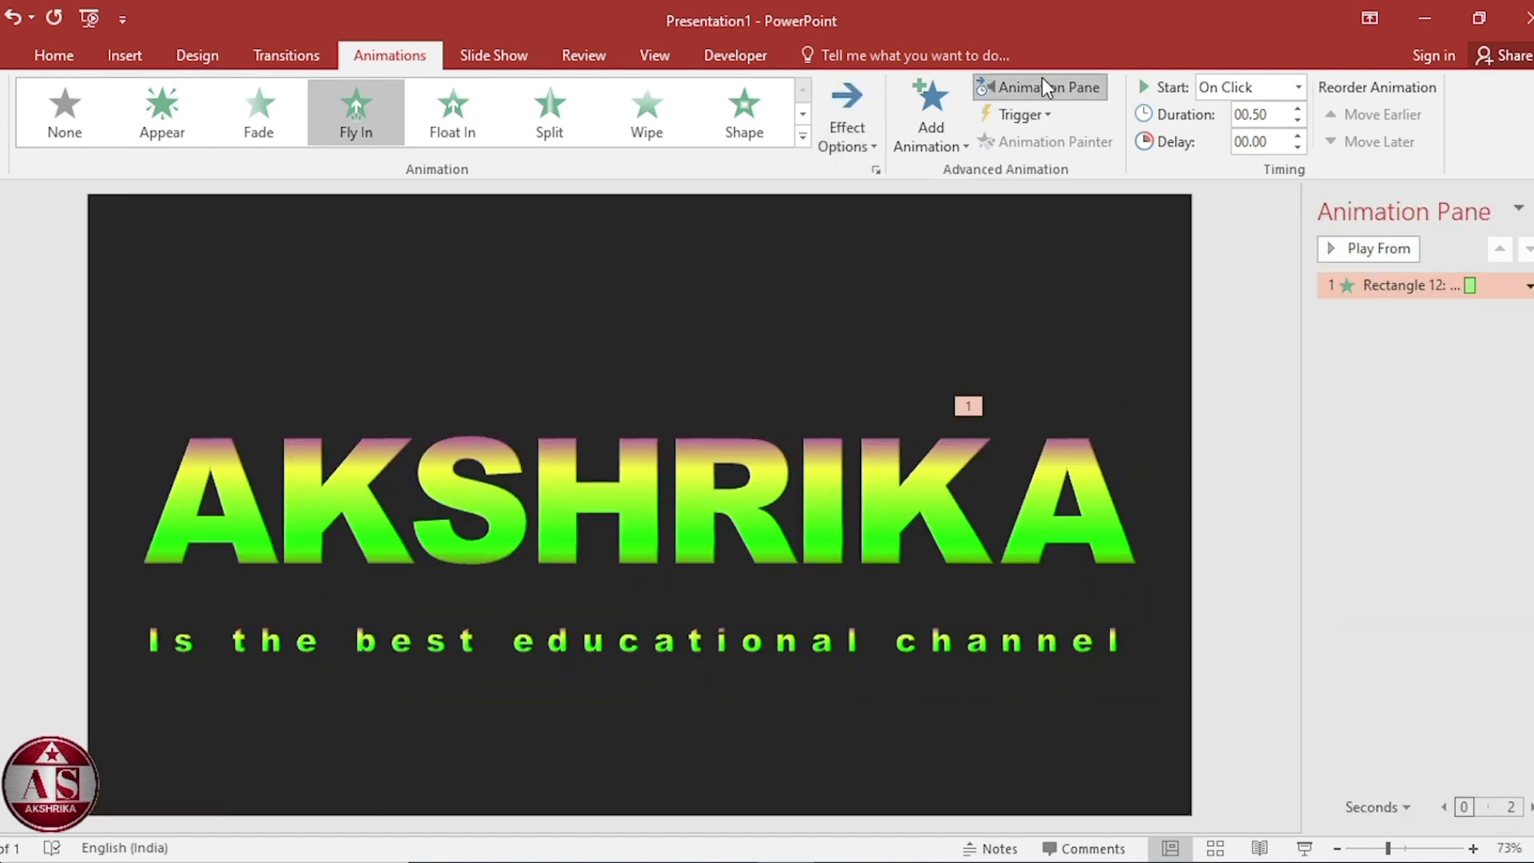
{"action": "left_click", "coordinate": [1528, 285]}
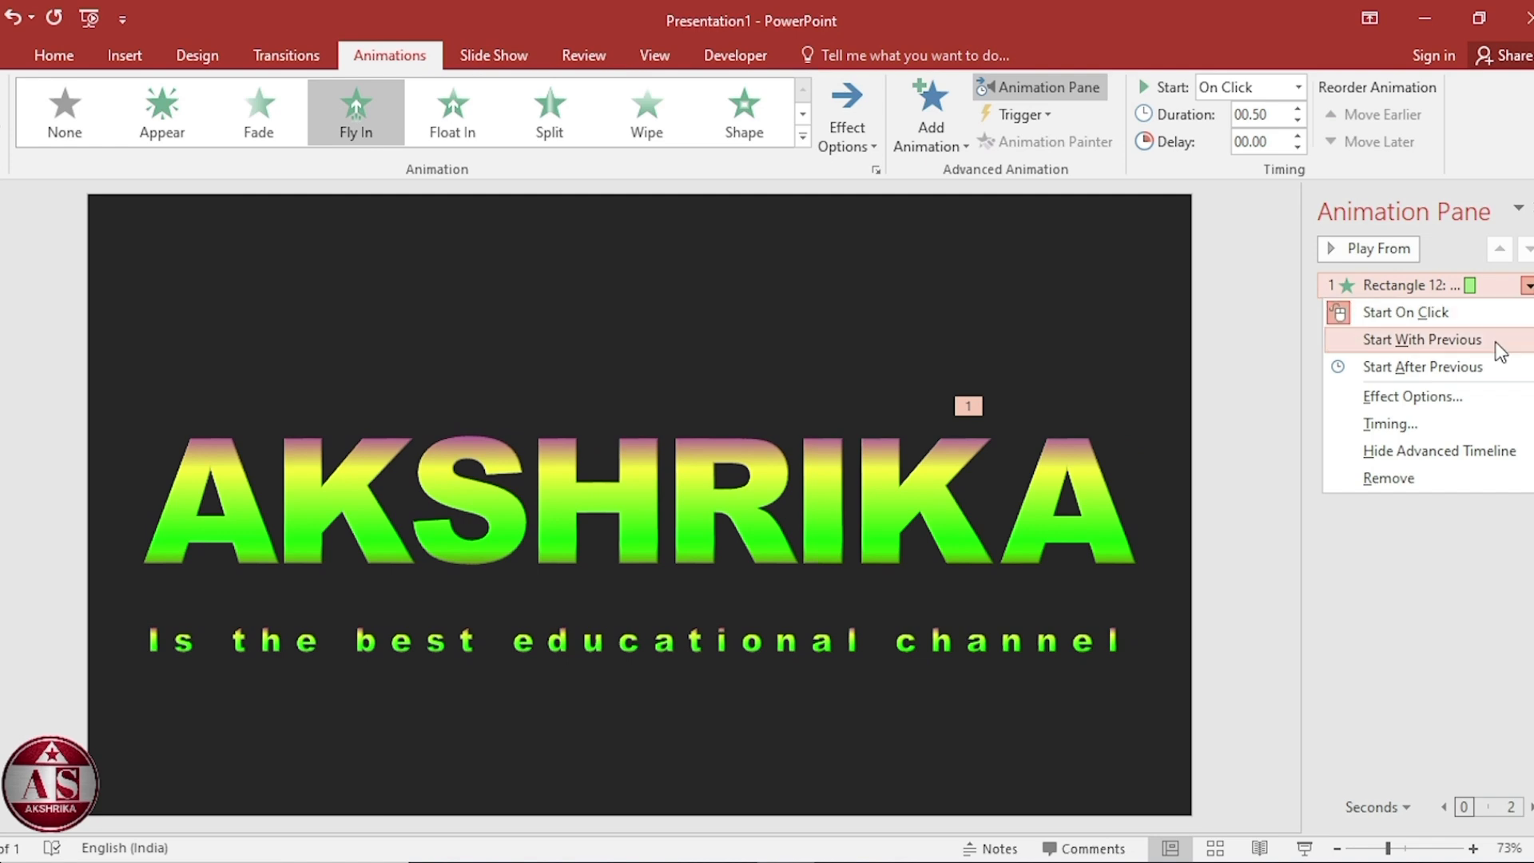
{"action": "left_click", "coordinate": [1443, 424]}
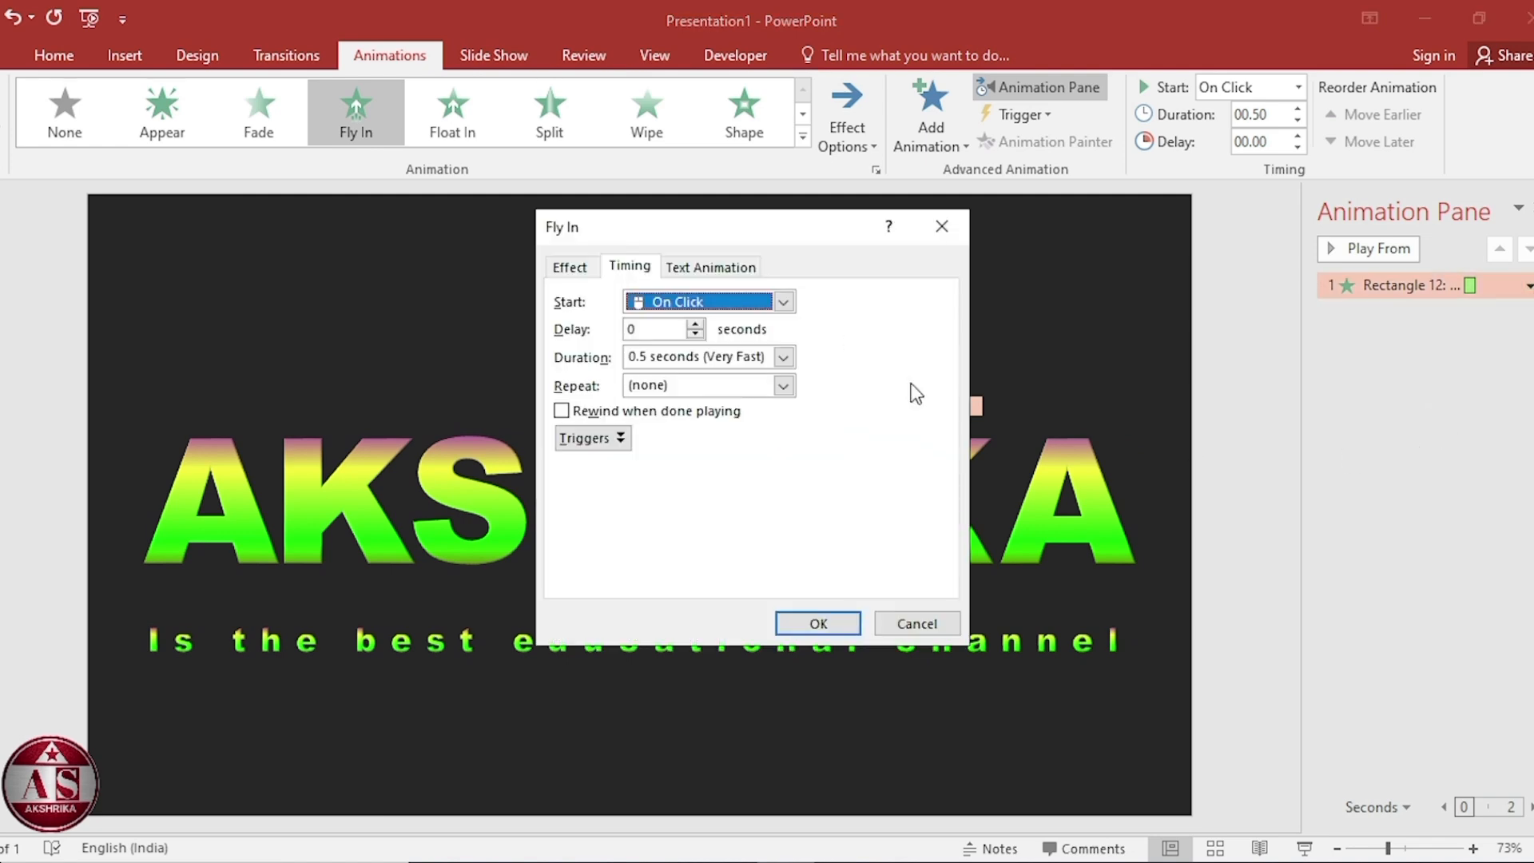
{"action": "left_click", "coordinate": [783, 302]}
{"action": "left_click", "coordinate": [766, 346]}
{"action": "left_click", "coordinate": [783, 357]}
{"action": "left_click", "coordinate": [755, 424]}
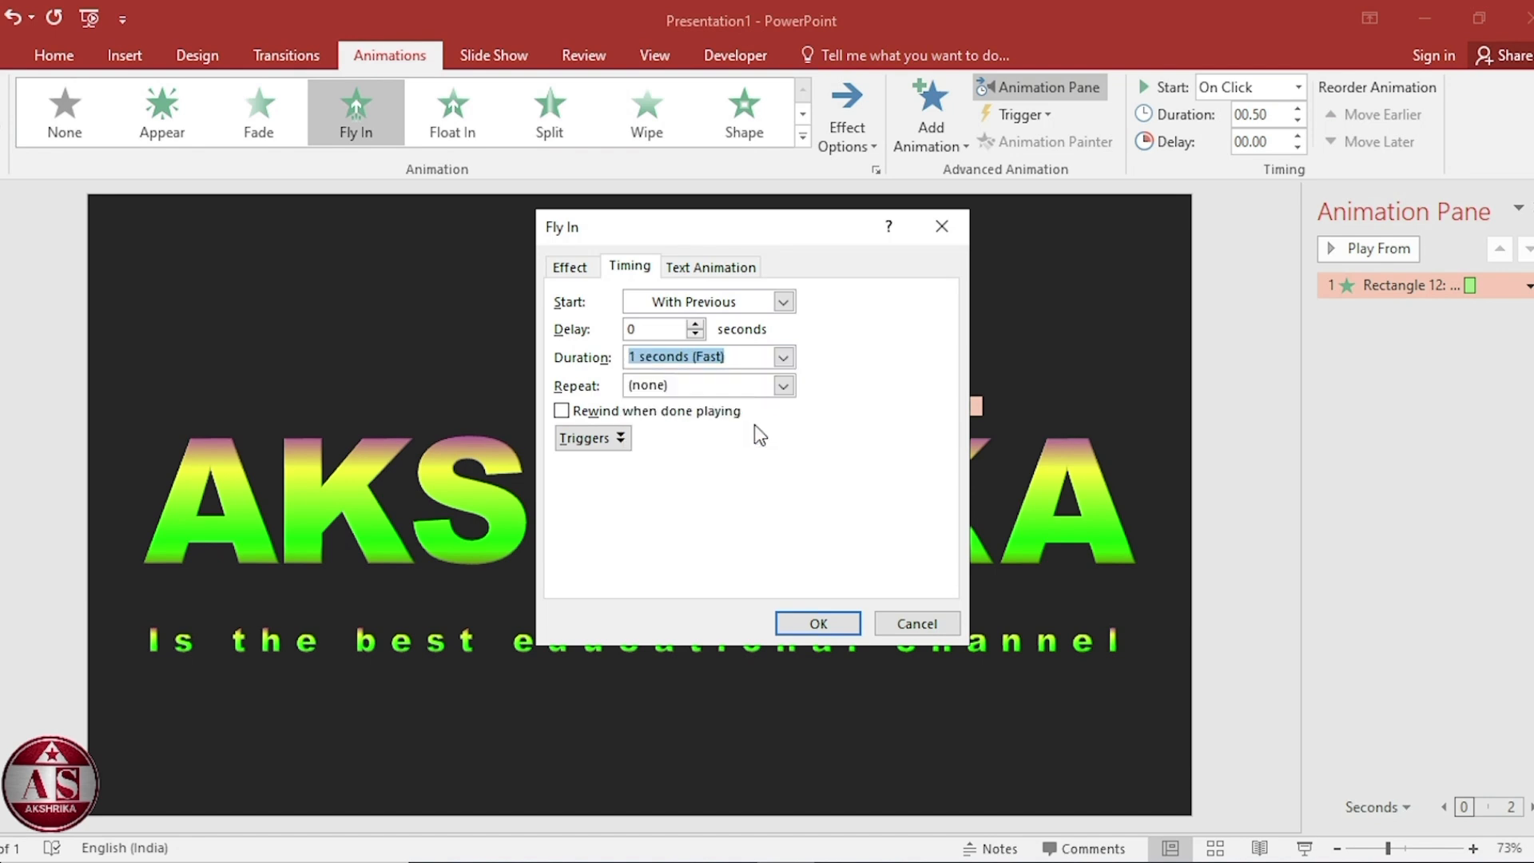
{"action": "left_click", "coordinate": [814, 625]}
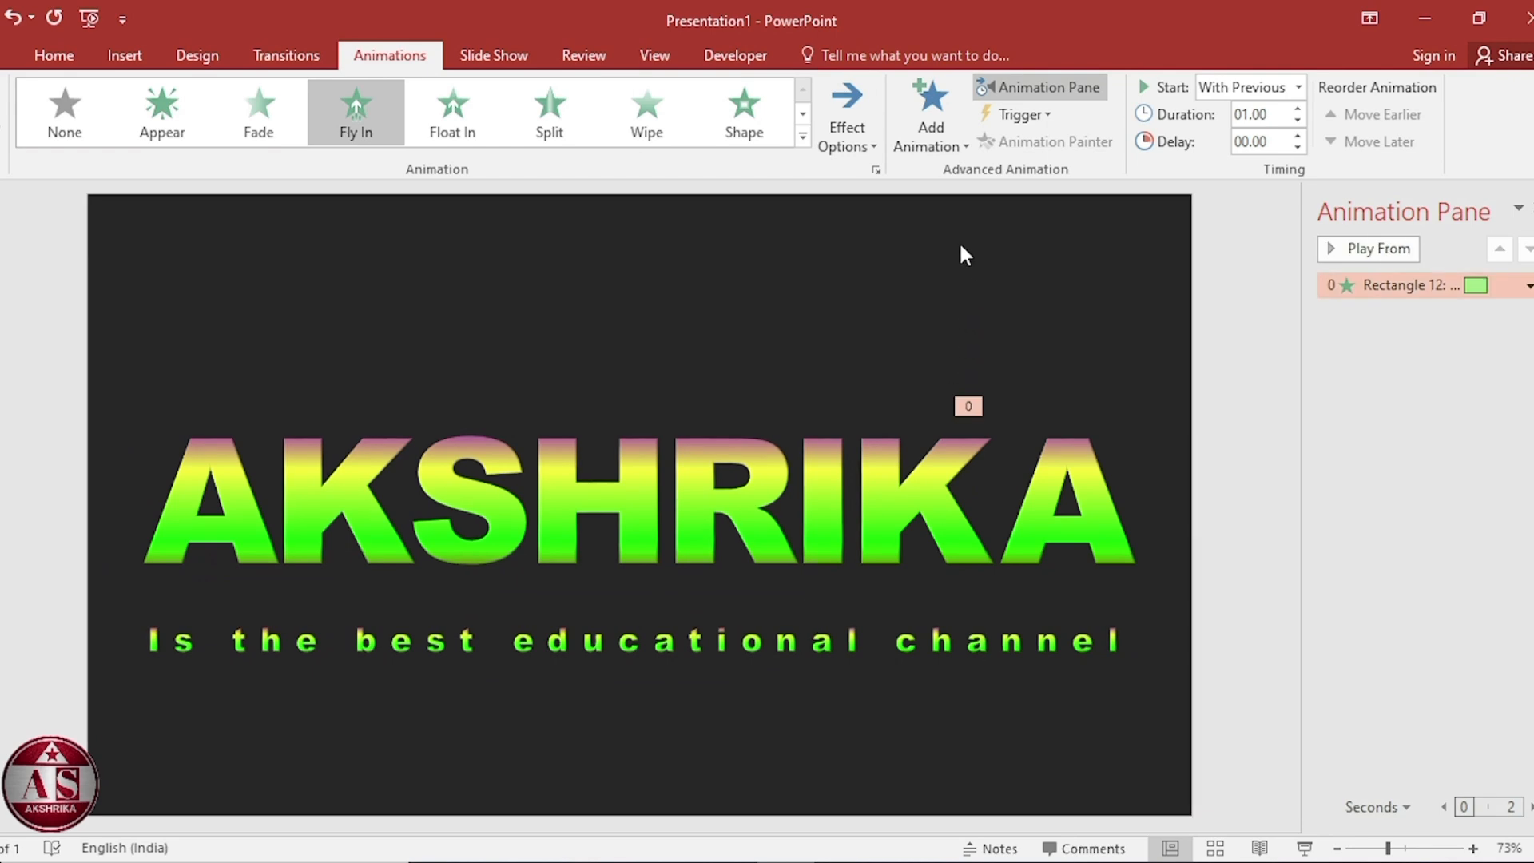
Add a Spin emphasis animation to the A, starting With Previous with a 1 seconds (Fast) duration.
{"action": "left_click", "coordinate": [946, 146]}
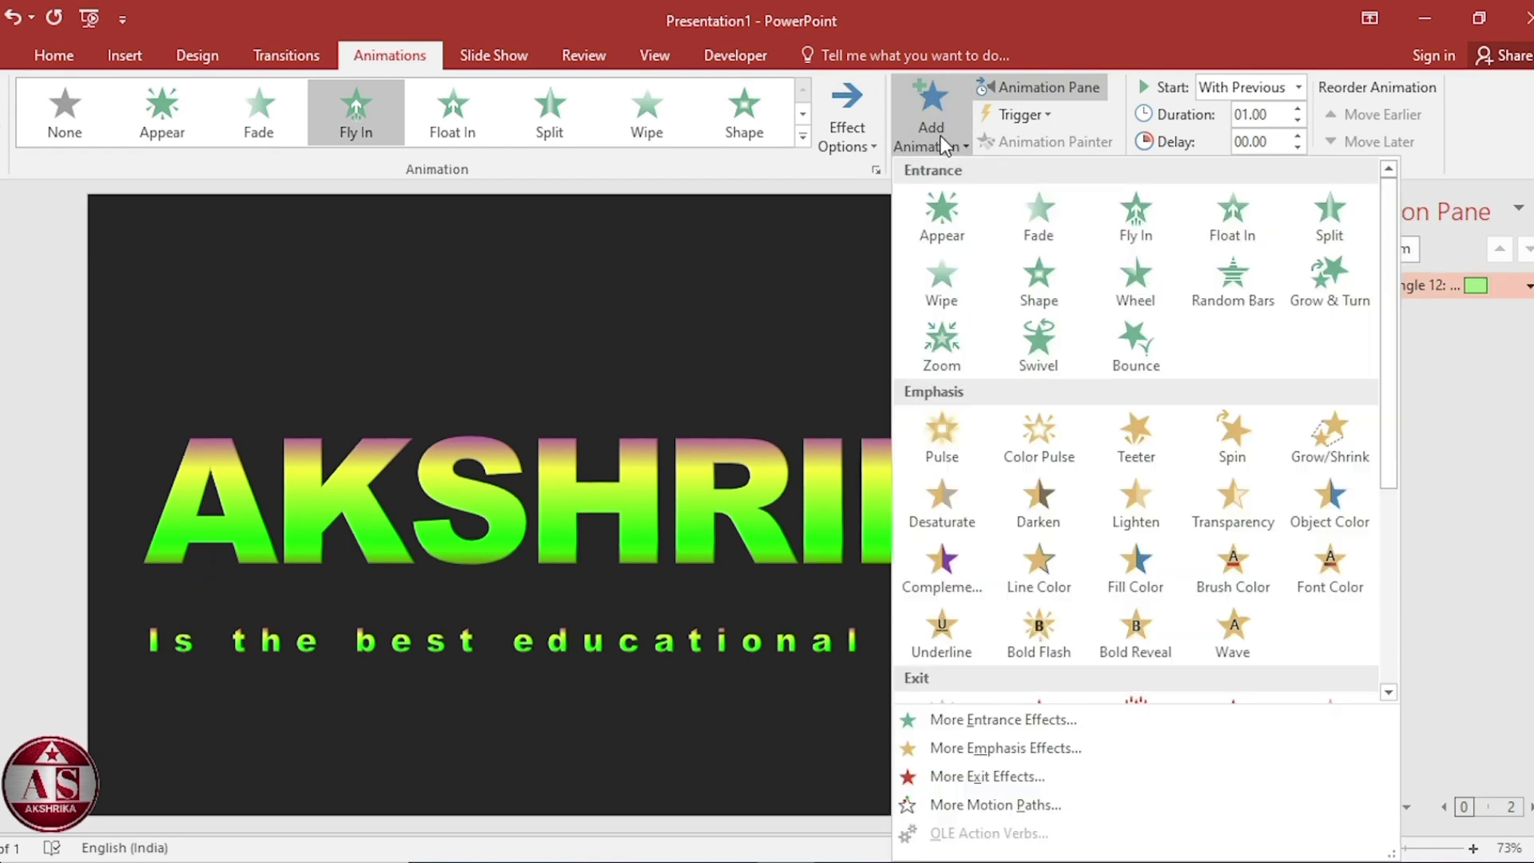
{"action": "left_click", "coordinate": [1216, 426]}
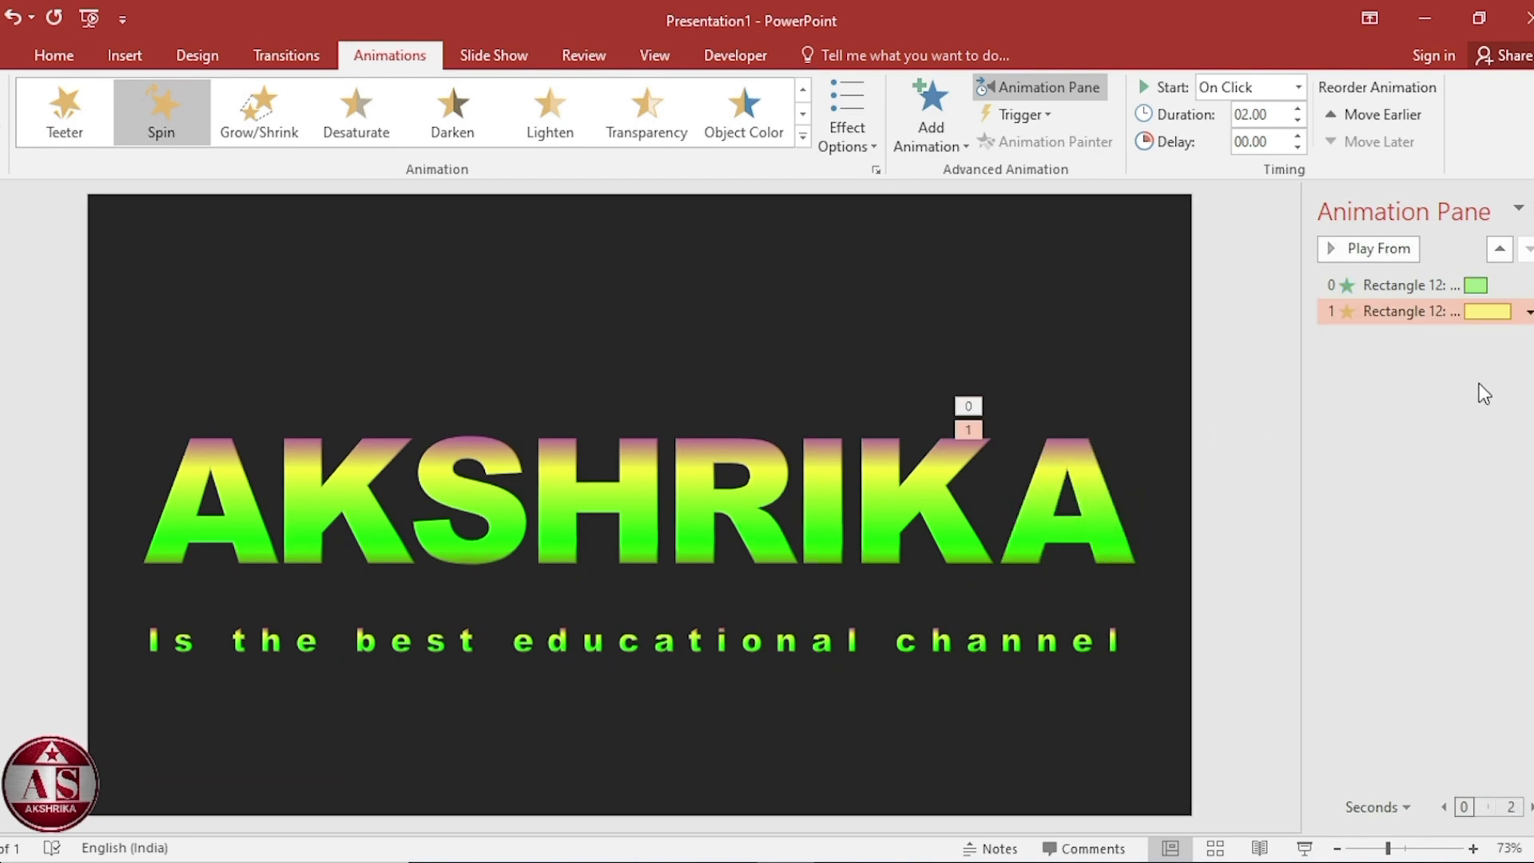
{"action": "left_click", "coordinate": [1528, 312]}
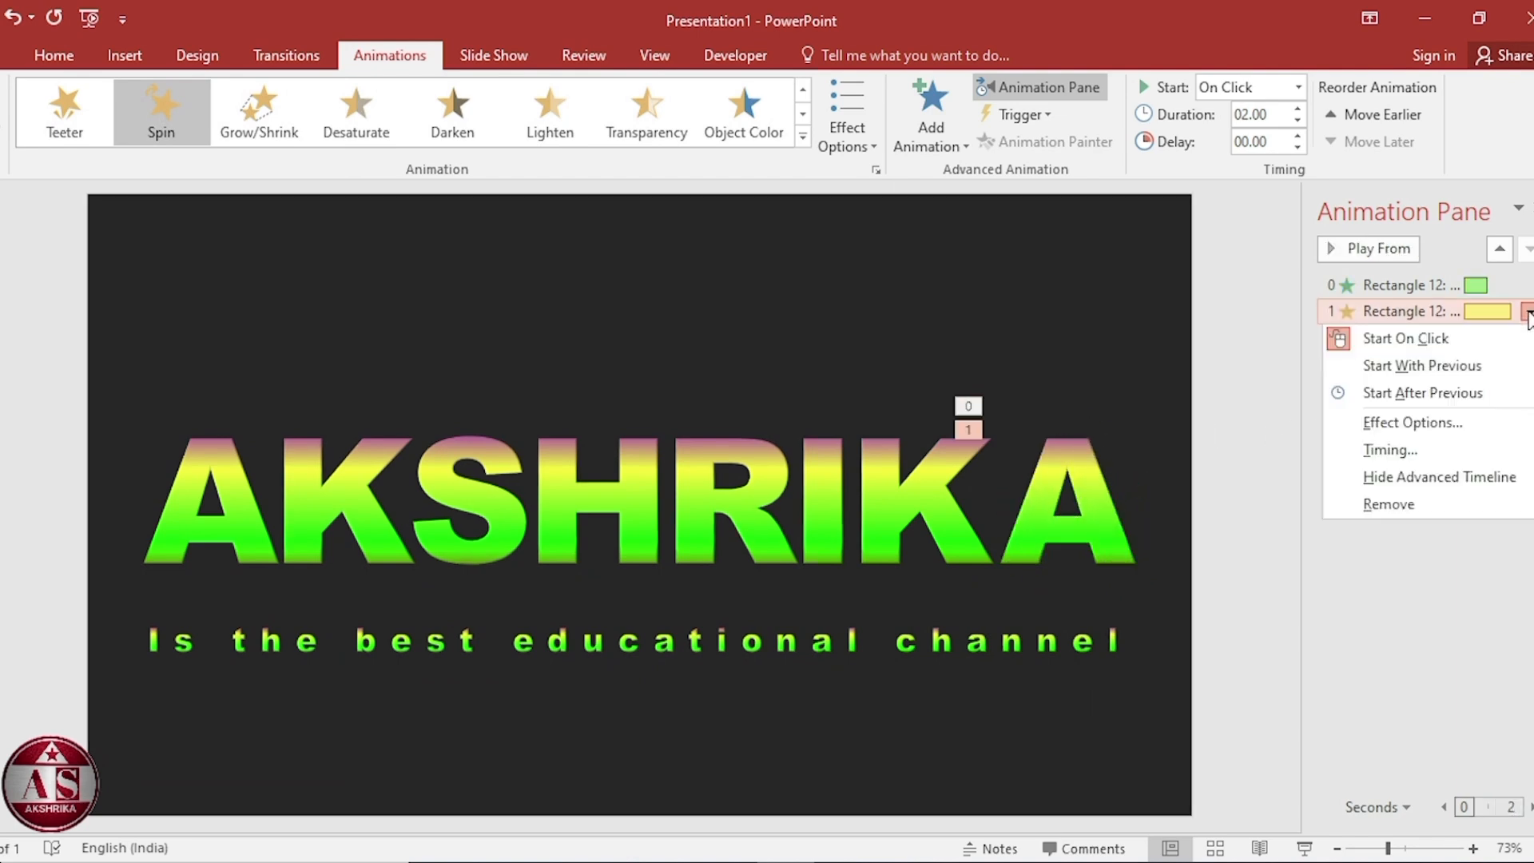
{"action": "left_click", "coordinate": [1436, 453]}
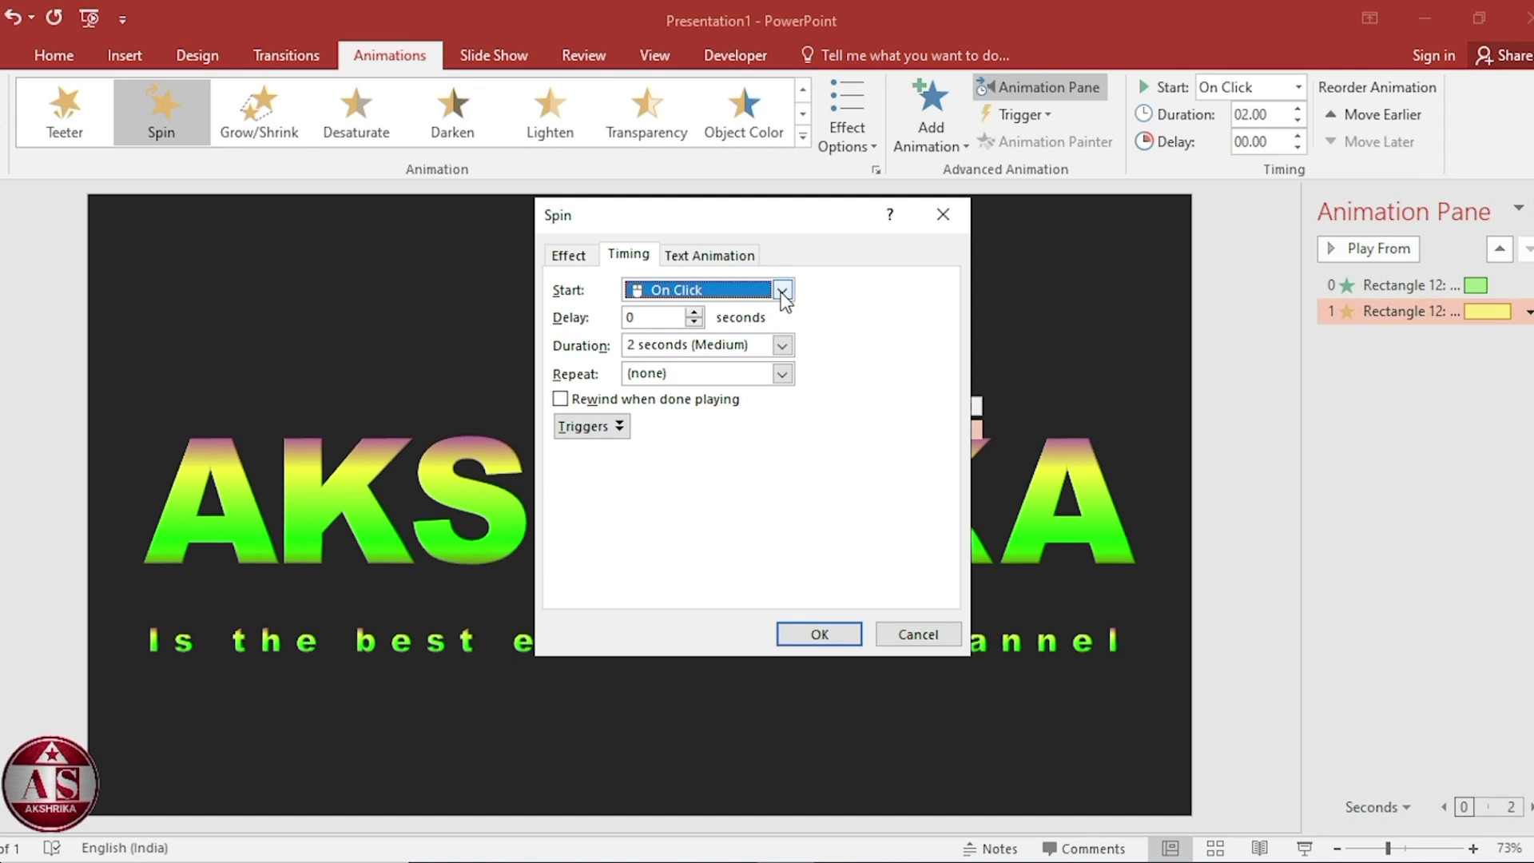
{"action": "left_click", "coordinate": [781, 290]}
{"action": "left_click", "coordinate": [760, 331]}
{"action": "left_click", "coordinate": [782, 345]}
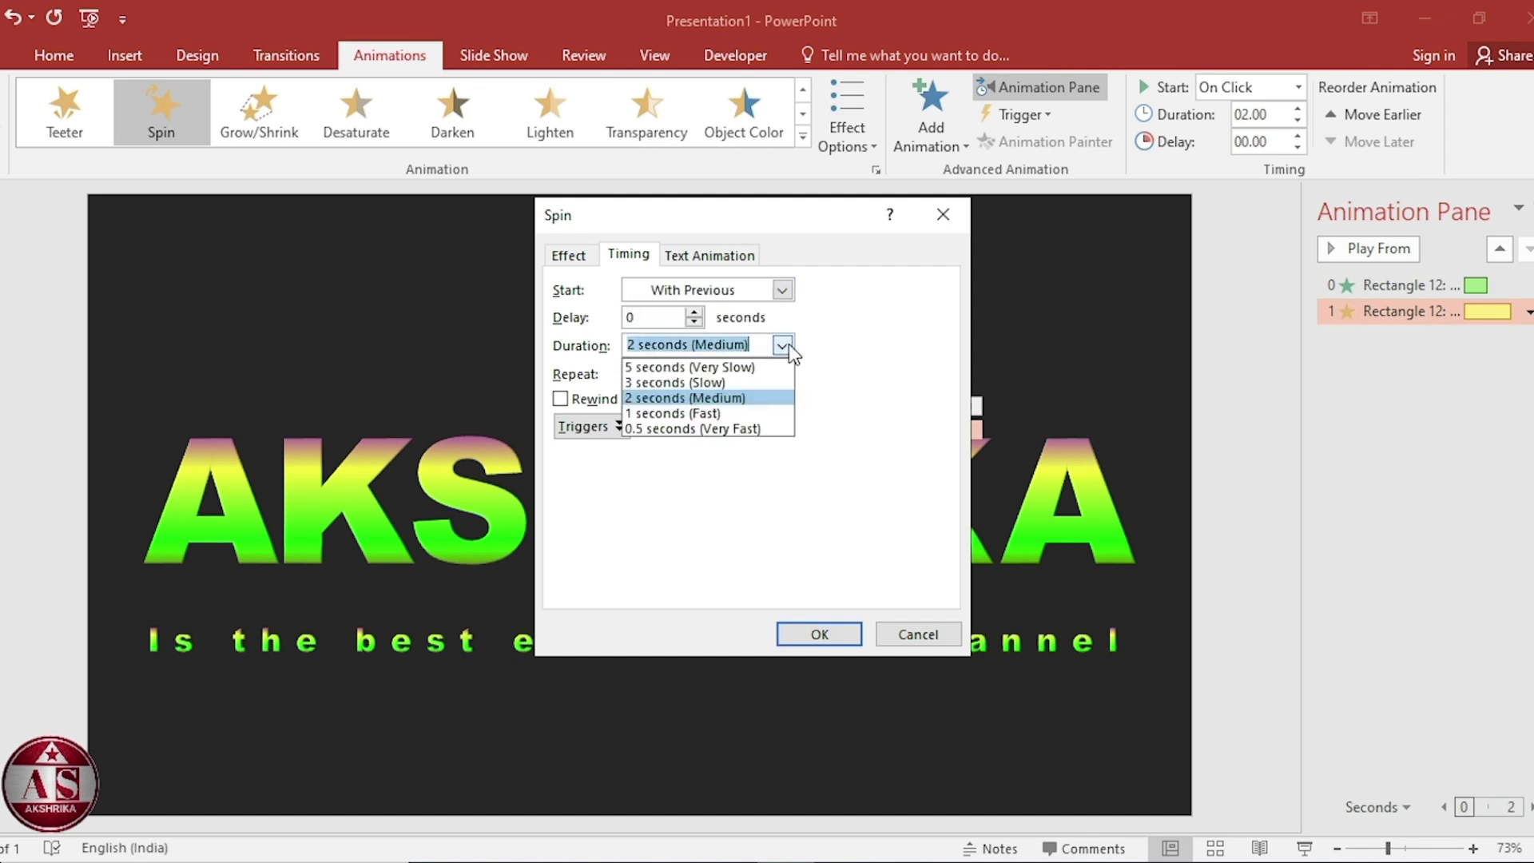
{"action": "left_click", "coordinate": [756, 414]}
{"action": "left_click", "coordinate": [810, 636]}
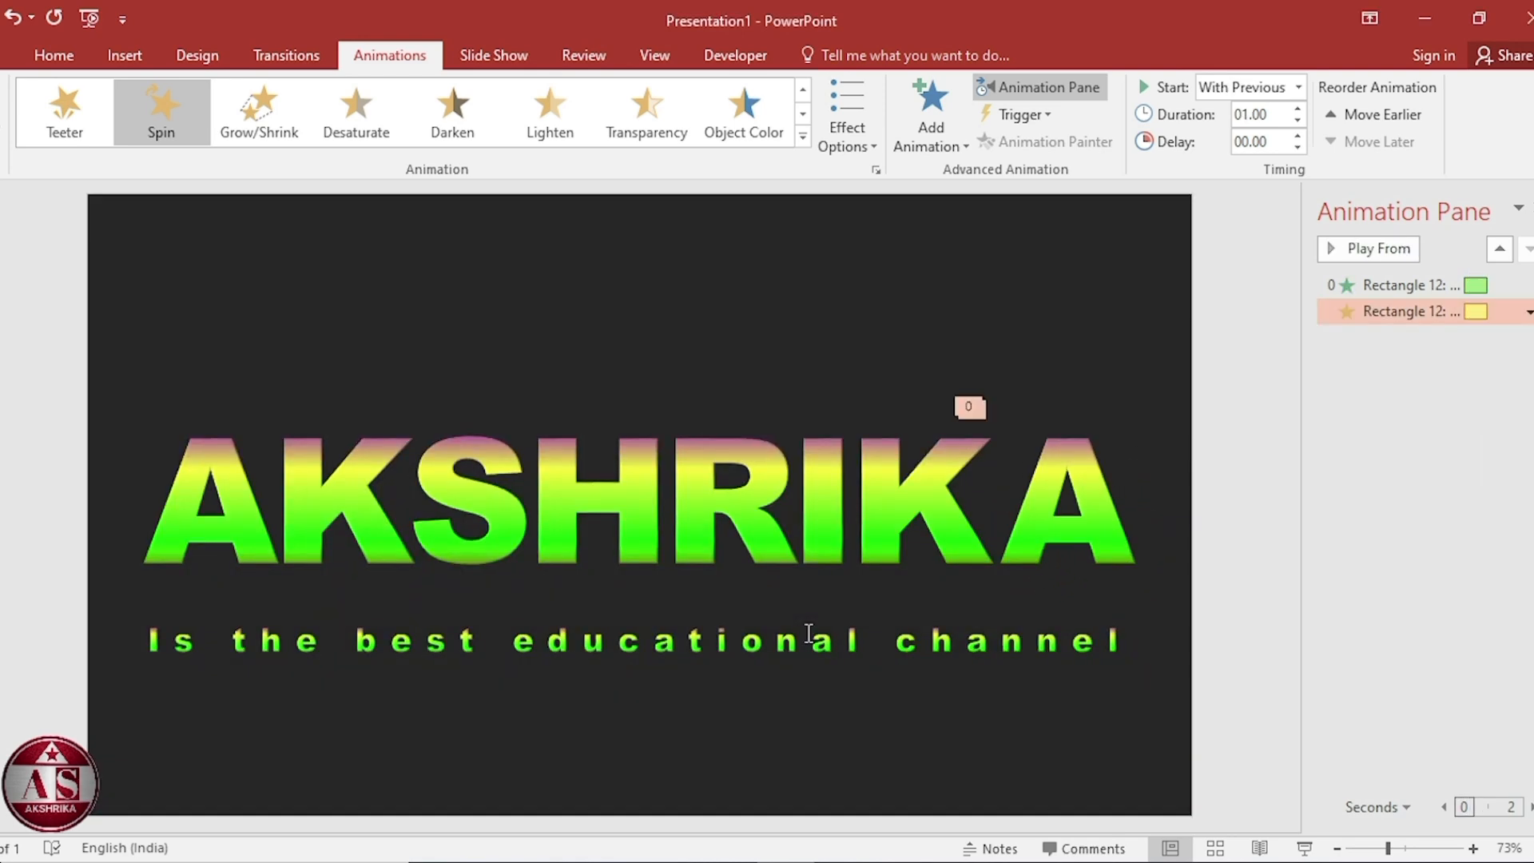
Copy the A's animations onto the letter K with the Animation Painter.
{"action": "left_click", "coordinate": [1091, 486]}
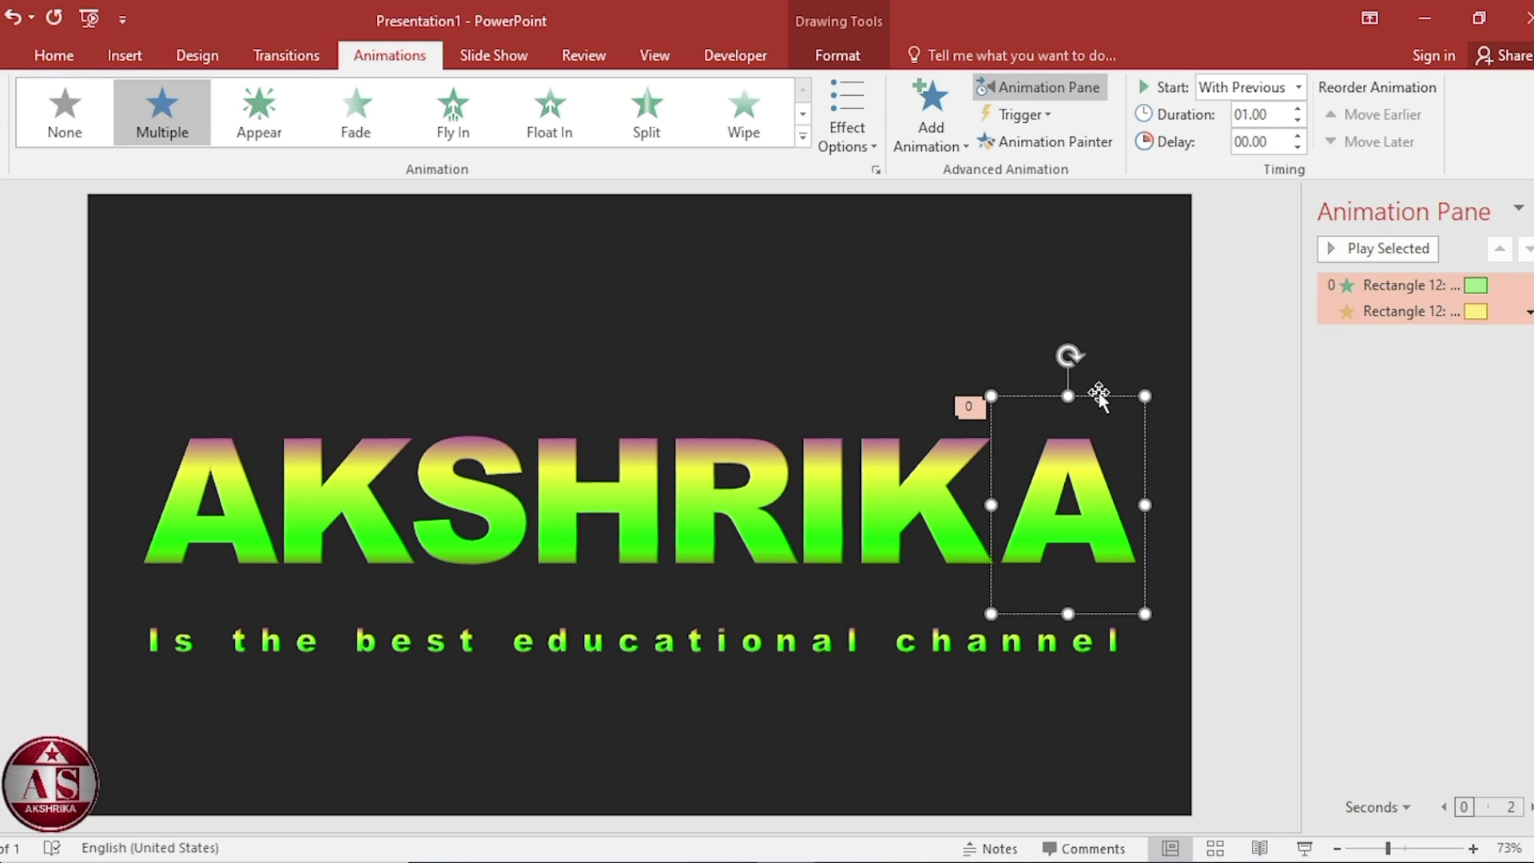
{"action": "left_click", "coordinate": [1100, 396]}
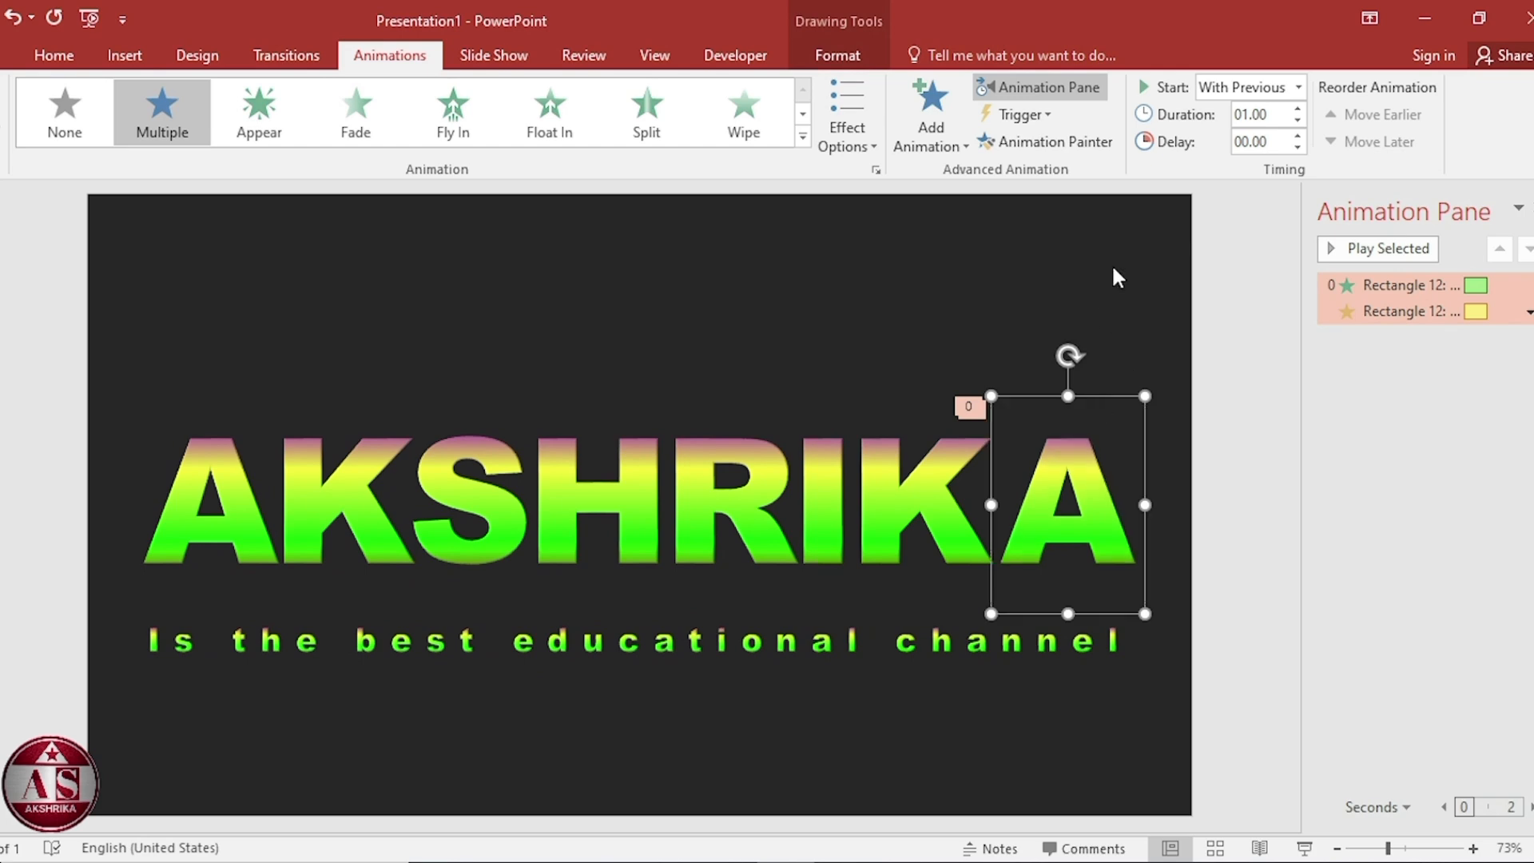
{"action": "left_click", "coordinate": [1088, 142]}
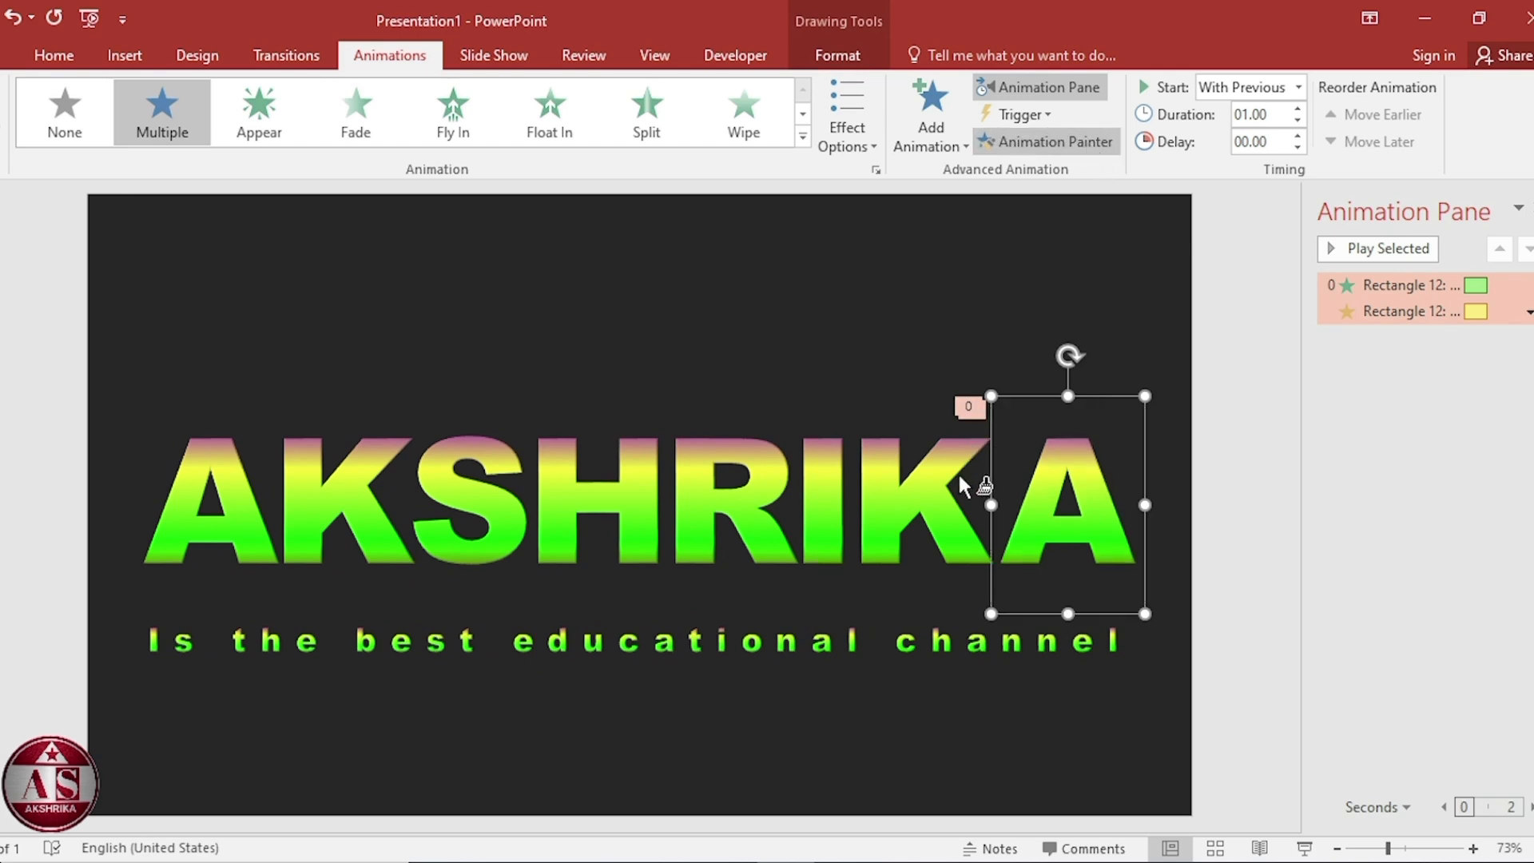
{"action": "left_click", "coordinate": [932, 476]}
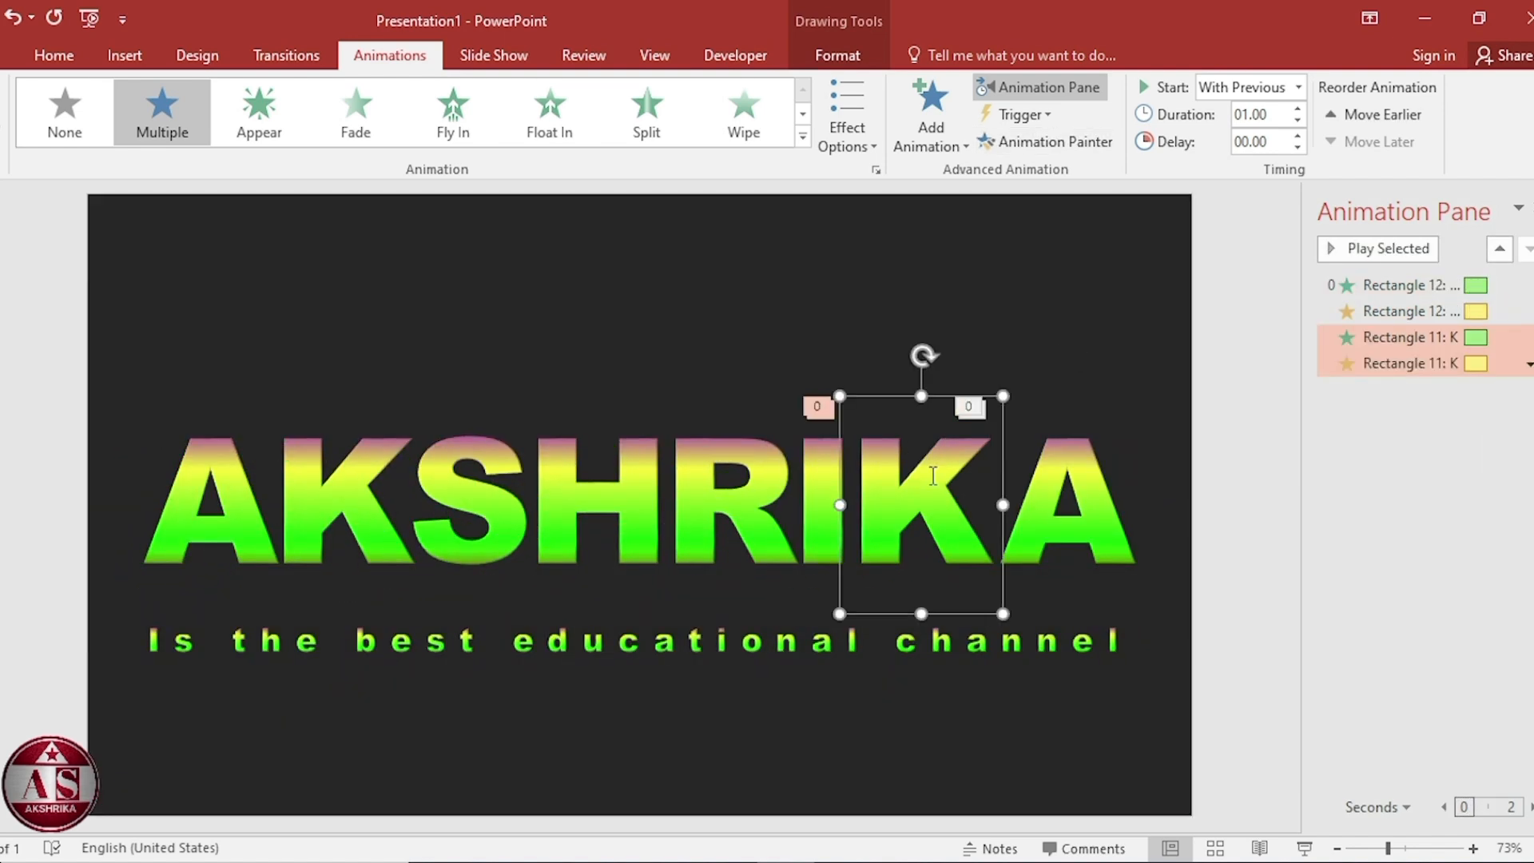
Set the K's animation delay to 0.10 seconds.
{"action": "left_click", "coordinate": [1256, 142]}
{"action": "type", "text": "0.10"}
{"action": "key", "text": "Return"}
Paint the K's animations onto the letter I and set its delay to 0.20 seconds.
{"action": "left_click", "coordinate": [1070, 150]}
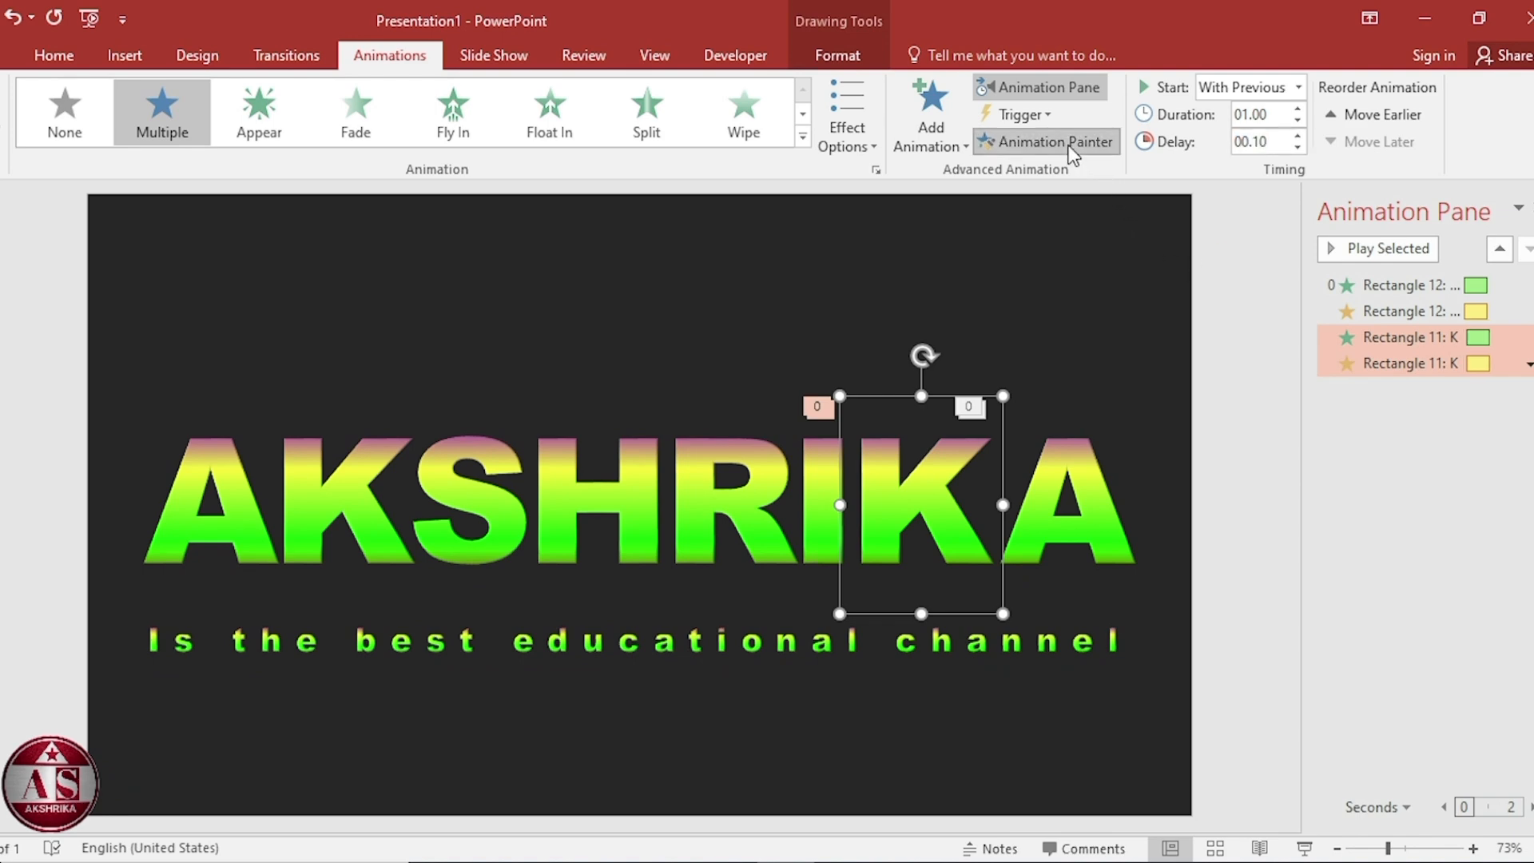
{"action": "left_click", "coordinate": [828, 476]}
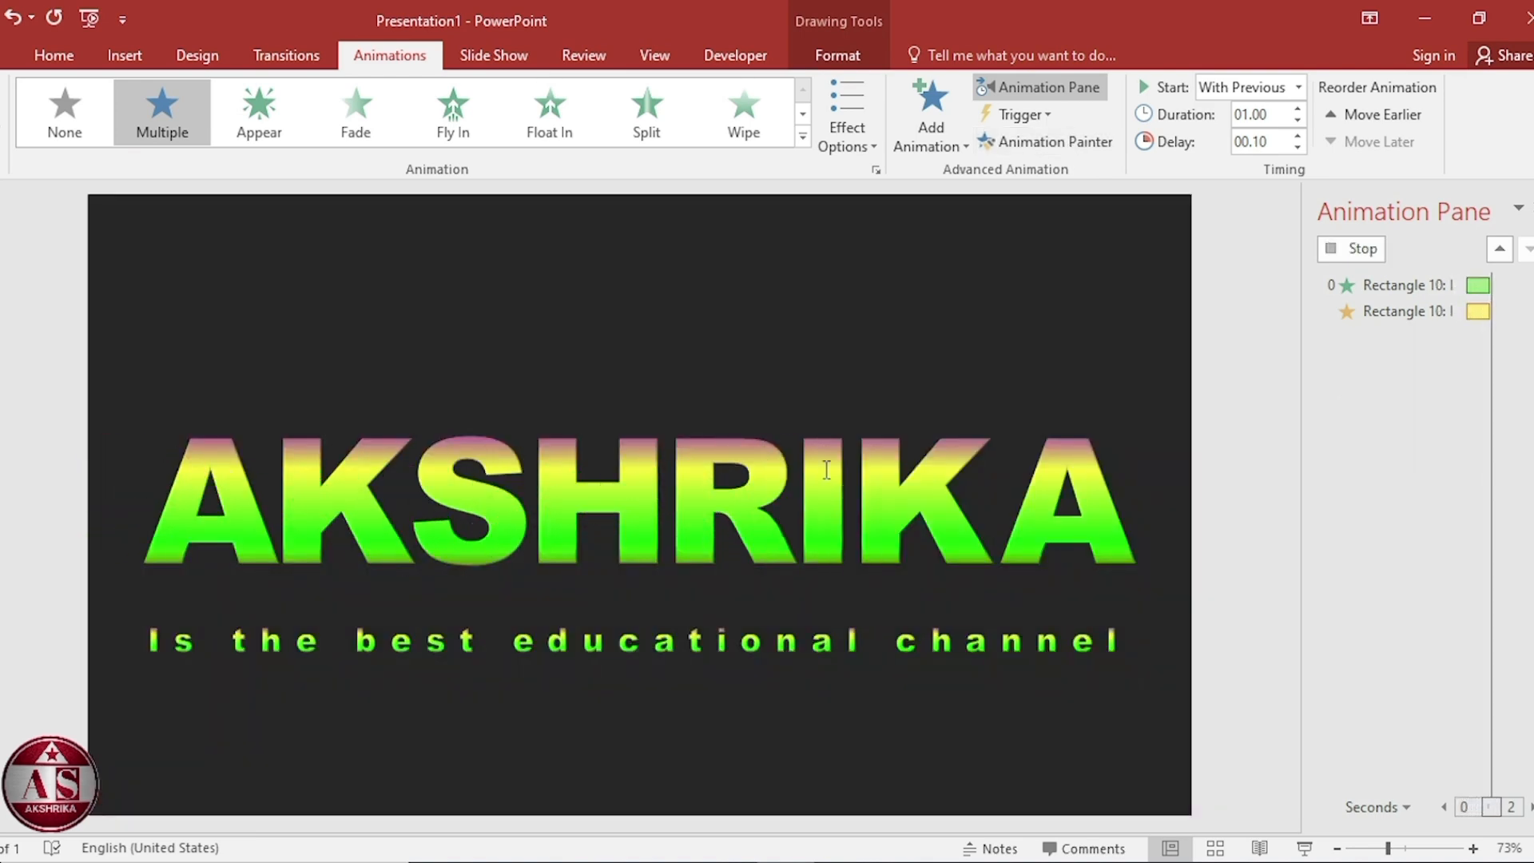
{"action": "double_click", "coordinate": [1265, 141]}
{"action": "type", "text": "0"}
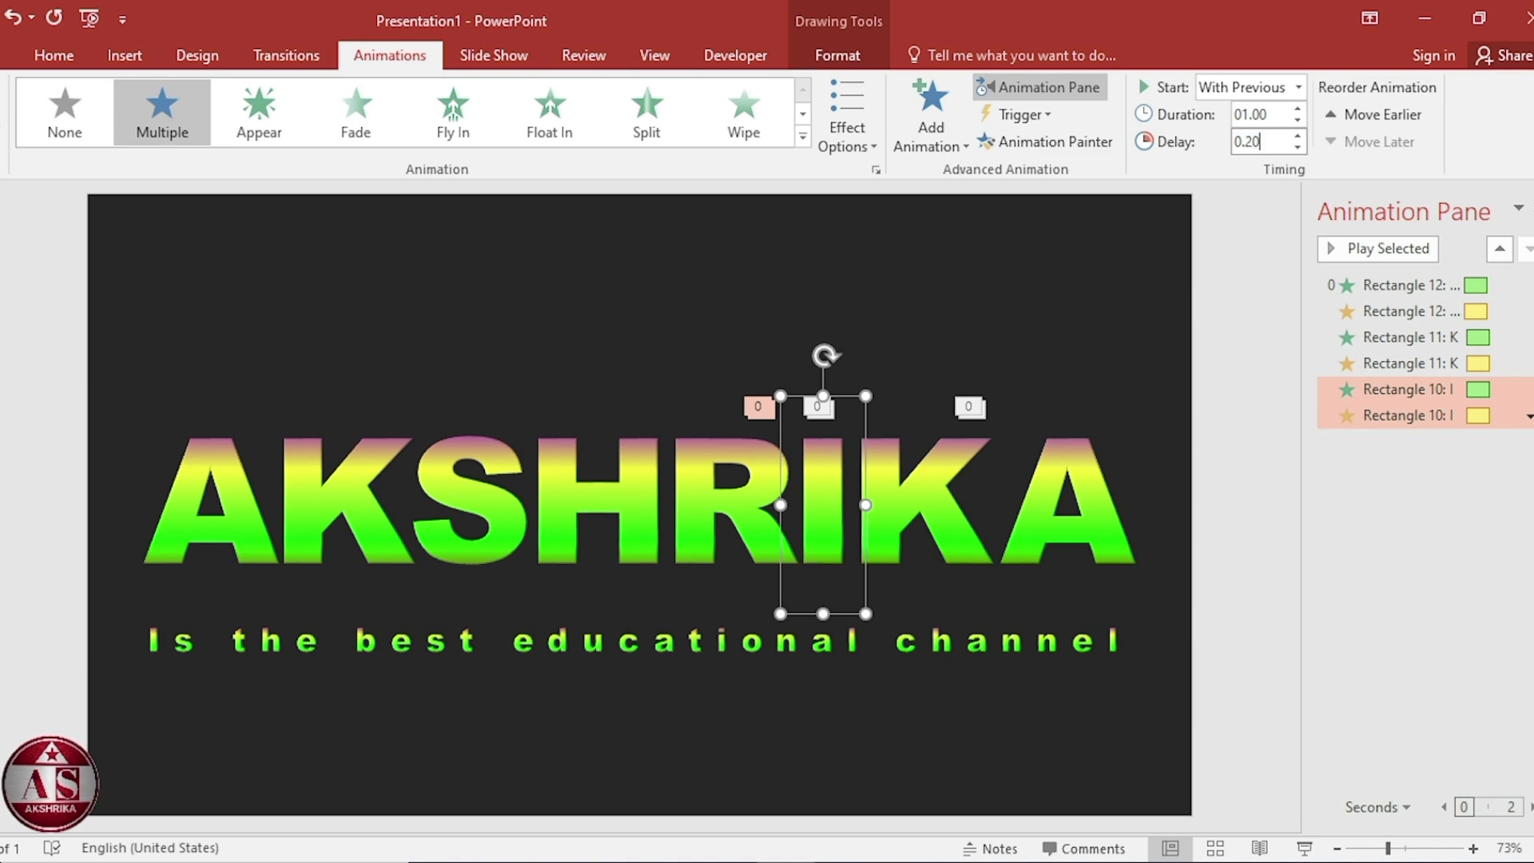
{"action": "key", "text": "Return"}
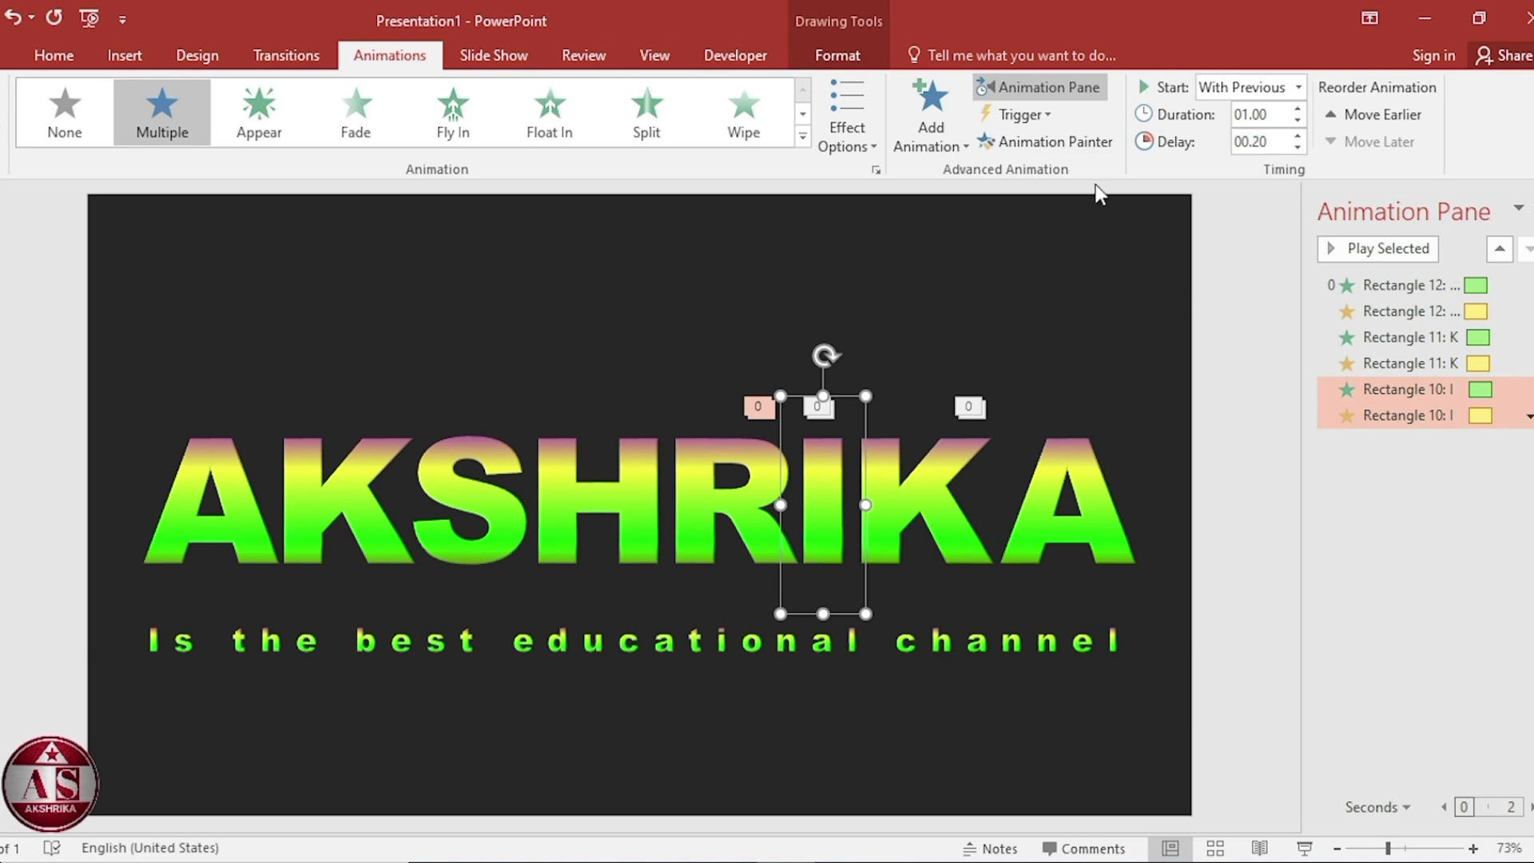
Copy the I's animations onto the letter R with the Animation Painter.
{"action": "left_click", "coordinate": [1054, 144]}
{"action": "left_click", "coordinate": [727, 470]}
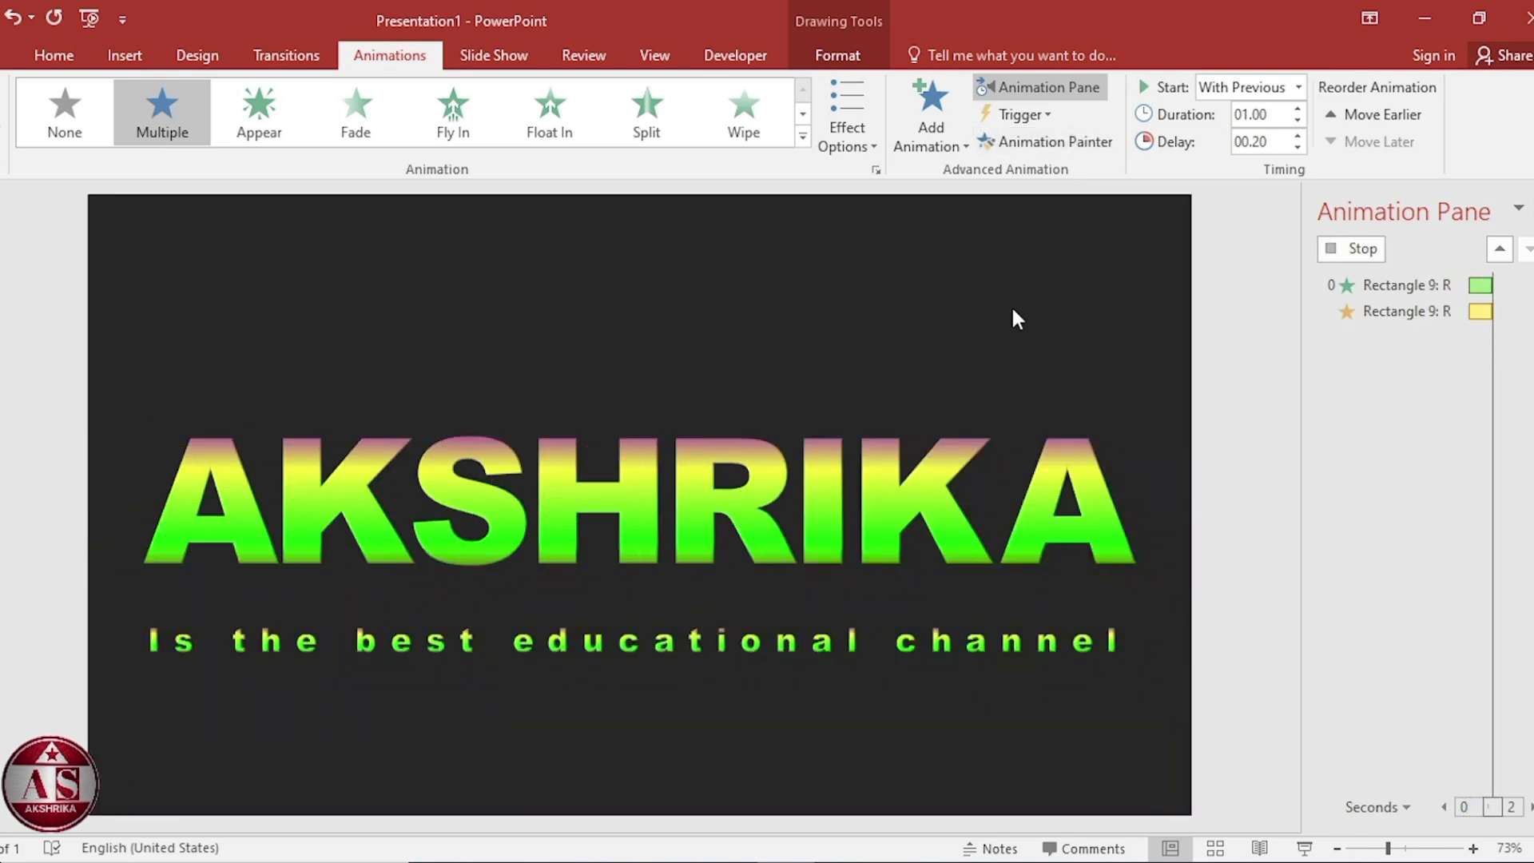
Set the R's animation delay to 0.30 seconds.
{"action": "left_click", "coordinate": [1254, 141]}
{"action": "type", "text": "0."}
{"action": "key", "text": "Return"}
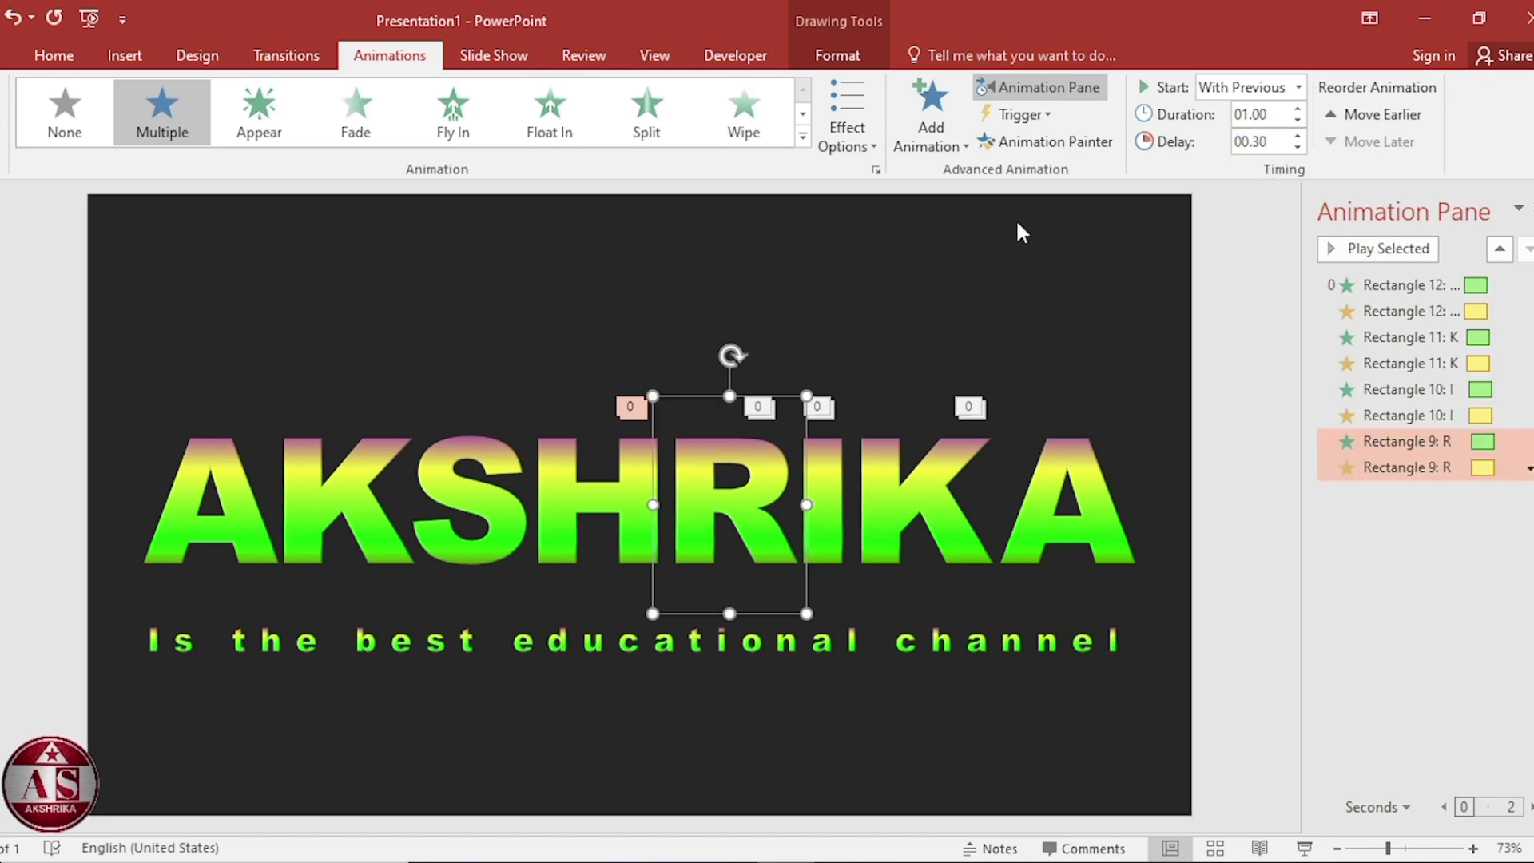
Paint the R's animations onto the letter H and set its delay to 0.40 seconds.
{"action": "left_click", "coordinate": [1044, 145]}
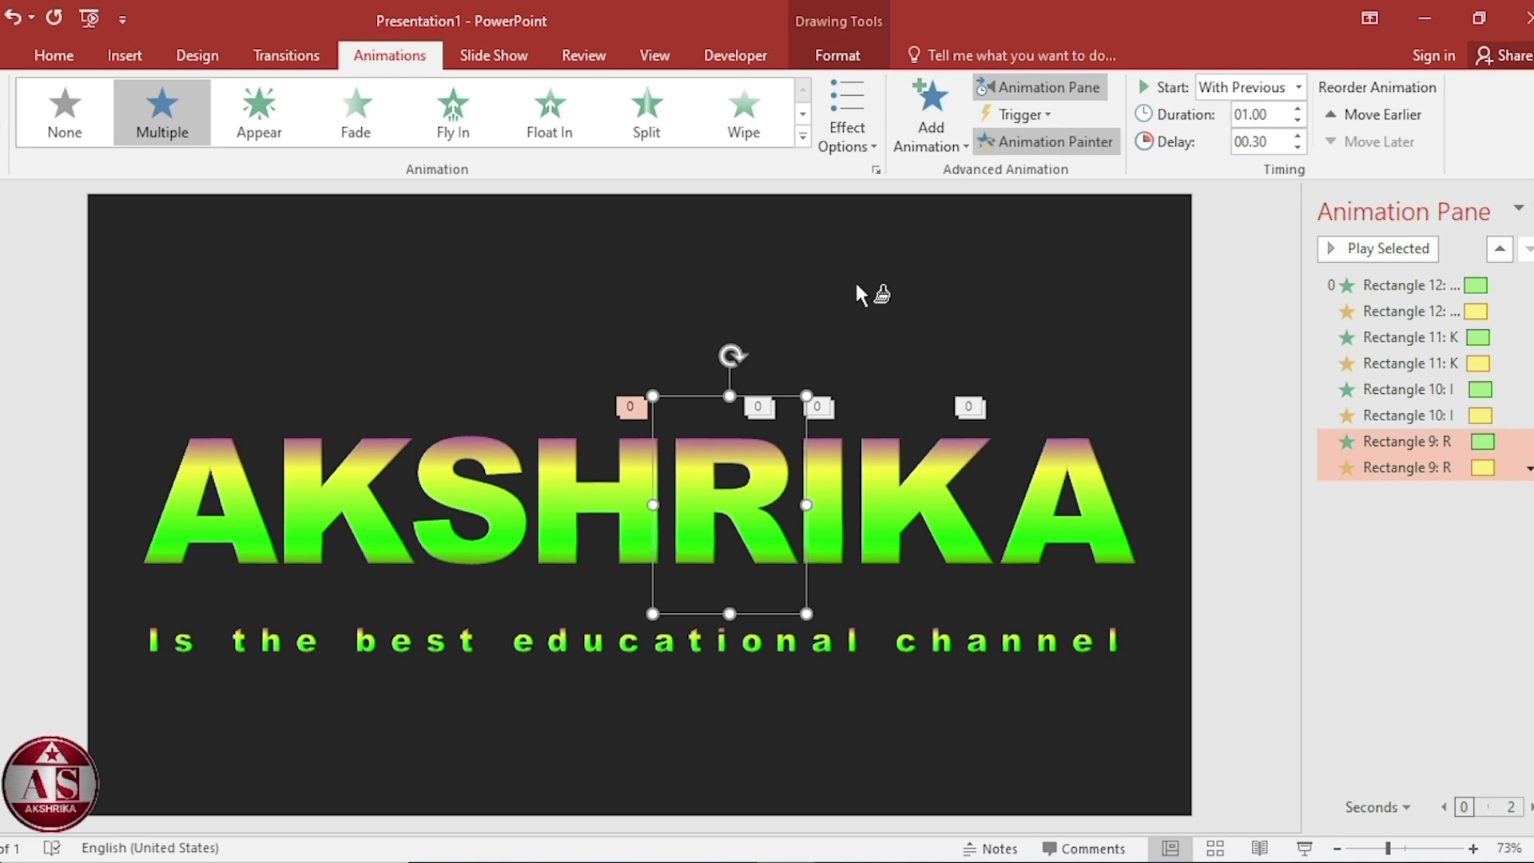
{"action": "left_click", "coordinate": [572, 495]}
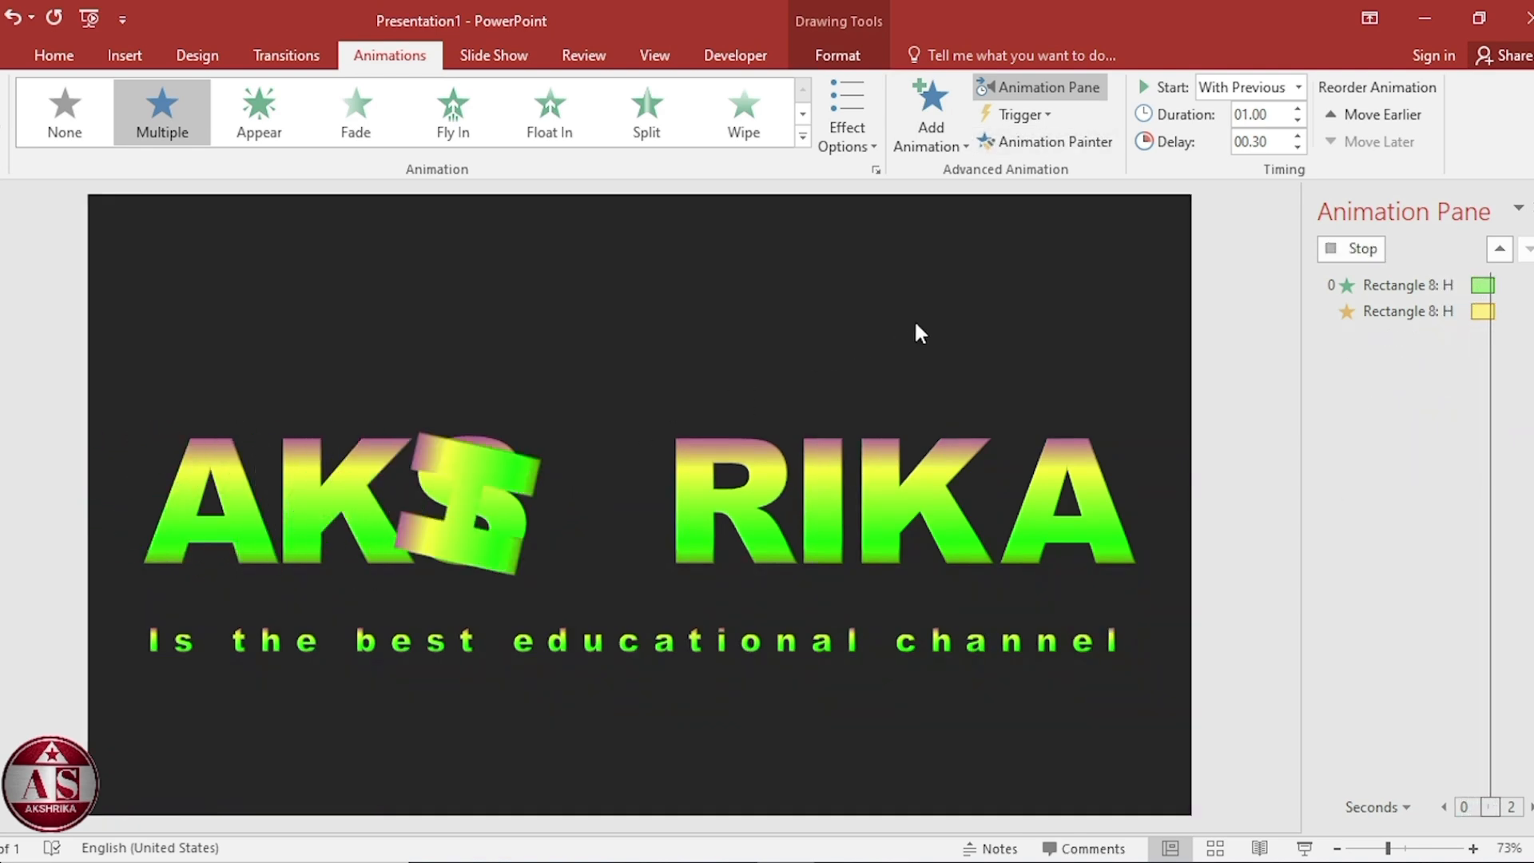
{"action": "left_click", "coordinate": [1251, 142]}
{"action": "type", "text": "0.4"}
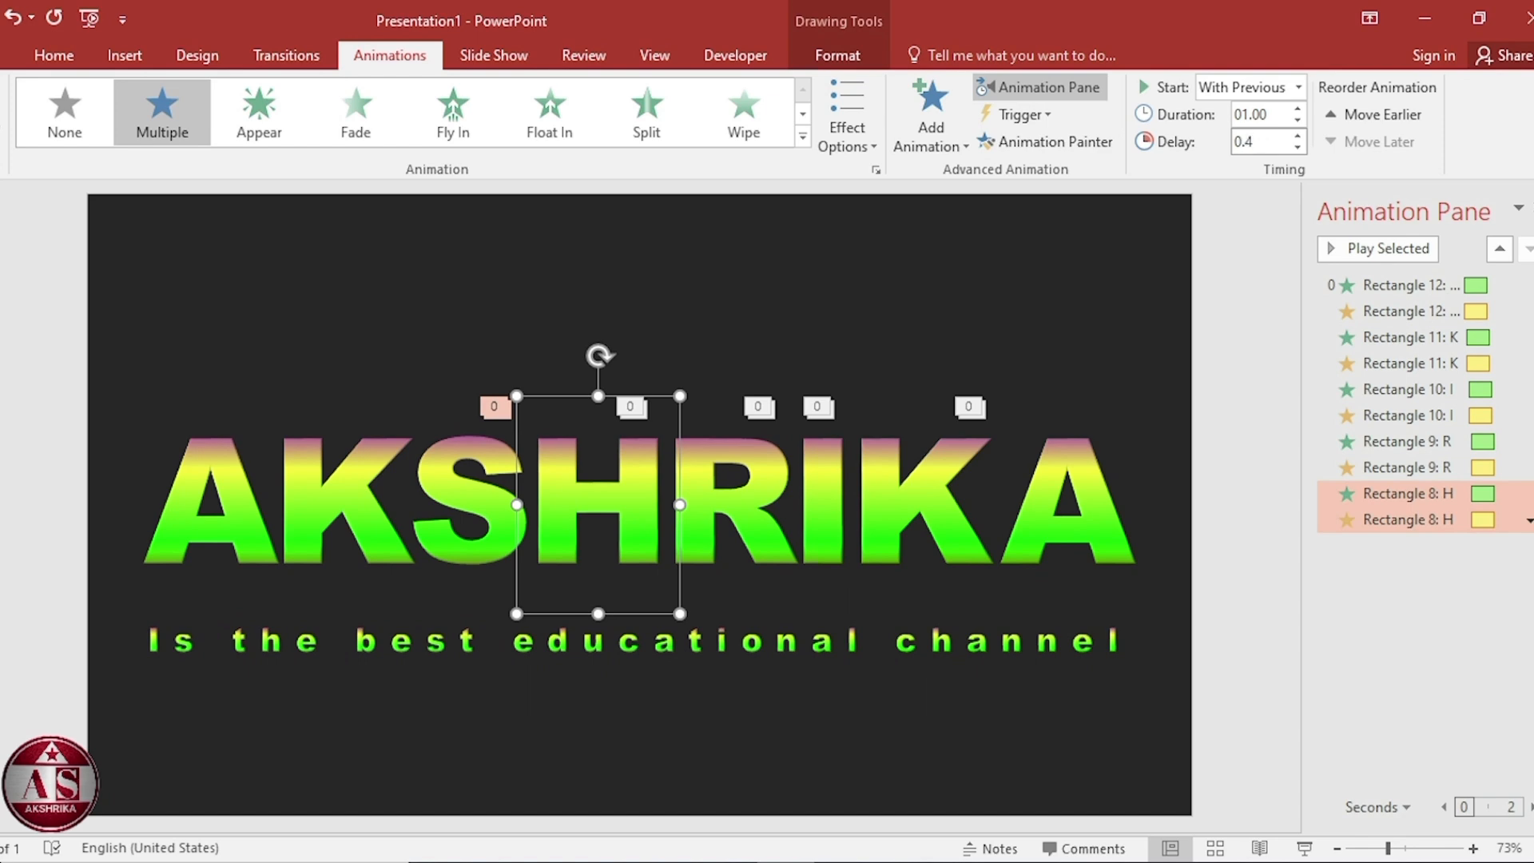
Paint the H's animations onto the letter S and set its delay to 0.50 seconds.
{"action": "left_click", "coordinate": [1071, 145]}
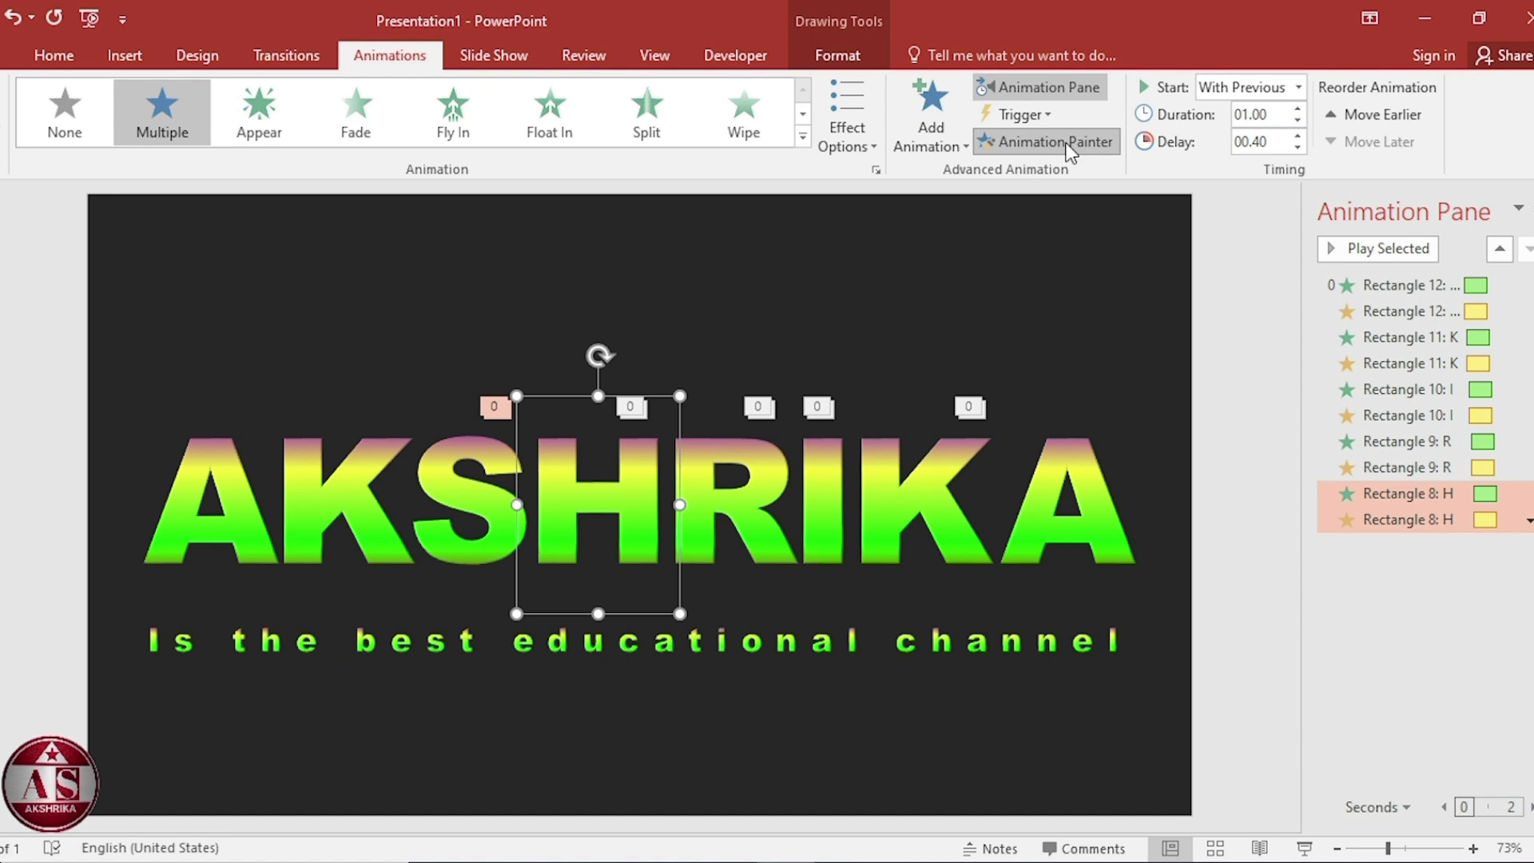
{"action": "left_click", "coordinate": [447, 462]}
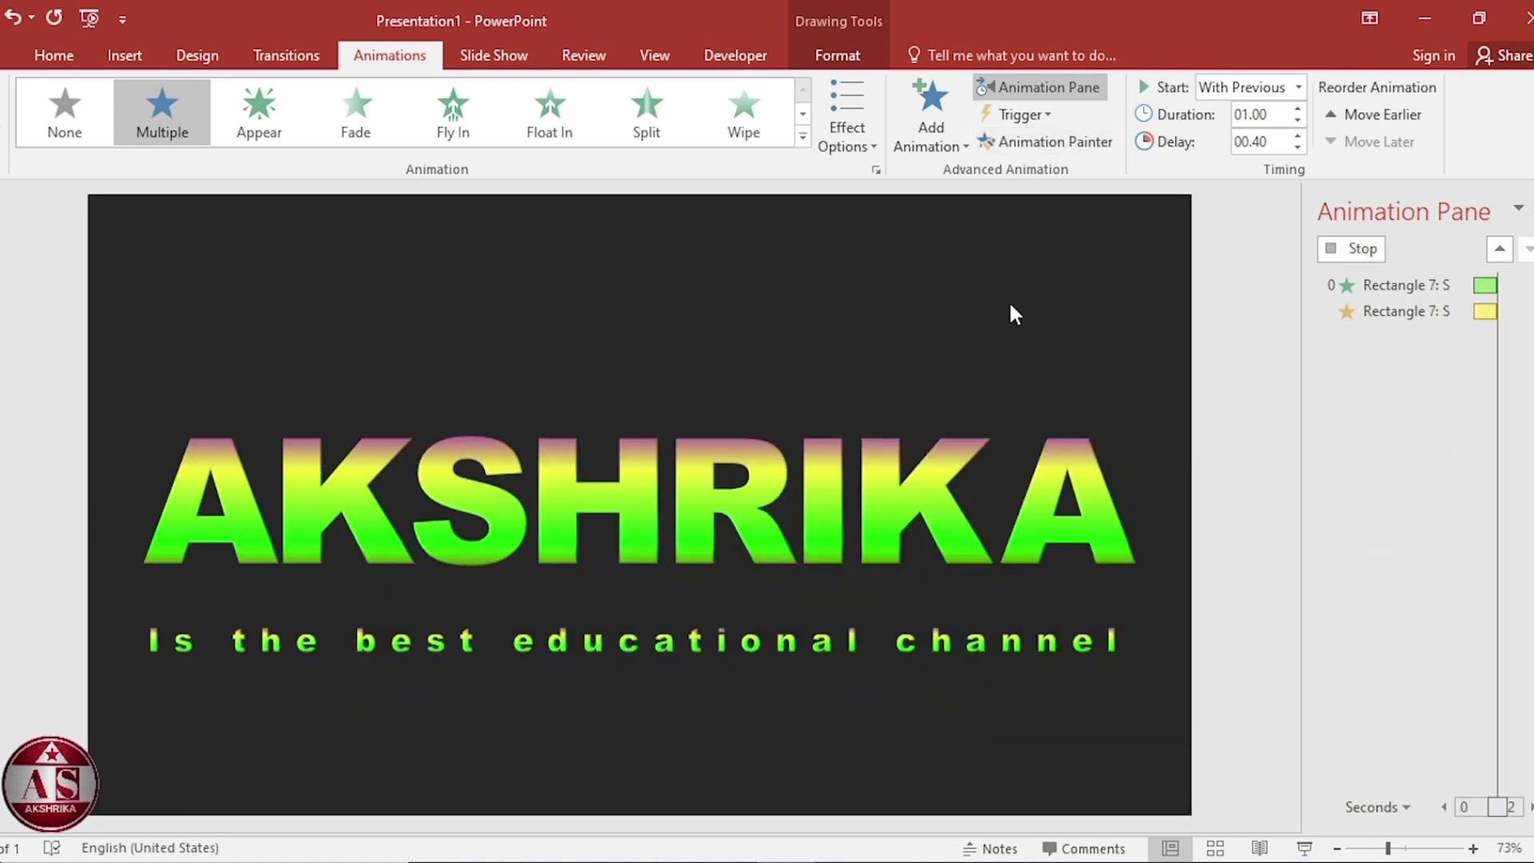
{"action": "double_click", "coordinate": [1266, 136]}
{"action": "type", "text": "0"}
{"action": "key", "text": "Return"}
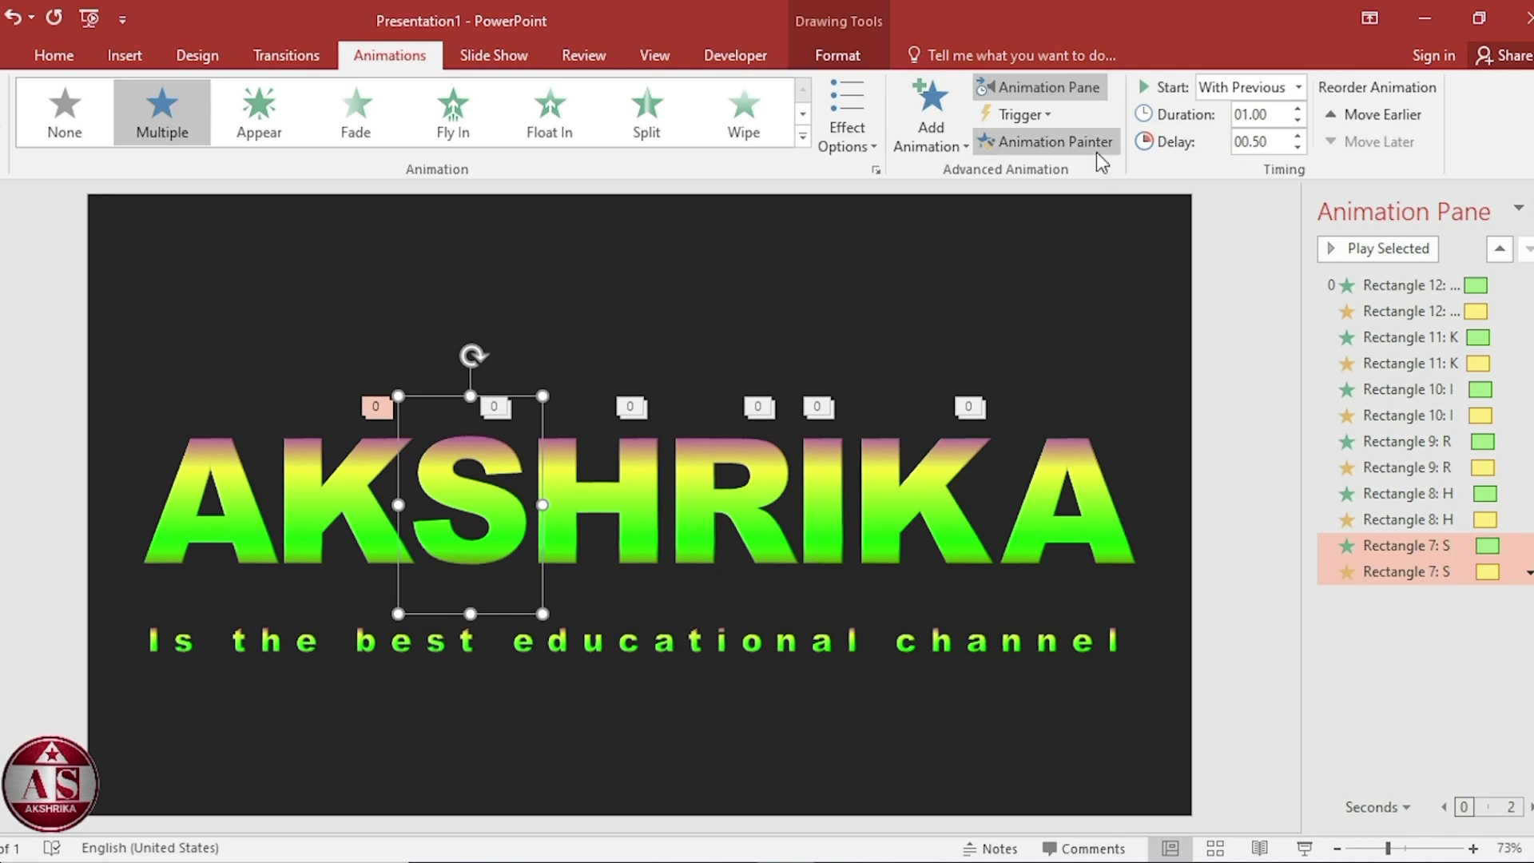
Paint the S's animations onto the first letter K and set its delay to 0.60 seconds.
{"action": "left_click", "coordinate": [1093, 152]}
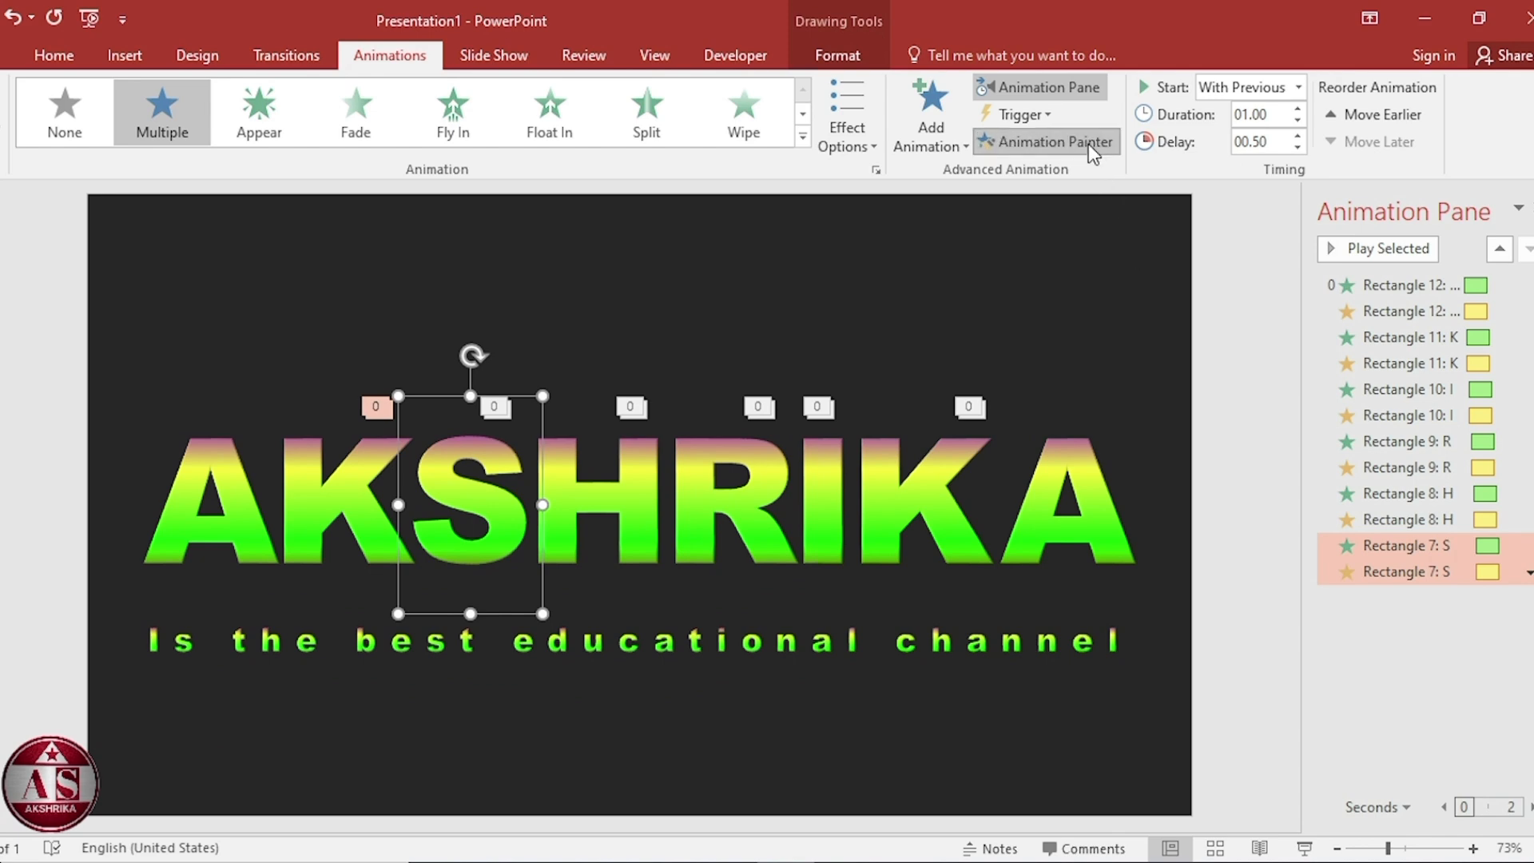
{"action": "left_click", "coordinate": [383, 480]}
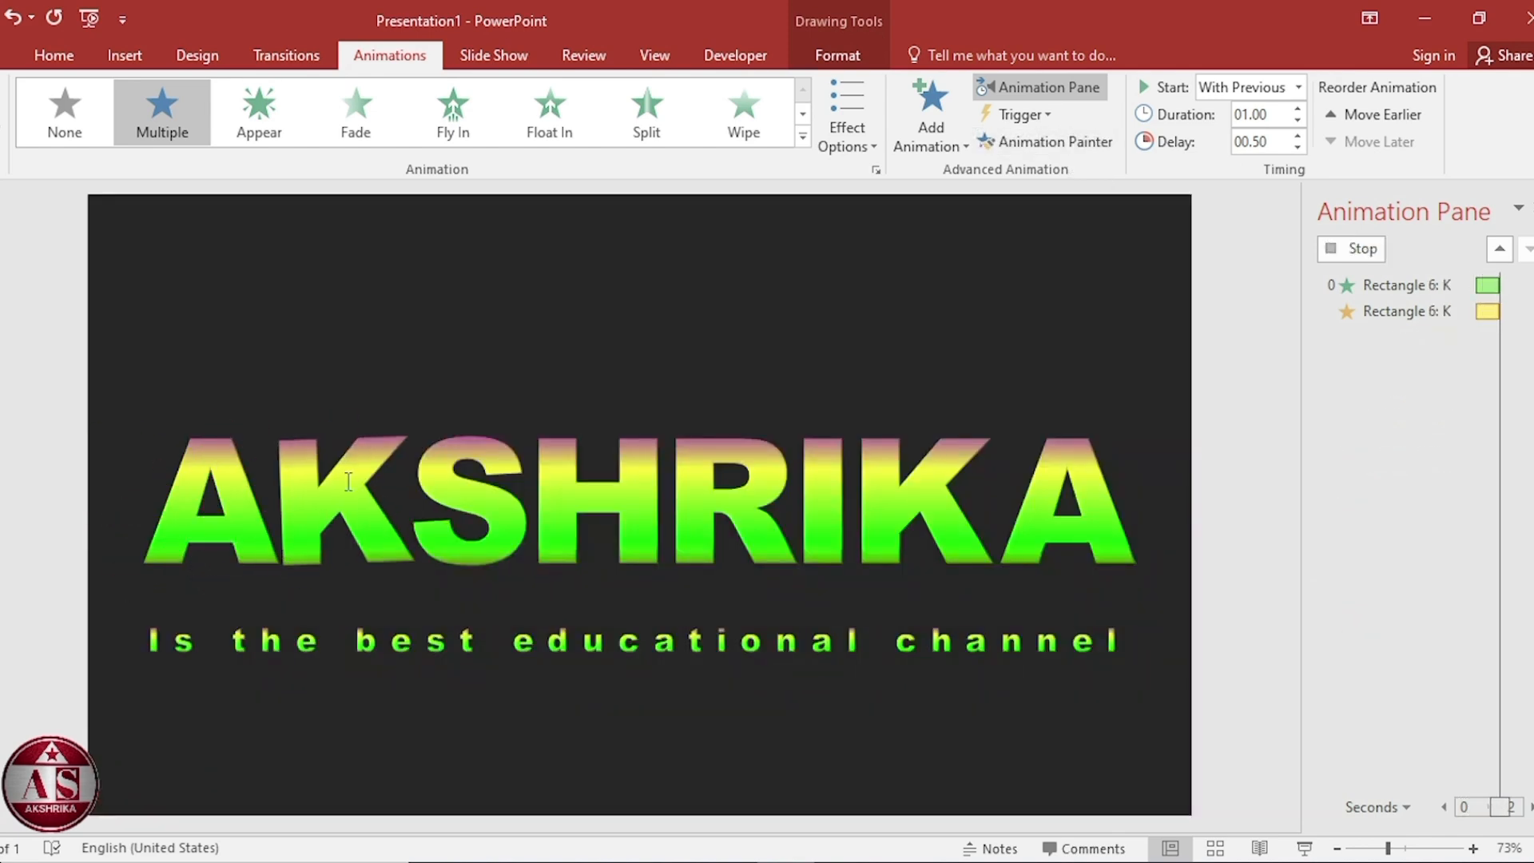
{"action": "double_click", "coordinate": [1257, 142]}
{"action": "type", "text": "0."}
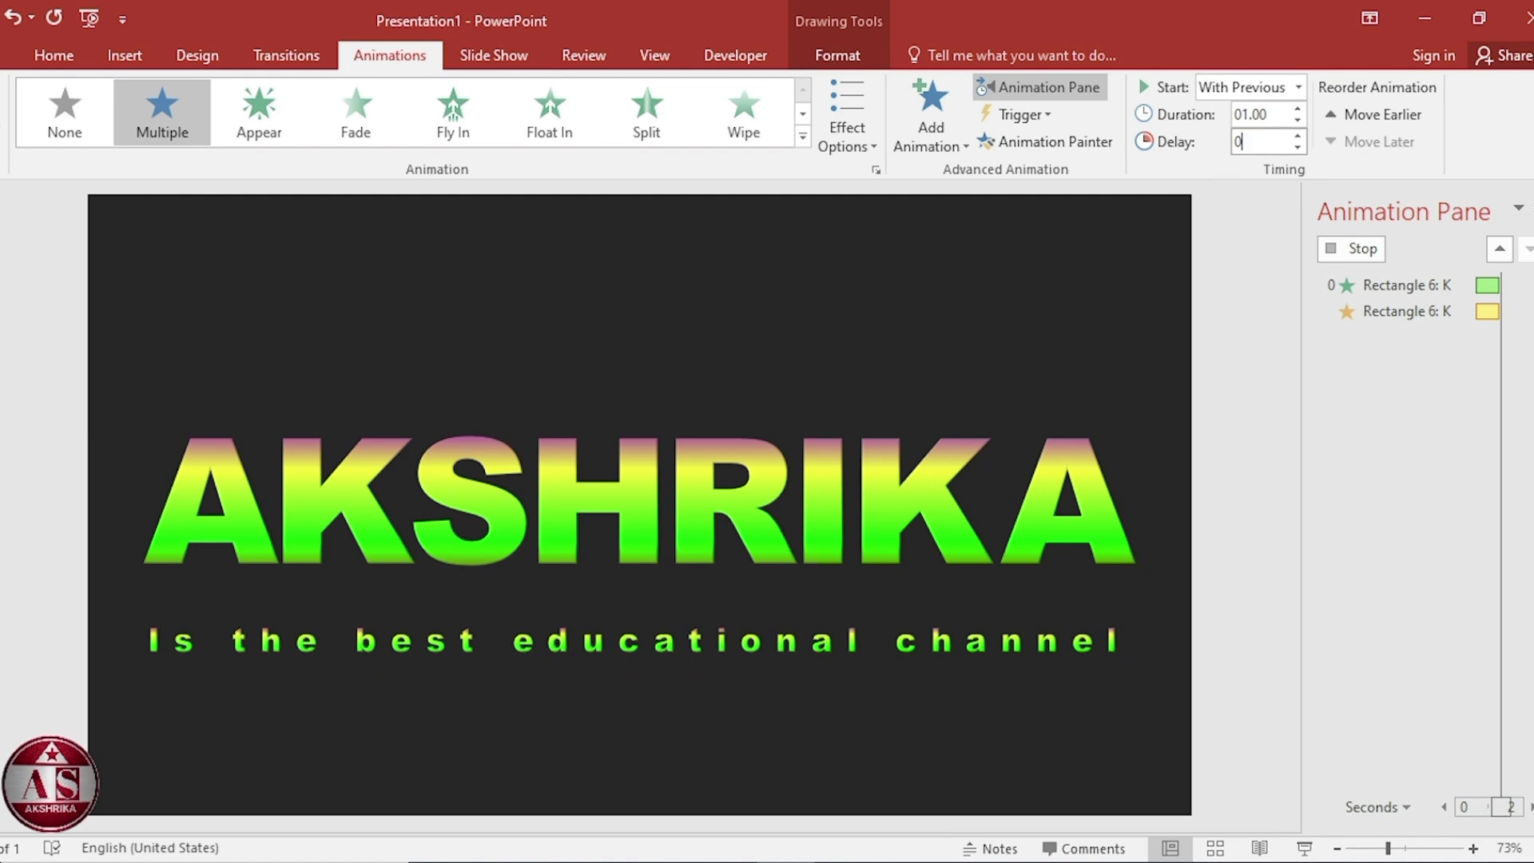
{"action": "type", "text": "60"}
{"action": "key", "text": "Return"}
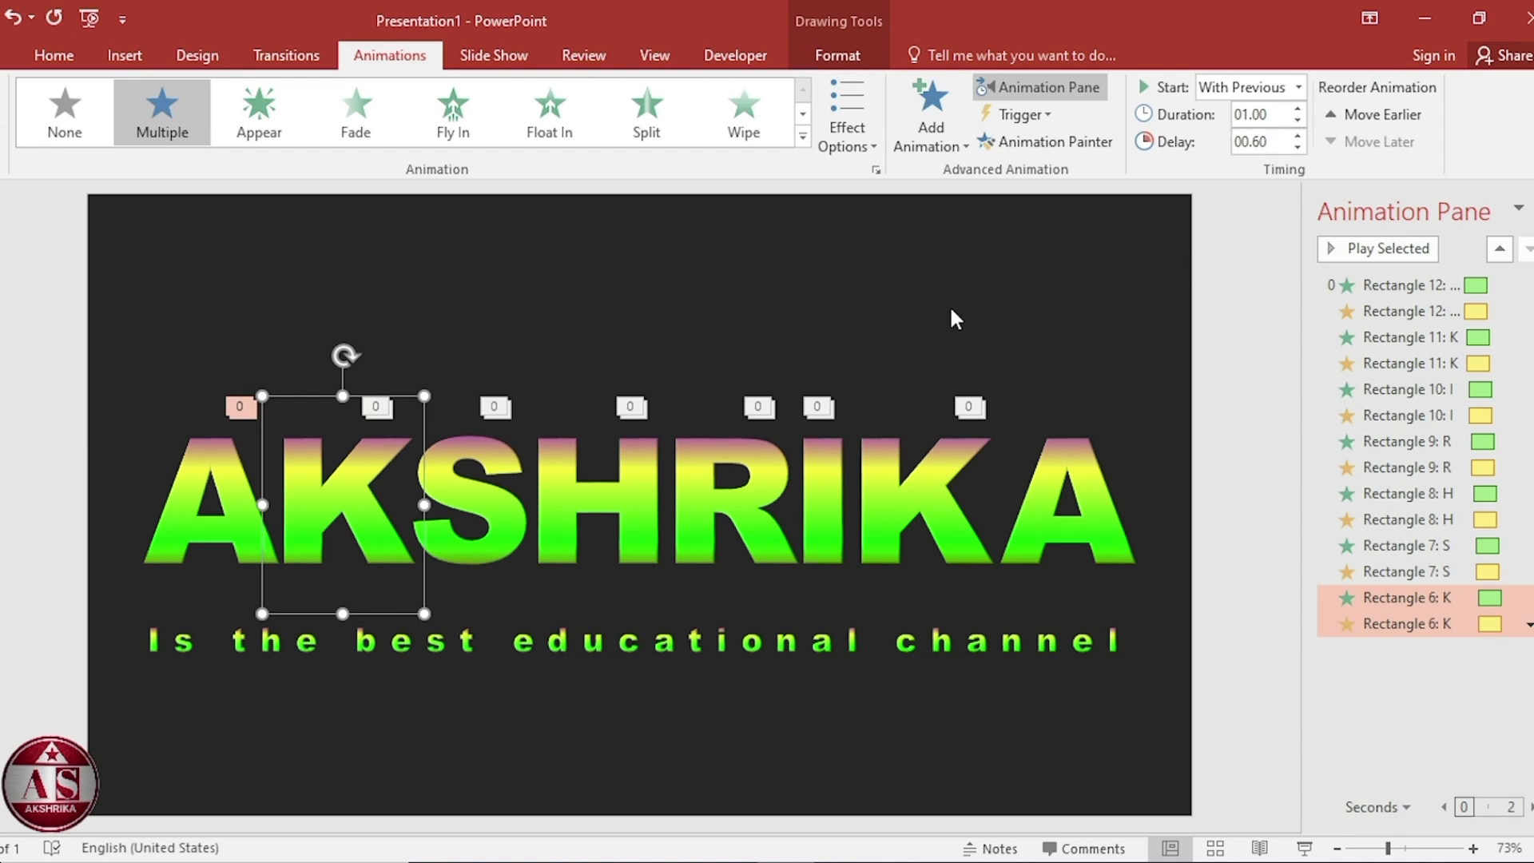
Paint the first K's animations onto the first letter A and enter a new delay for it.
{"action": "left_click", "coordinate": [1070, 144]}
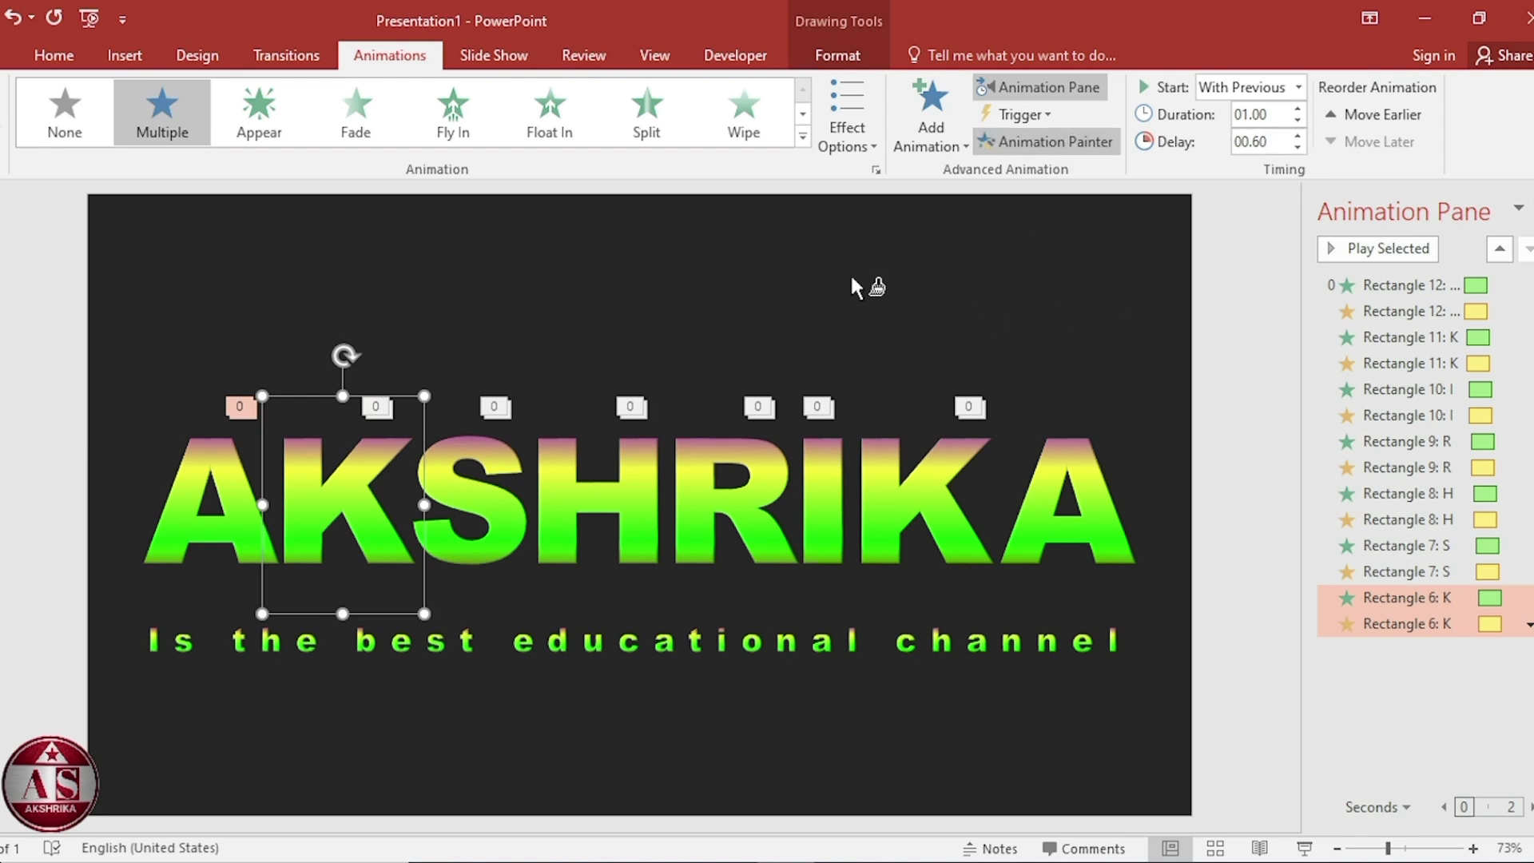
{"action": "left_click", "coordinate": [211, 469]}
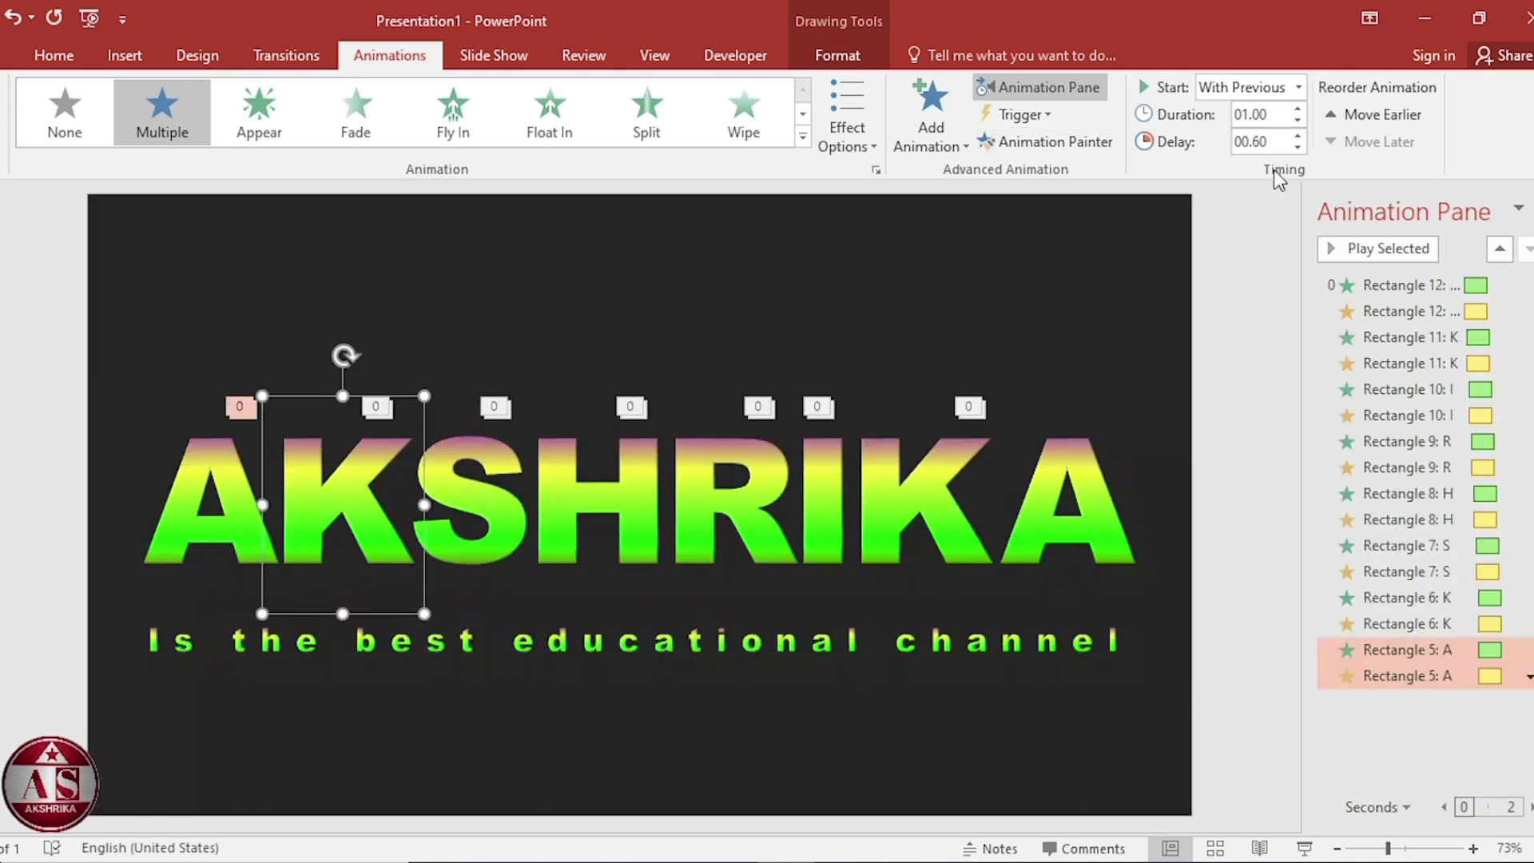
{"action": "double_click", "coordinate": [1253, 144]}
{"action": "type", "text": "0."}
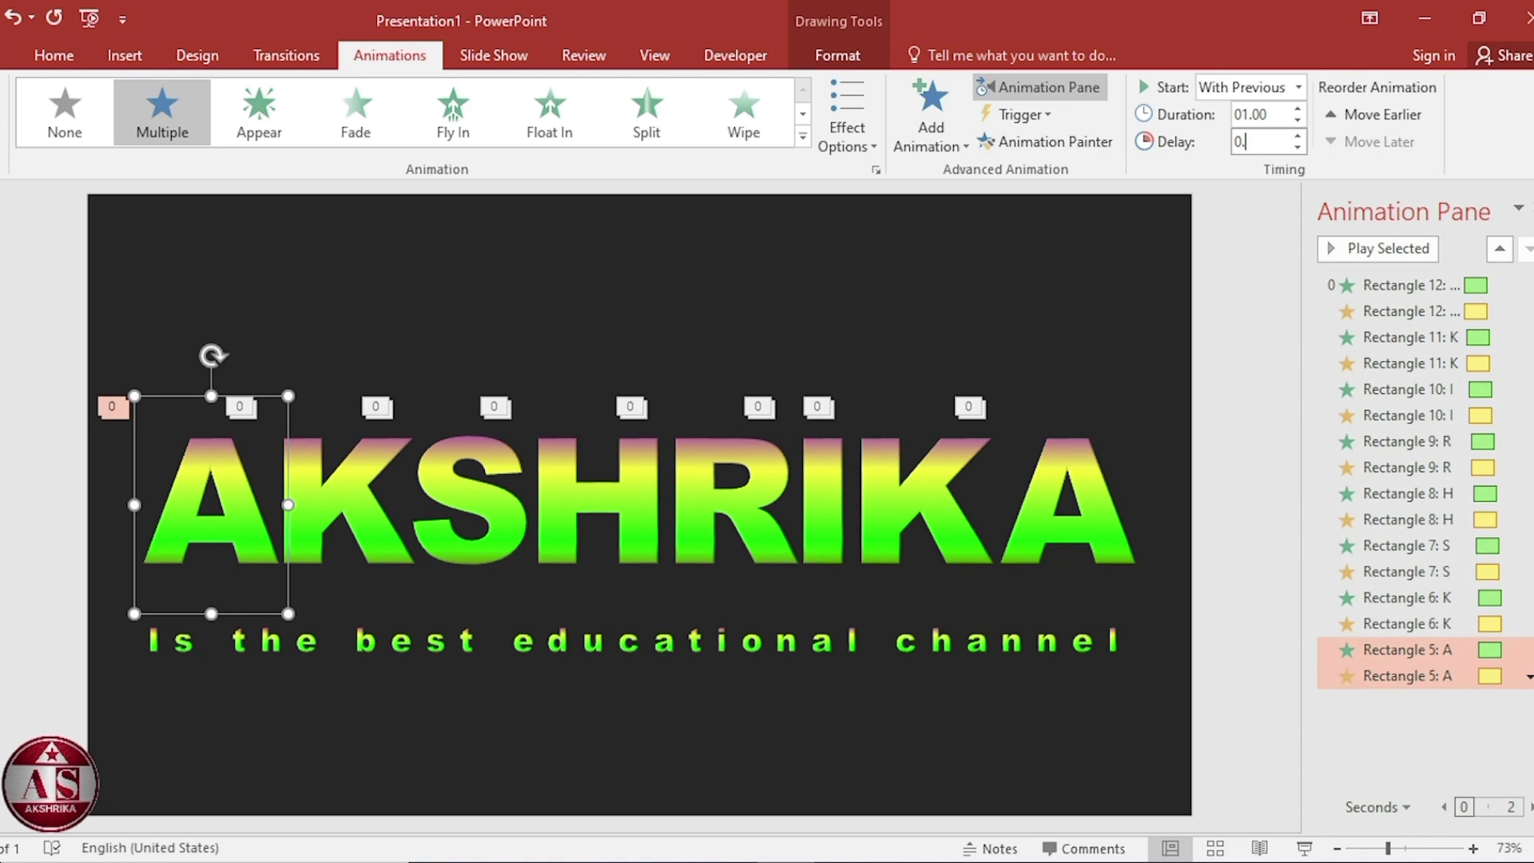
{"action": "key", "text": "Return"}
Apply the Float In animation to the tagline text.
{"action": "left_click", "coordinate": [884, 626]}
{"action": "left_click", "coordinate": [880, 619]}
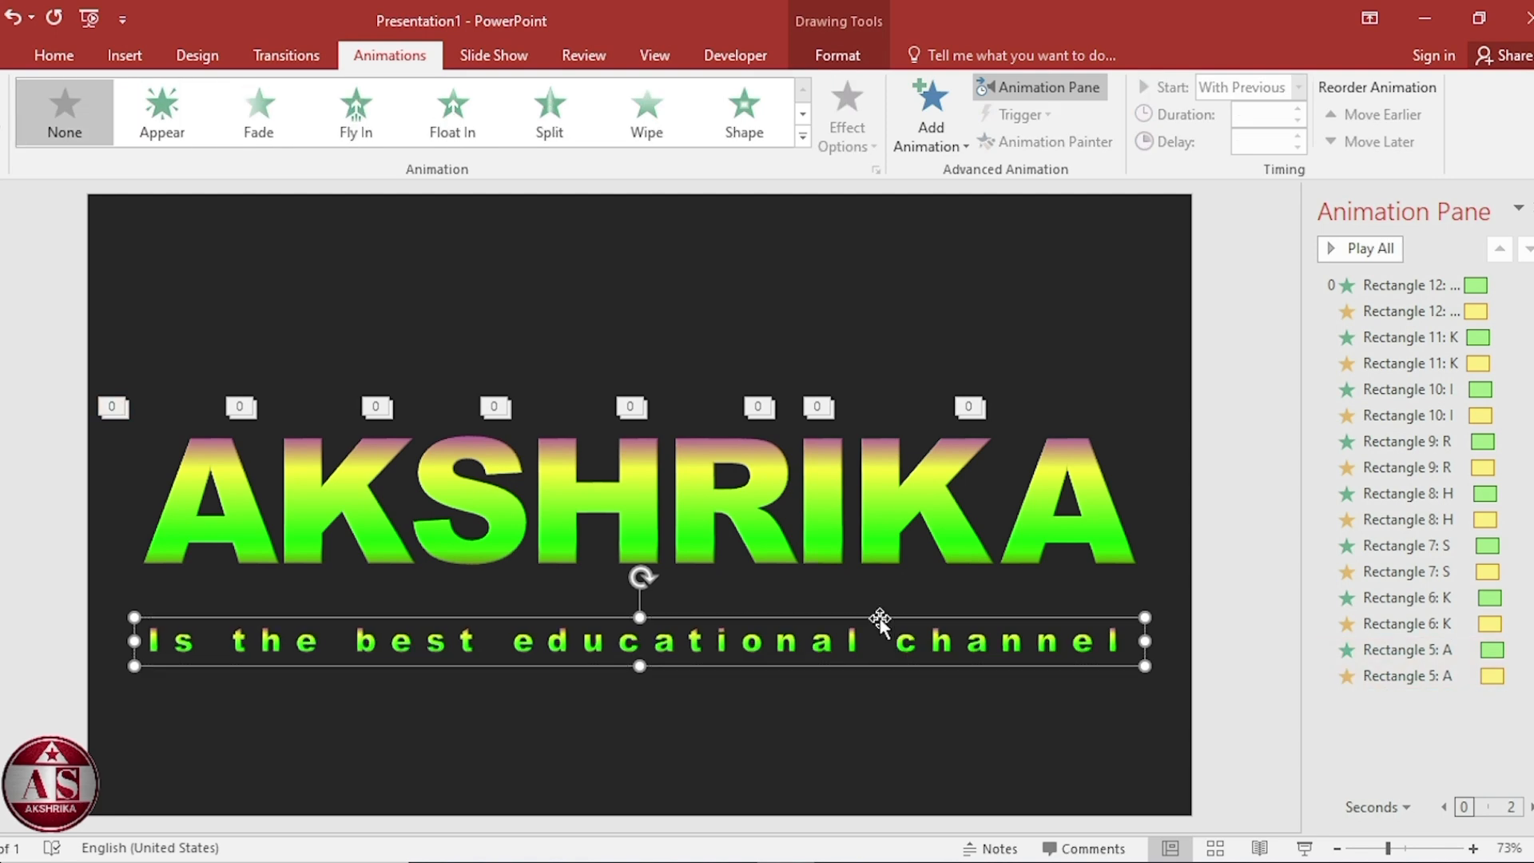
{"action": "left_click", "coordinate": [462, 122]}
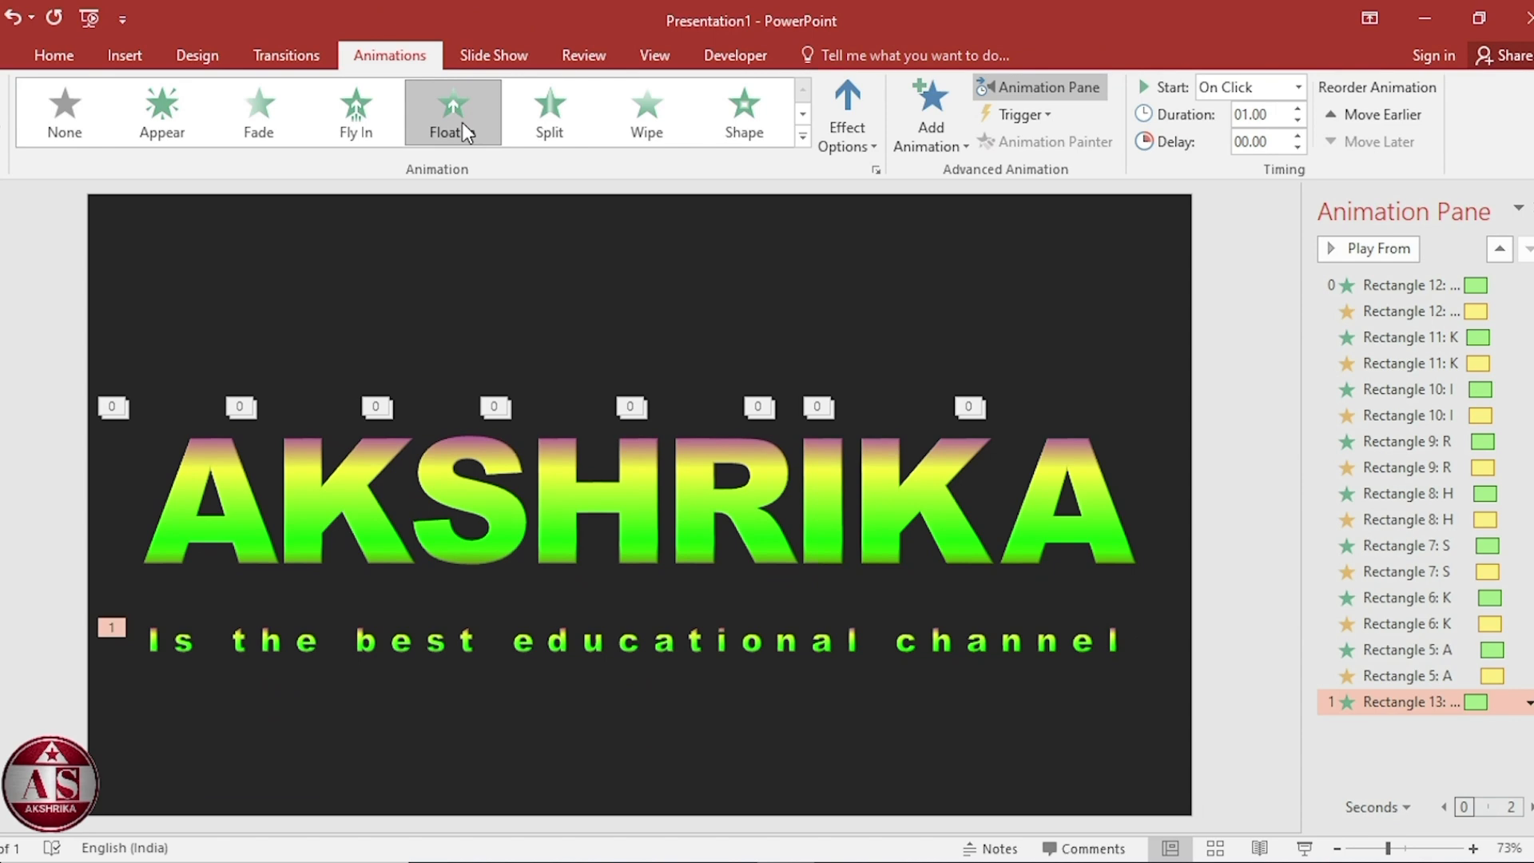
Set the tagline animation to start With Previous with a duration of 2 seconds (Medium).
{"action": "left_click", "coordinate": [1527, 703]}
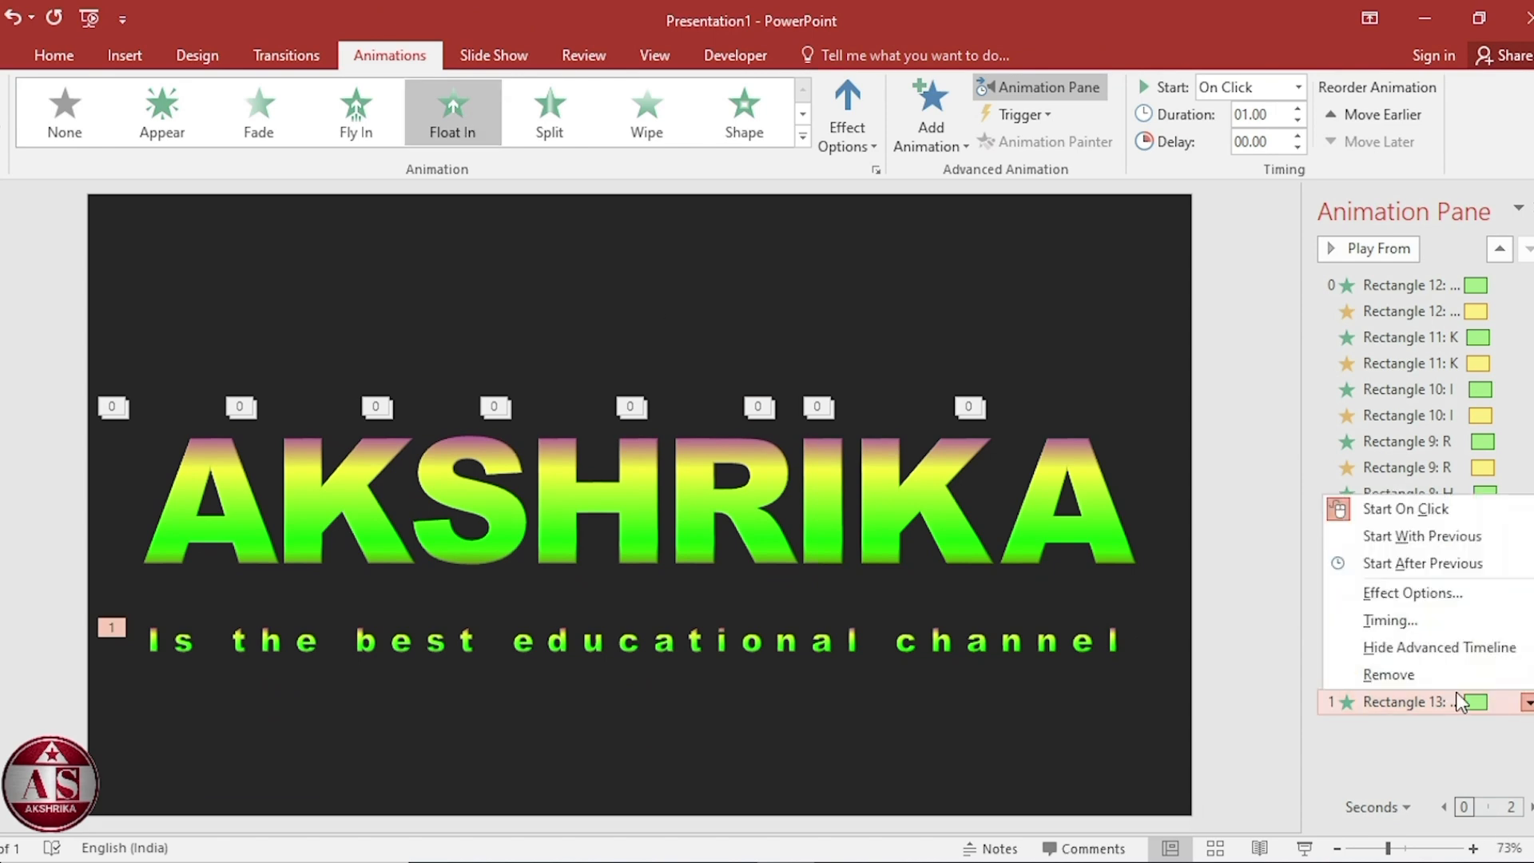
{"action": "left_click", "coordinate": [1439, 622]}
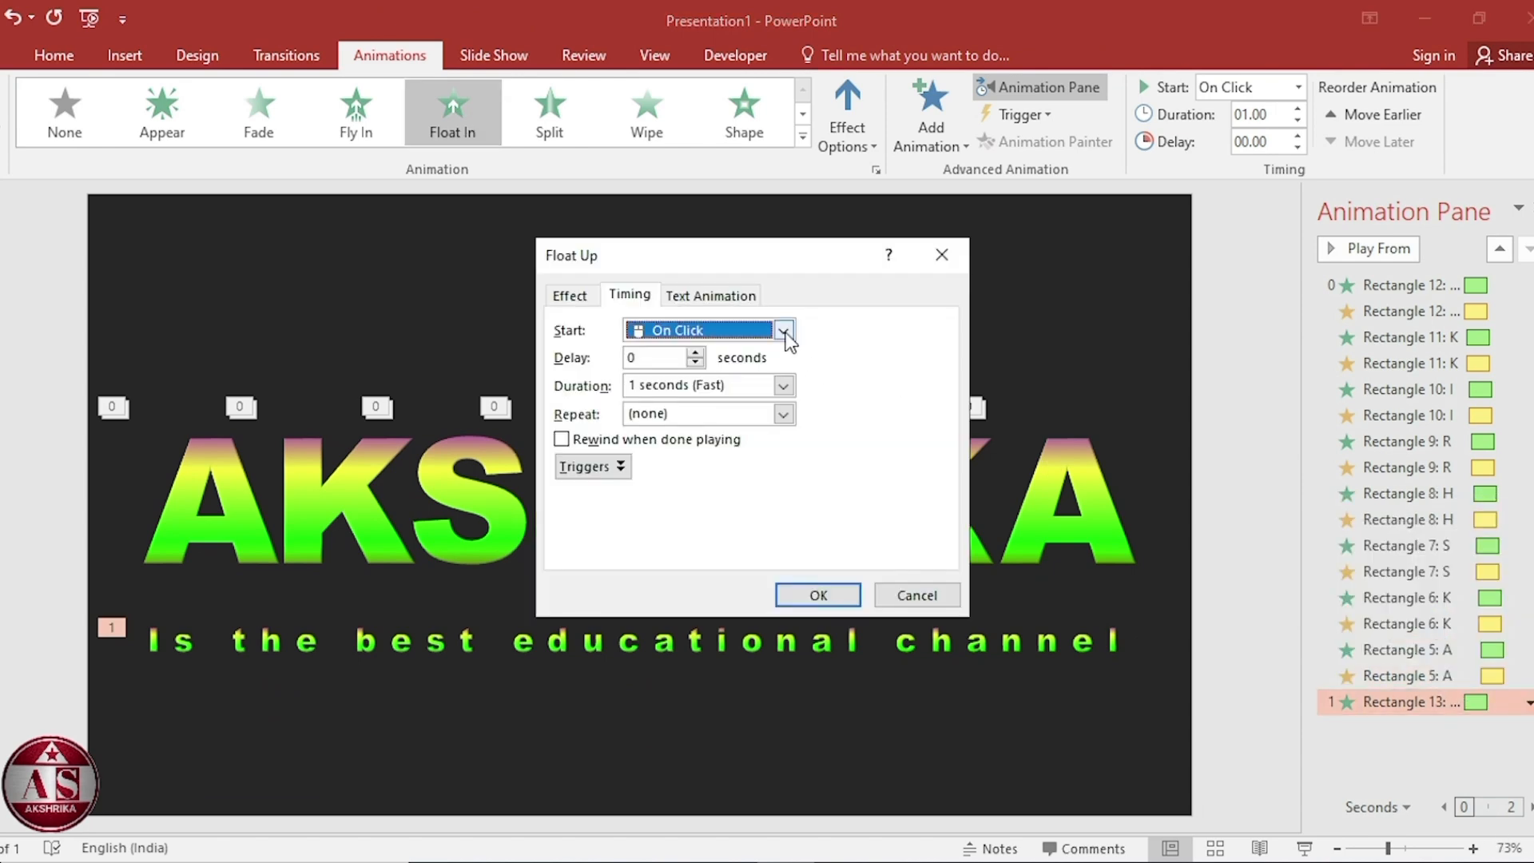
{"action": "left_click", "coordinate": [784, 331]}
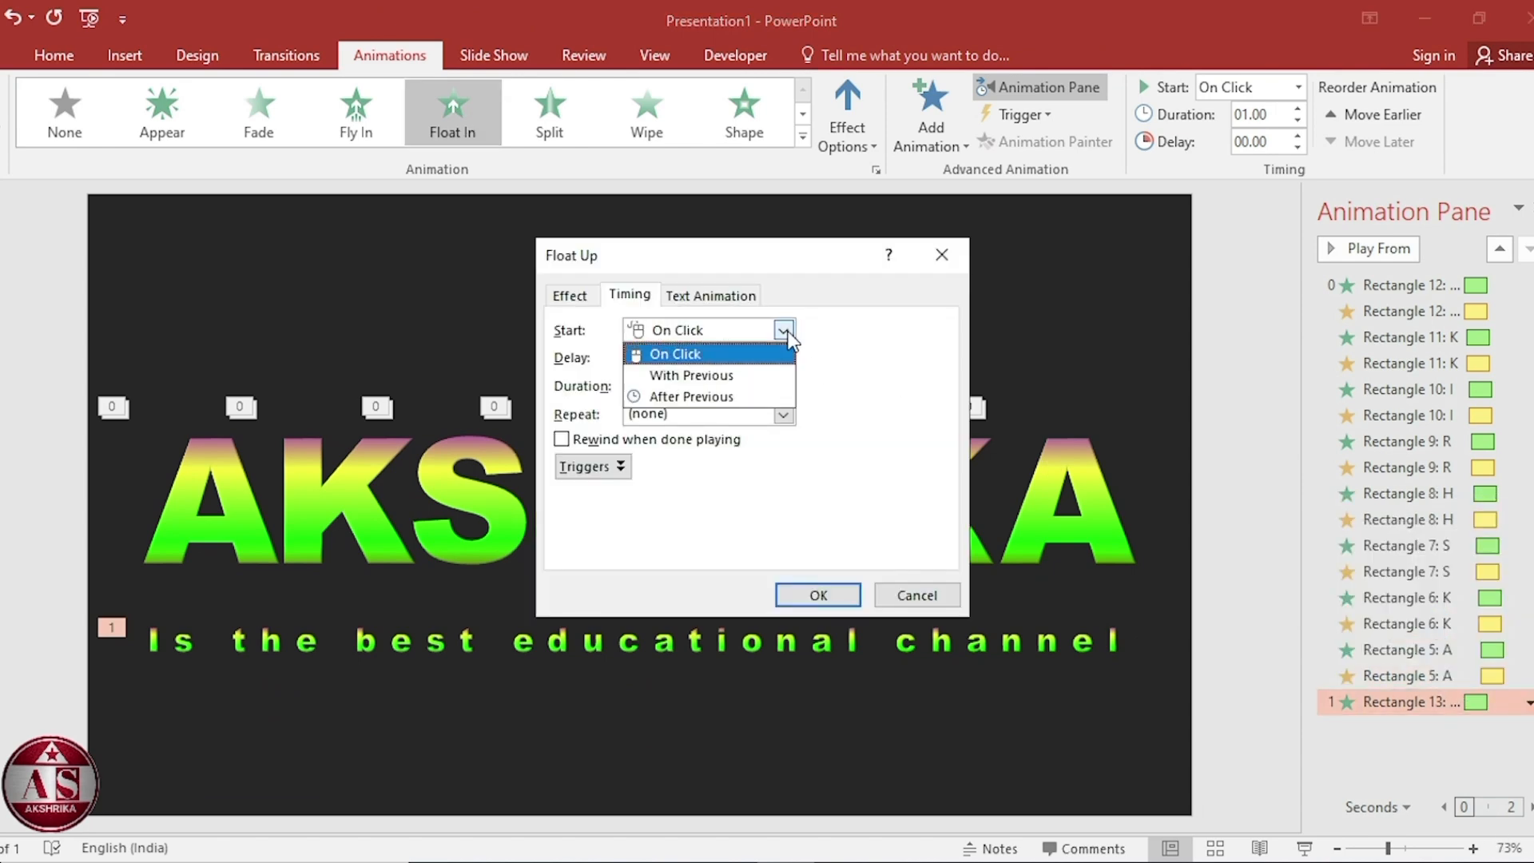
{"action": "left_click", "coordinate": [764, 375]}
{"action": "left_click", "coordinate": [784, 387]}
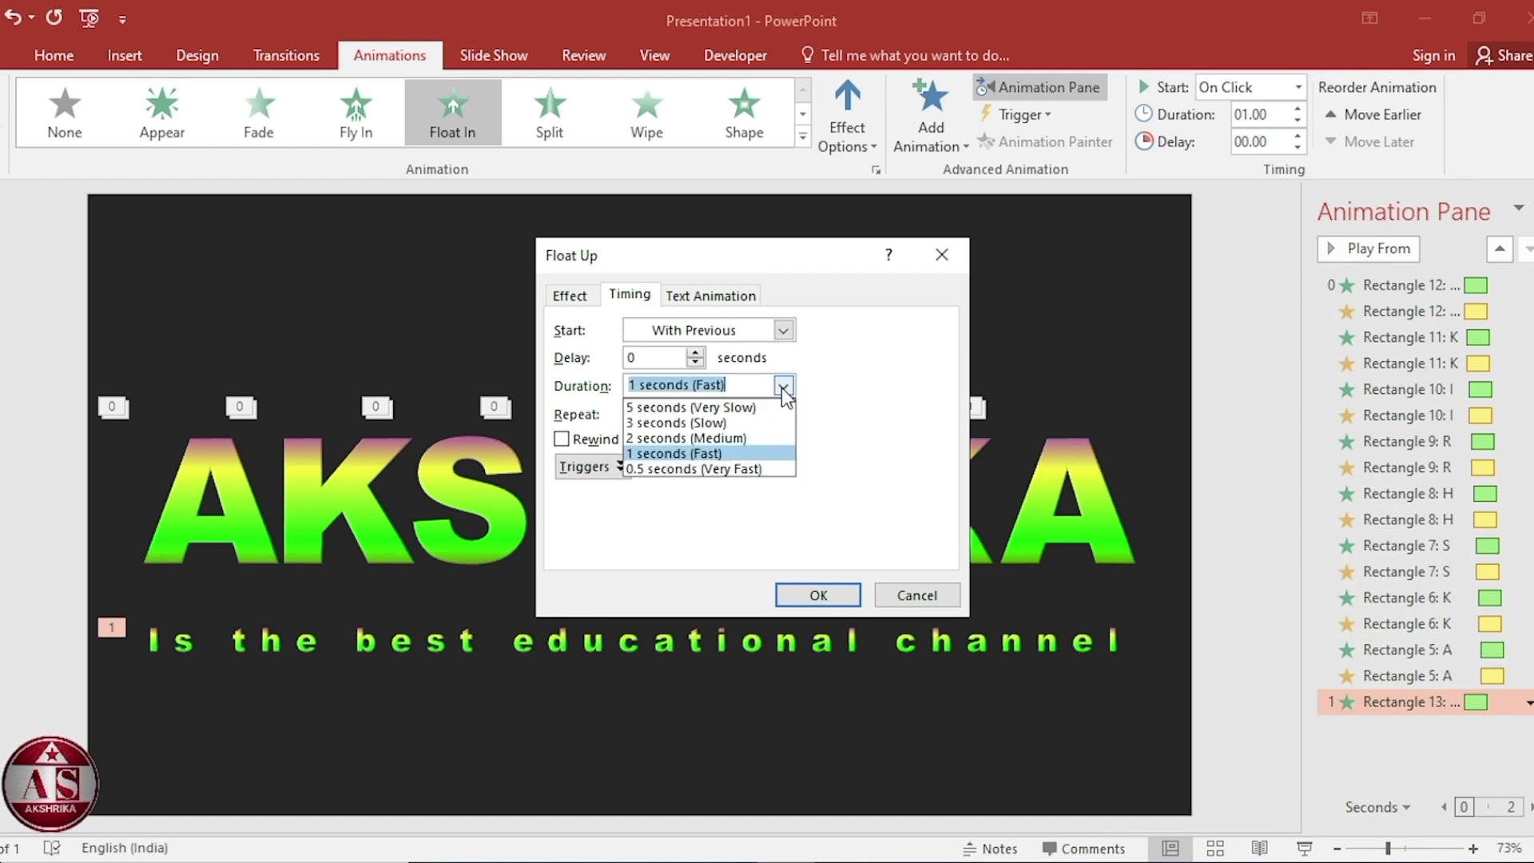
{"action": "left_click", "coordinate": [752, 439]}
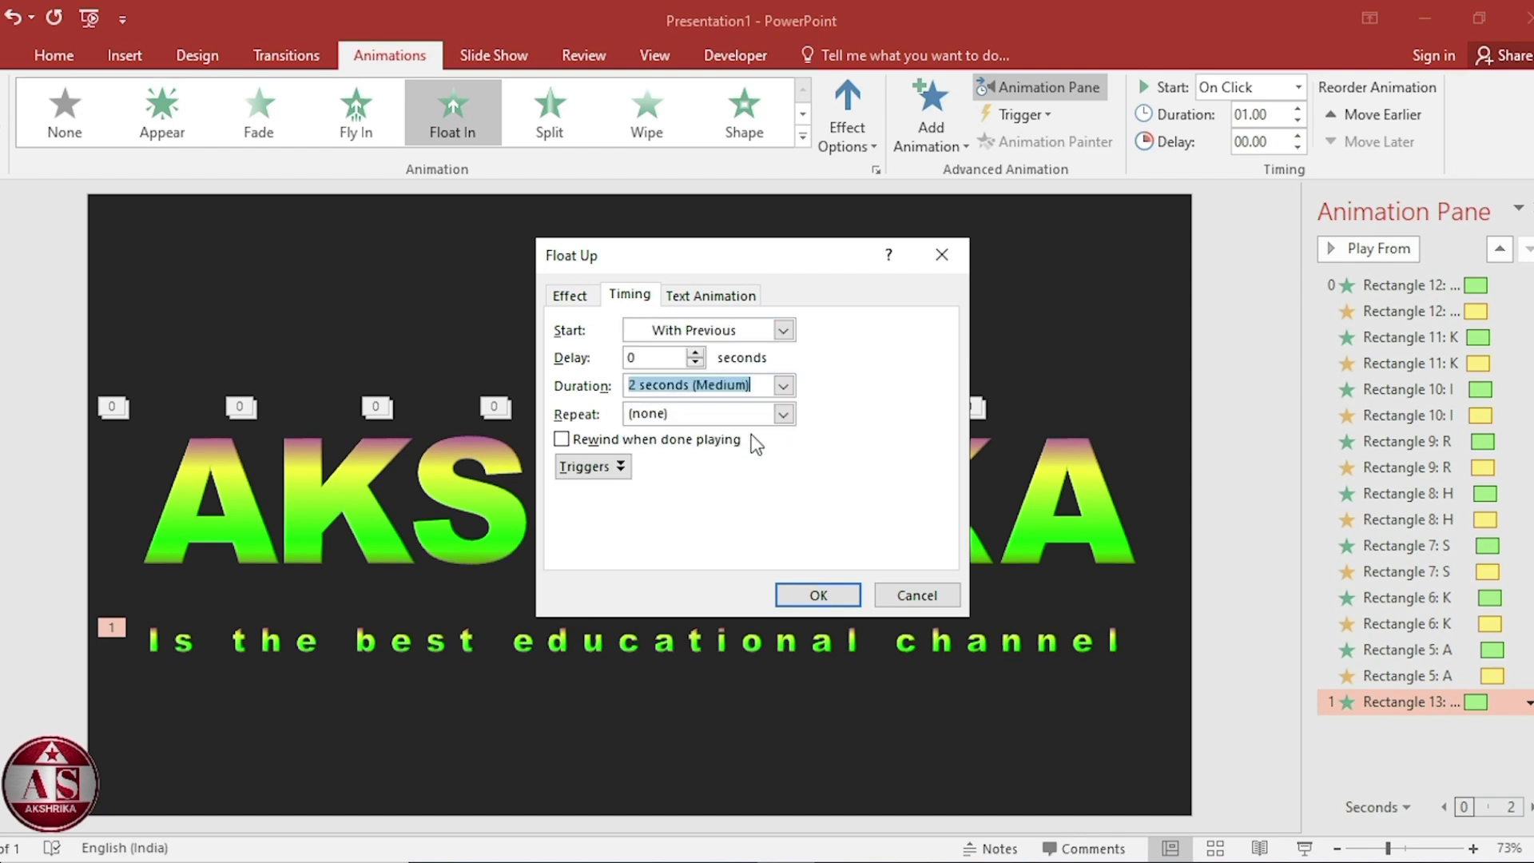
{"action": "left_click", "coordinate": [804, 595]}
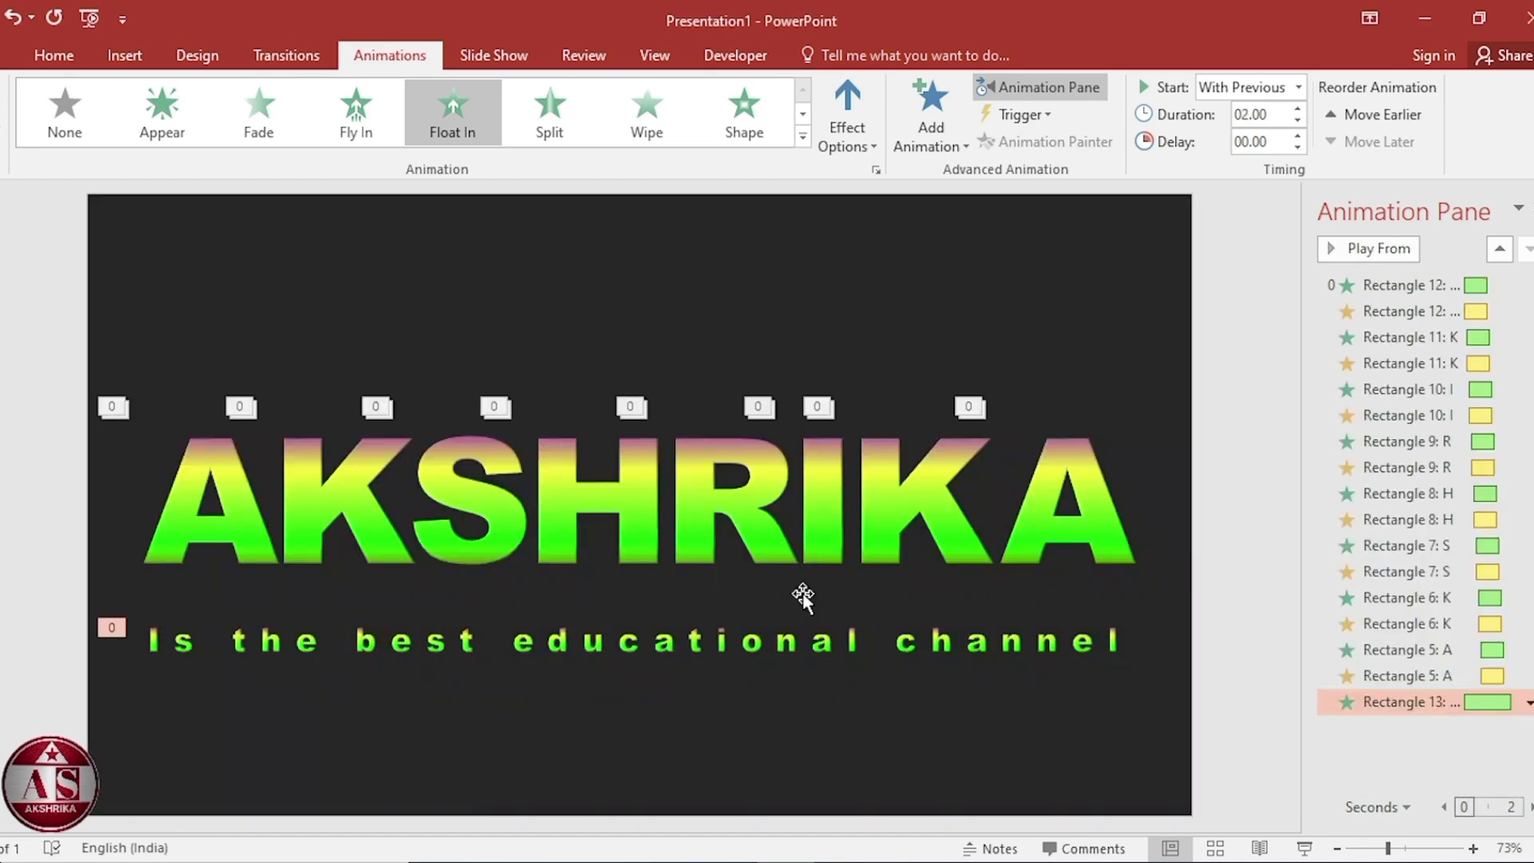
Draw a narrow vertical rectangle about 8.54 cm tall and 0.9 cm wide at the slide's right edge.
{"action": "left_click", "coordinate": [124, 58]}
{"action": "left_click", "coordinate": [342, 130]}
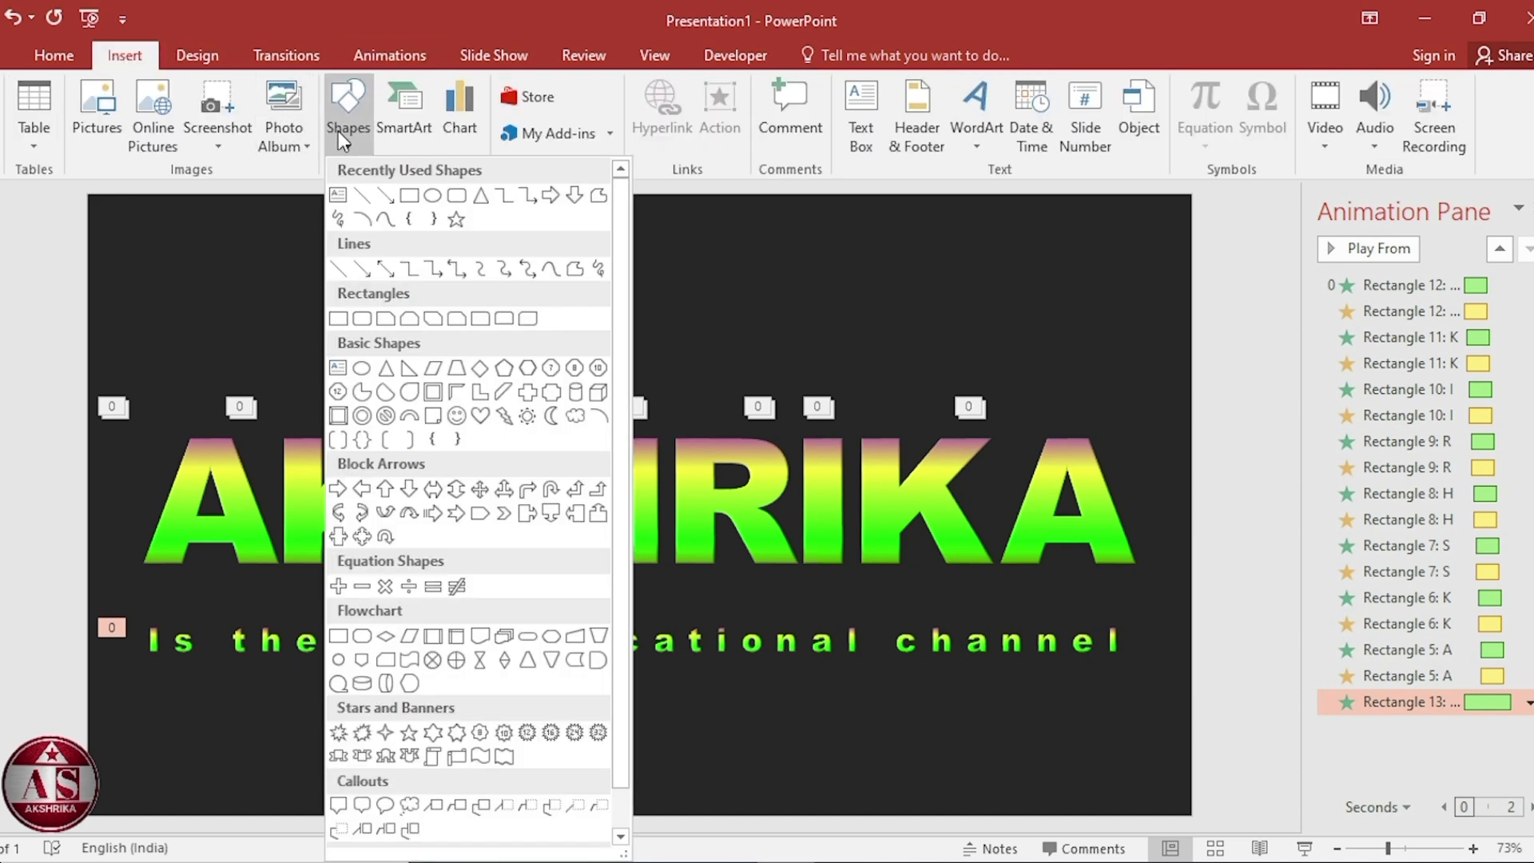
{"action": "left_click", "coordinate": [594, 390]}
{"action": "left_click_drag", "start_coordinate": [1195, 402], "coordinate": [1221, 679]}
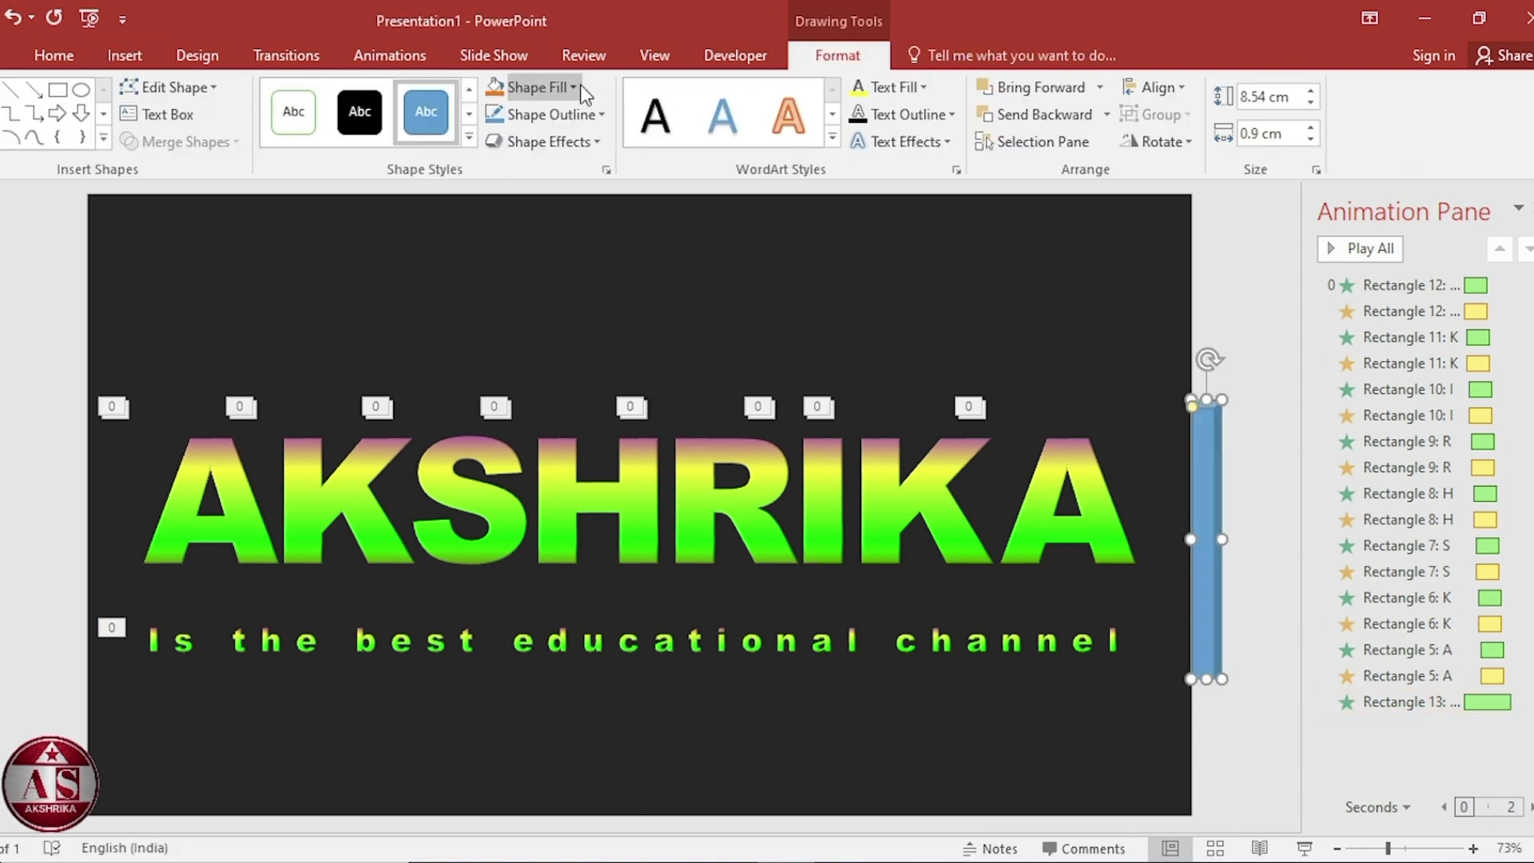
Fill the narrow rectangle bright green and remove its outline.
{"action": "left_click", "coordinate": [571, 86]}
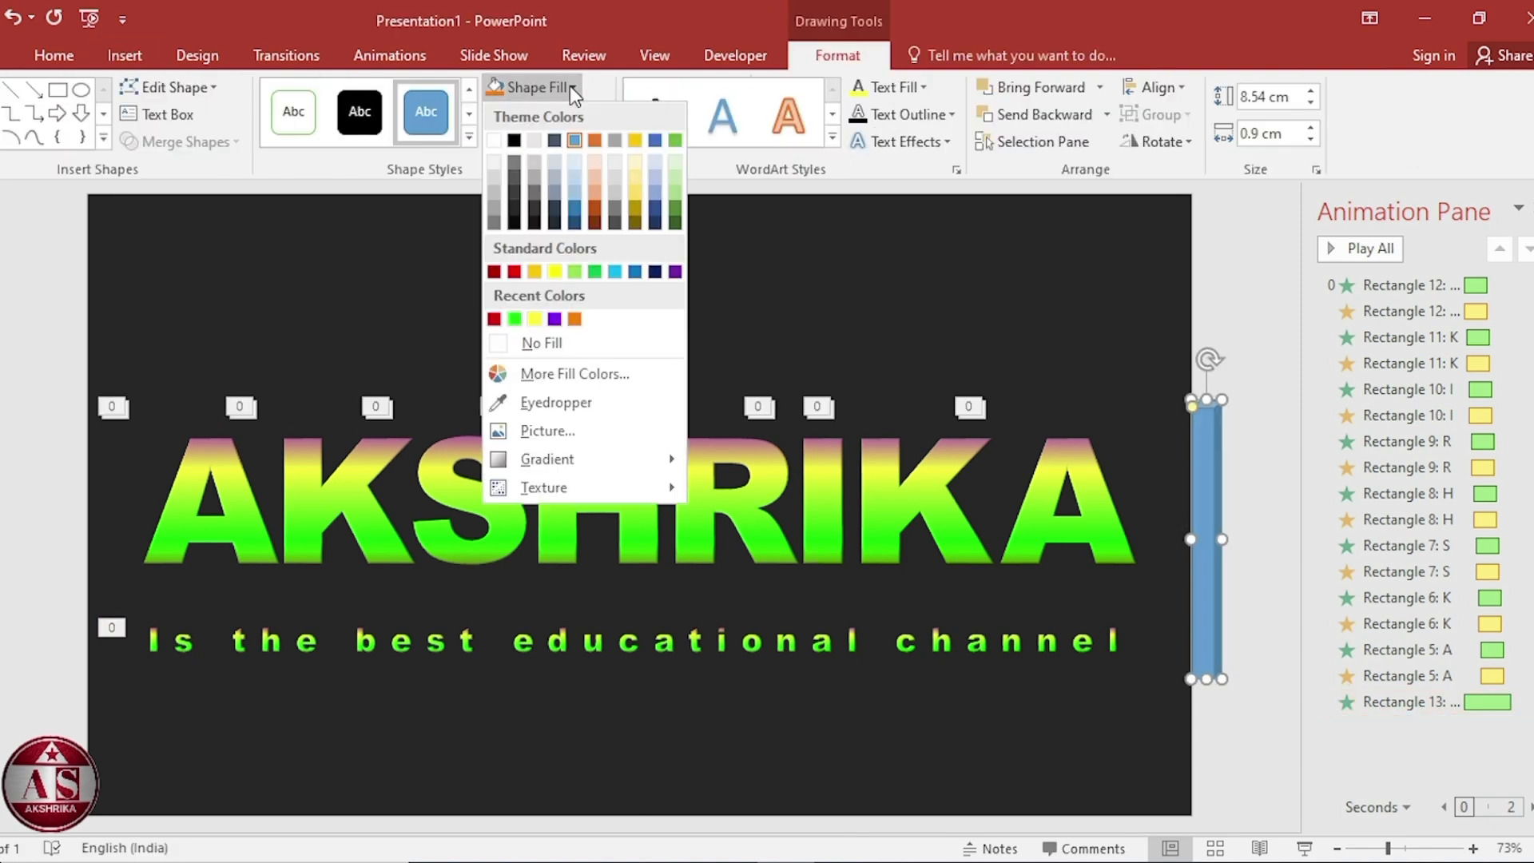
{"action": "left_click", "coordinate": [514, 318]}
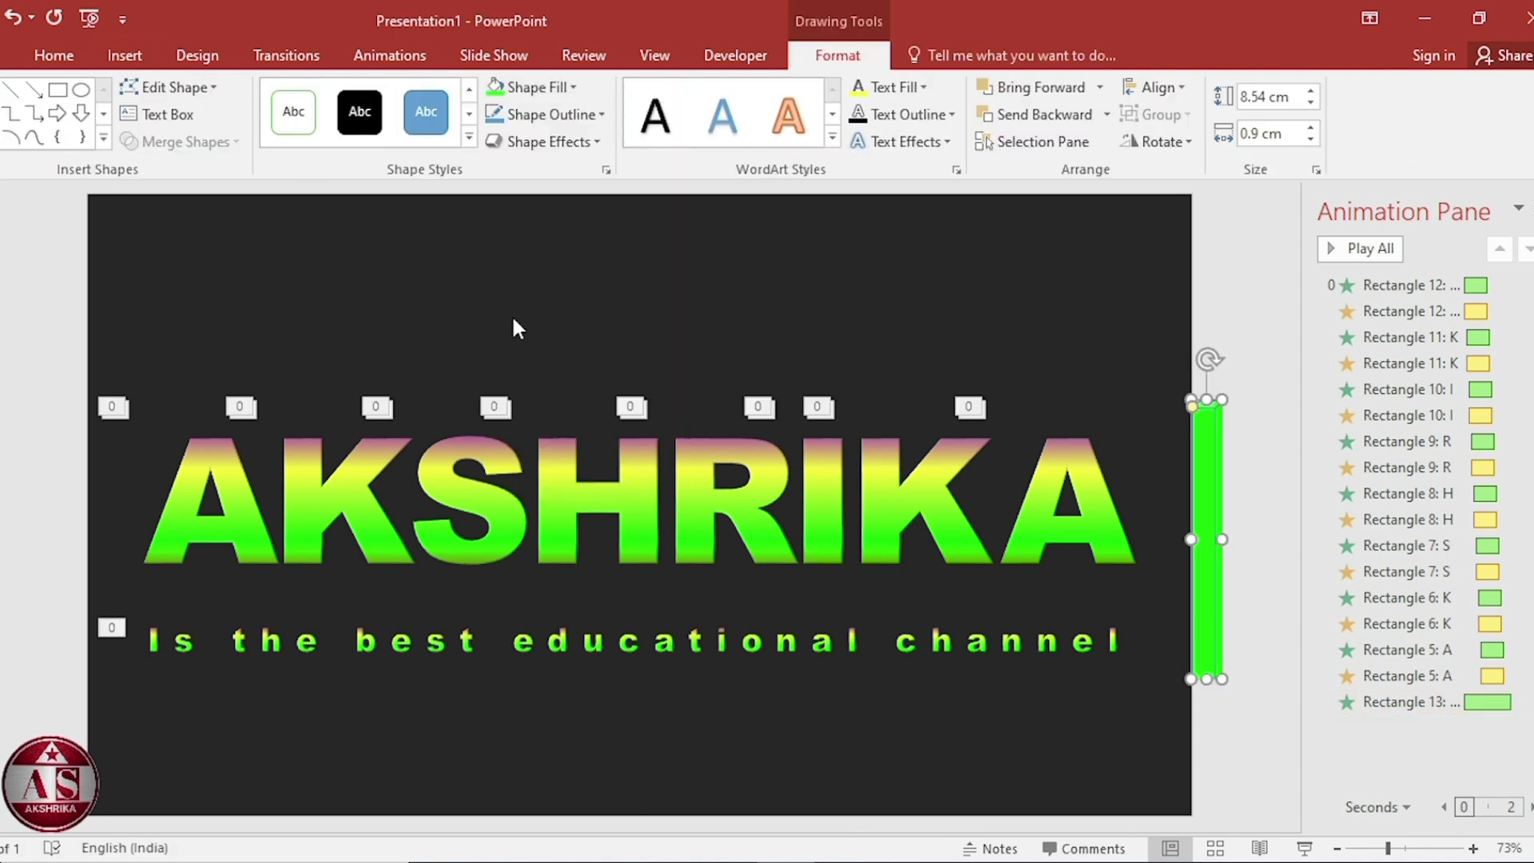
{"action": "left_click", "coordinate": [601, 115]}
{"action": "left_click", "coordinate": [610, 366]}
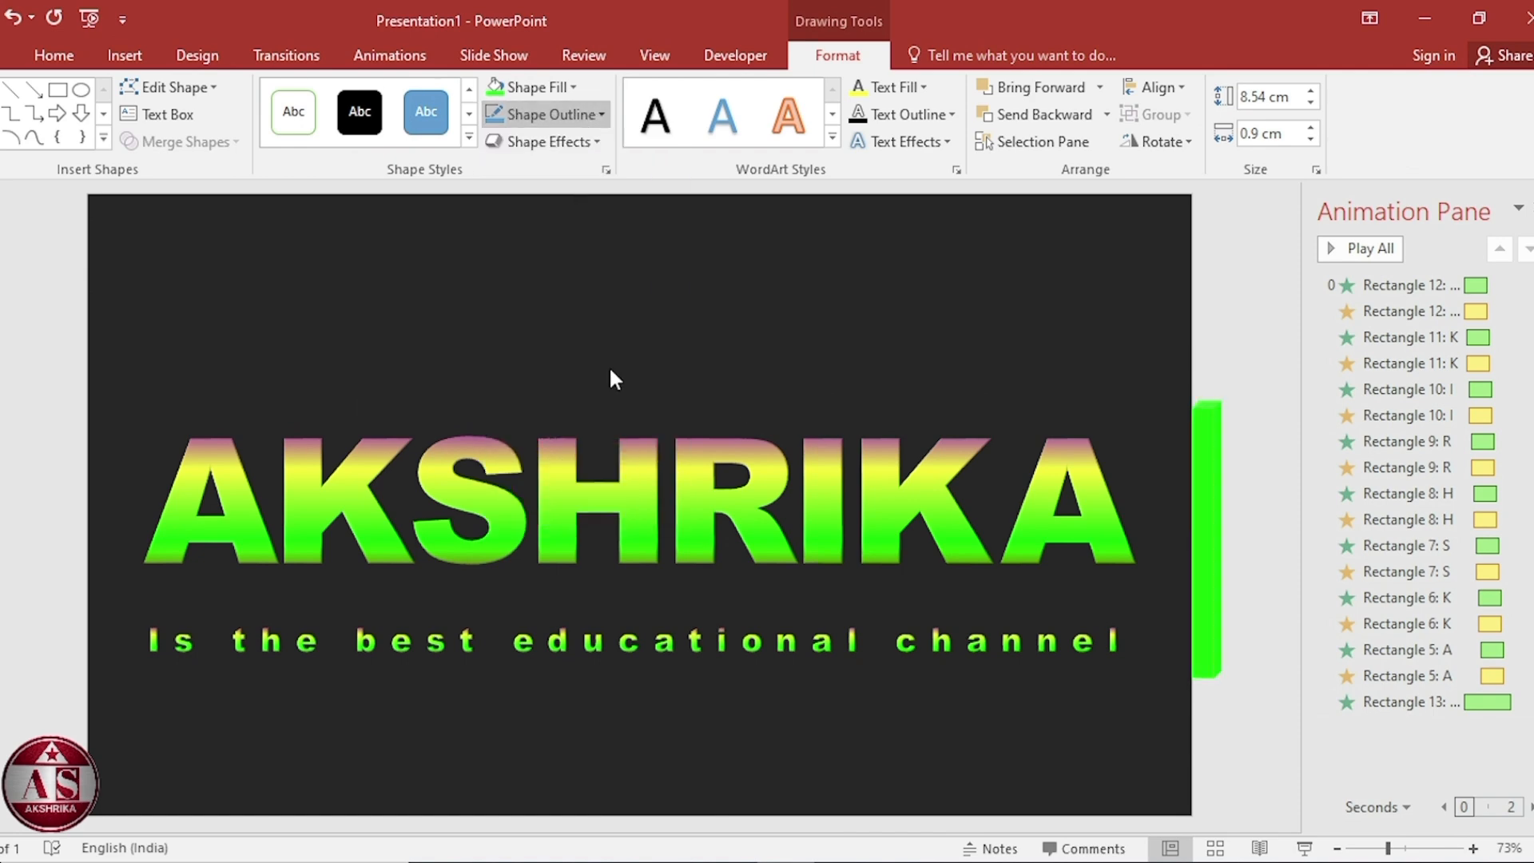
Draw a large rectangle about 33.96 cm wide and 9.84 cm tall covering the title and tagline.
{"action": "left_click", "coordinate": [126, 56]}
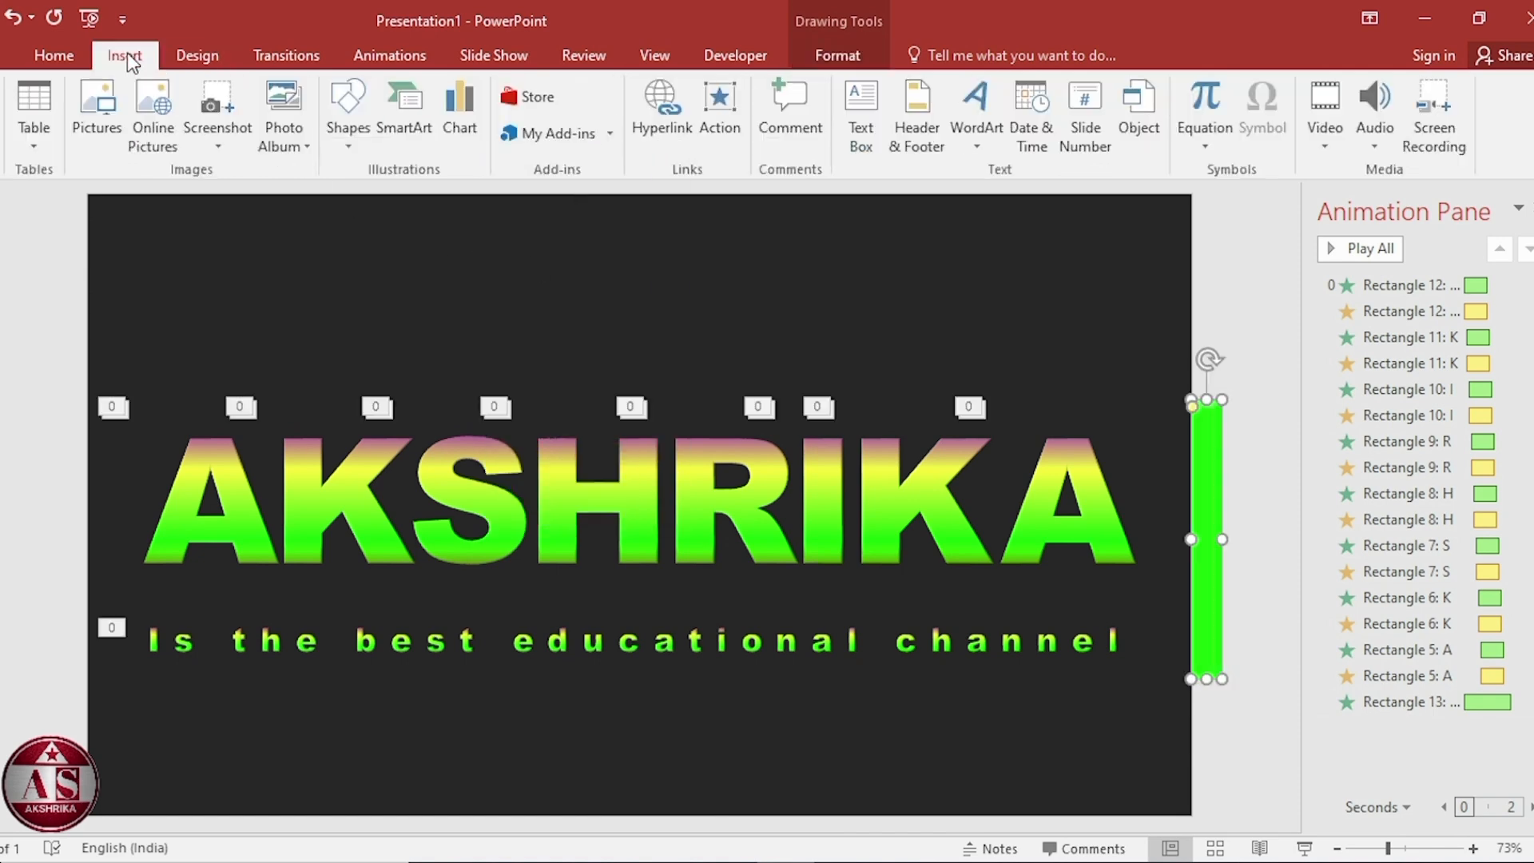
{"action": "left_click", "coordinate": [350, 140]}
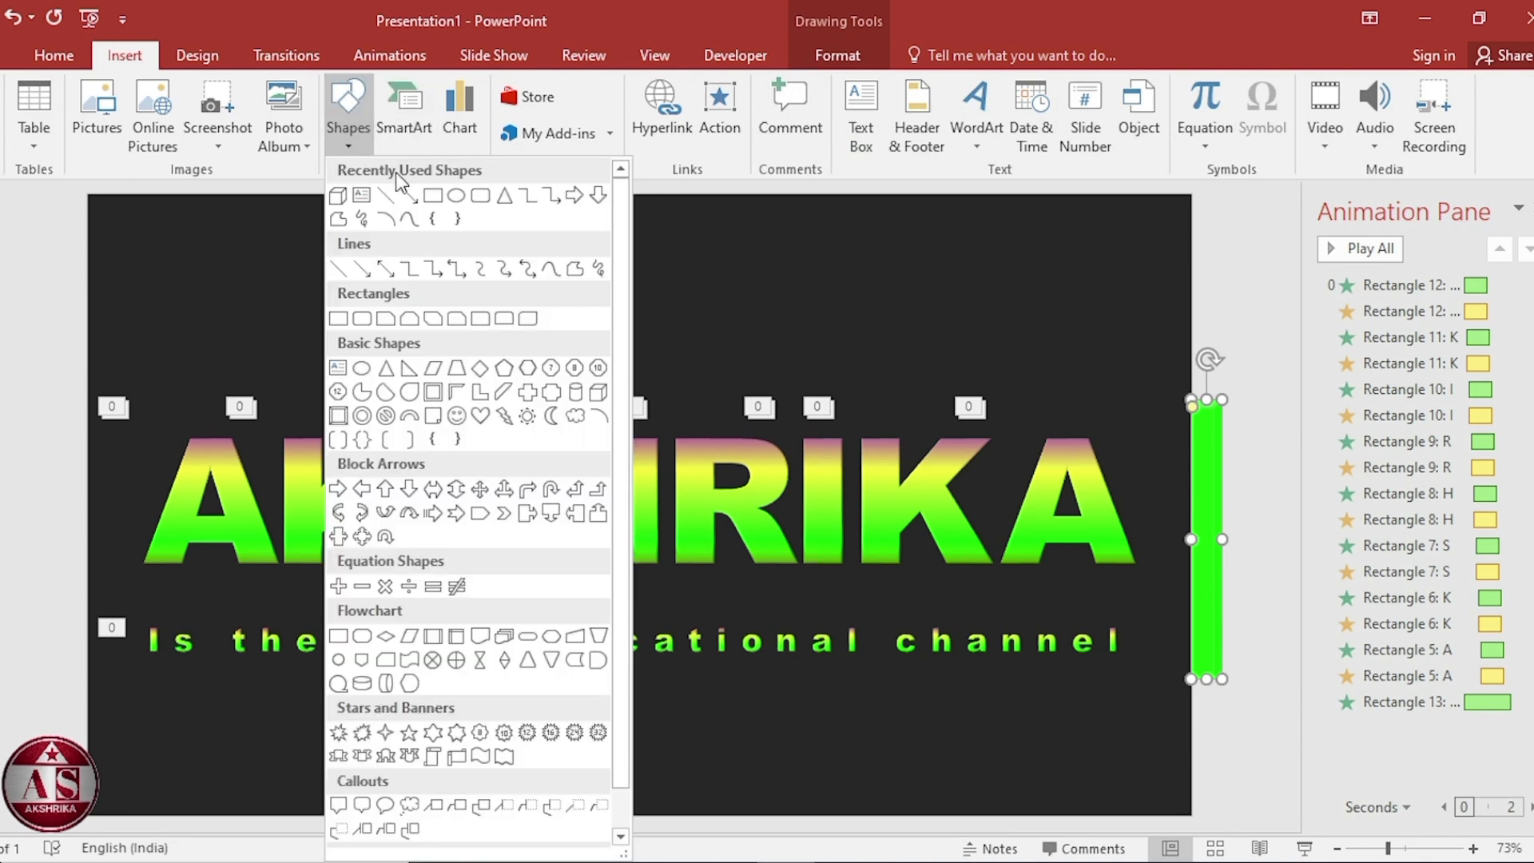
{"action": "left_click", "coordinate": [432, 195]}
{"action": "left_click_drag", "start_coordinate": [87, 363], "coordinate": [1189, 679]}
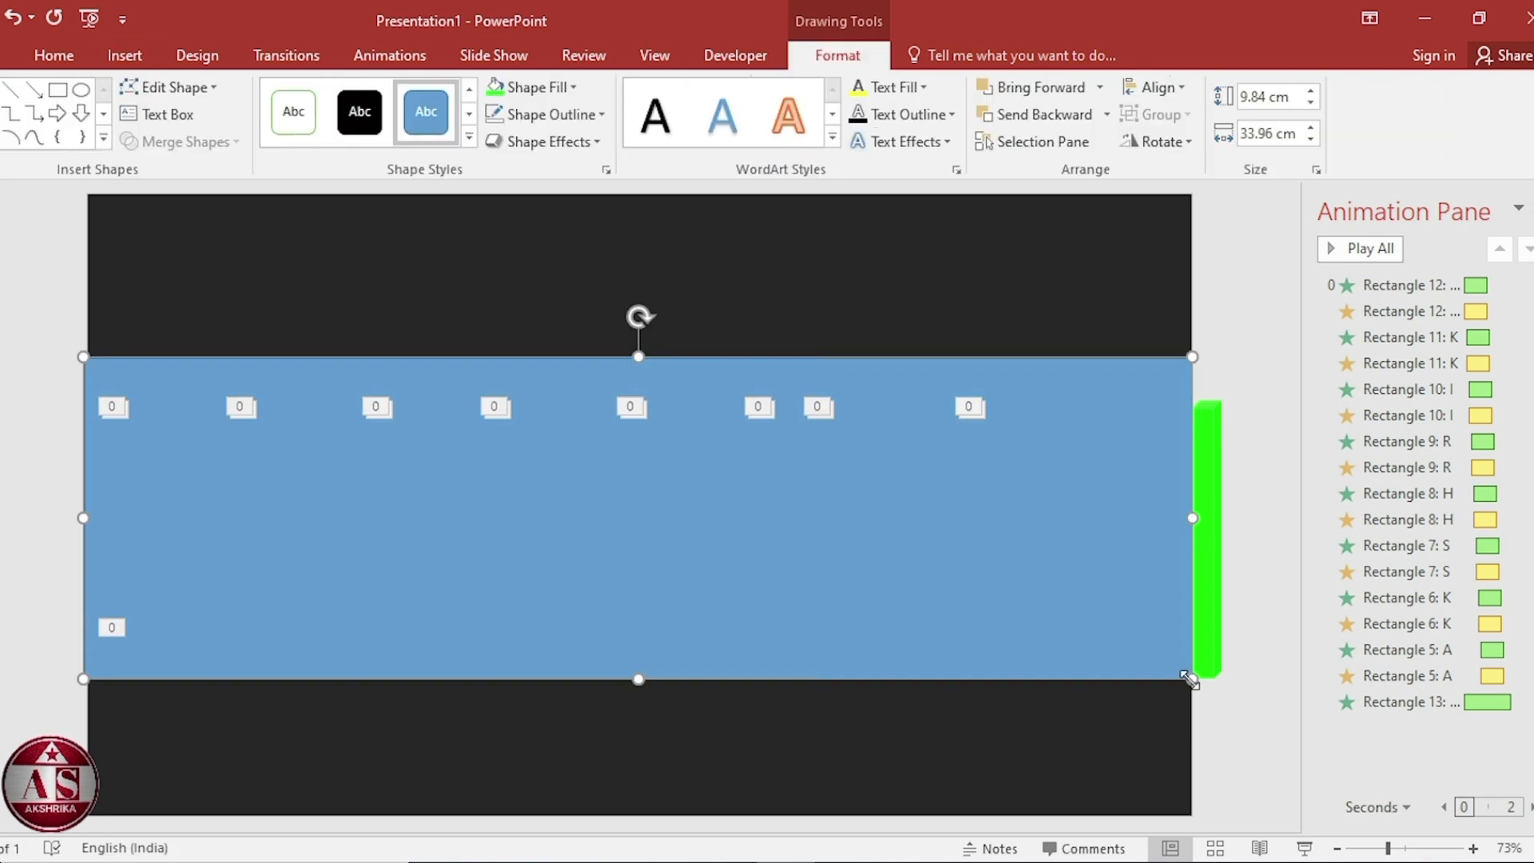
Fill the large rectangle dark gray and remove its outline.
{"action": "left_click", "coordinate": [574, 87]}
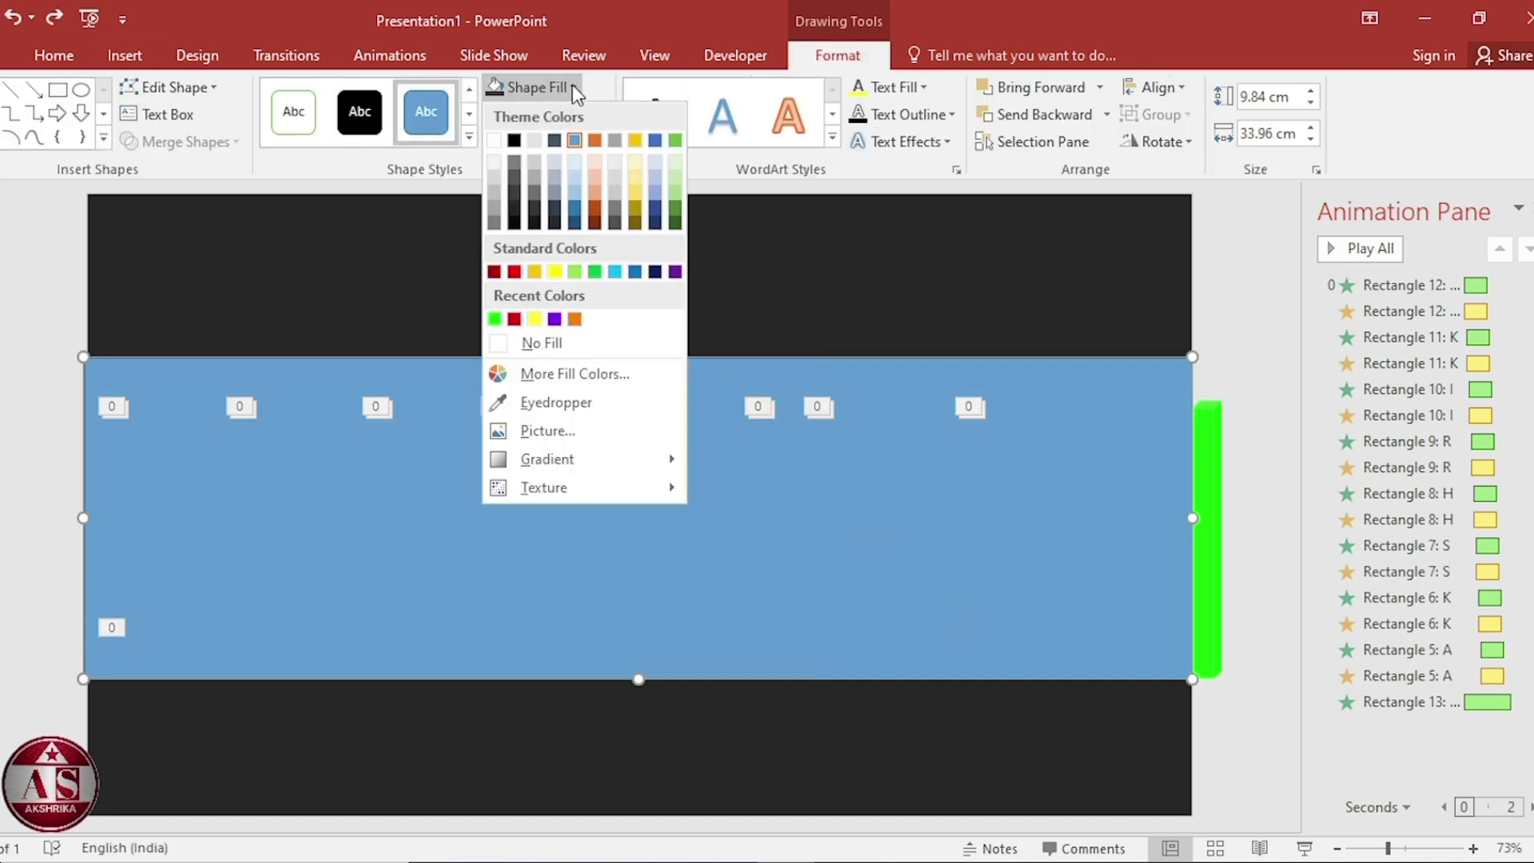
{"action": "left_click", "coordinate": [515, 210]}
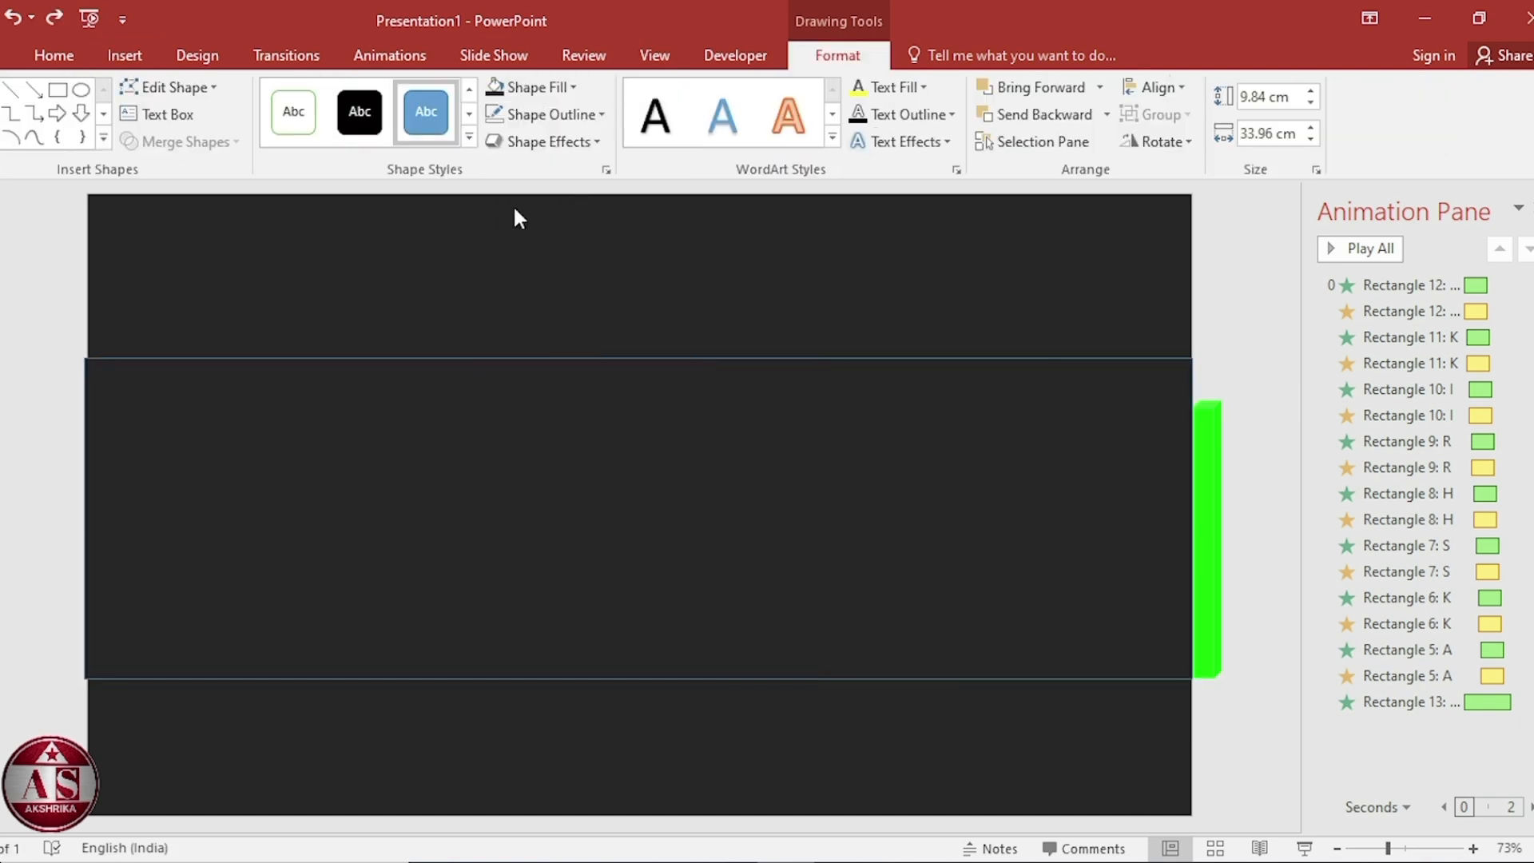
{"action": "left_click", "coordinate": [601, 114]}
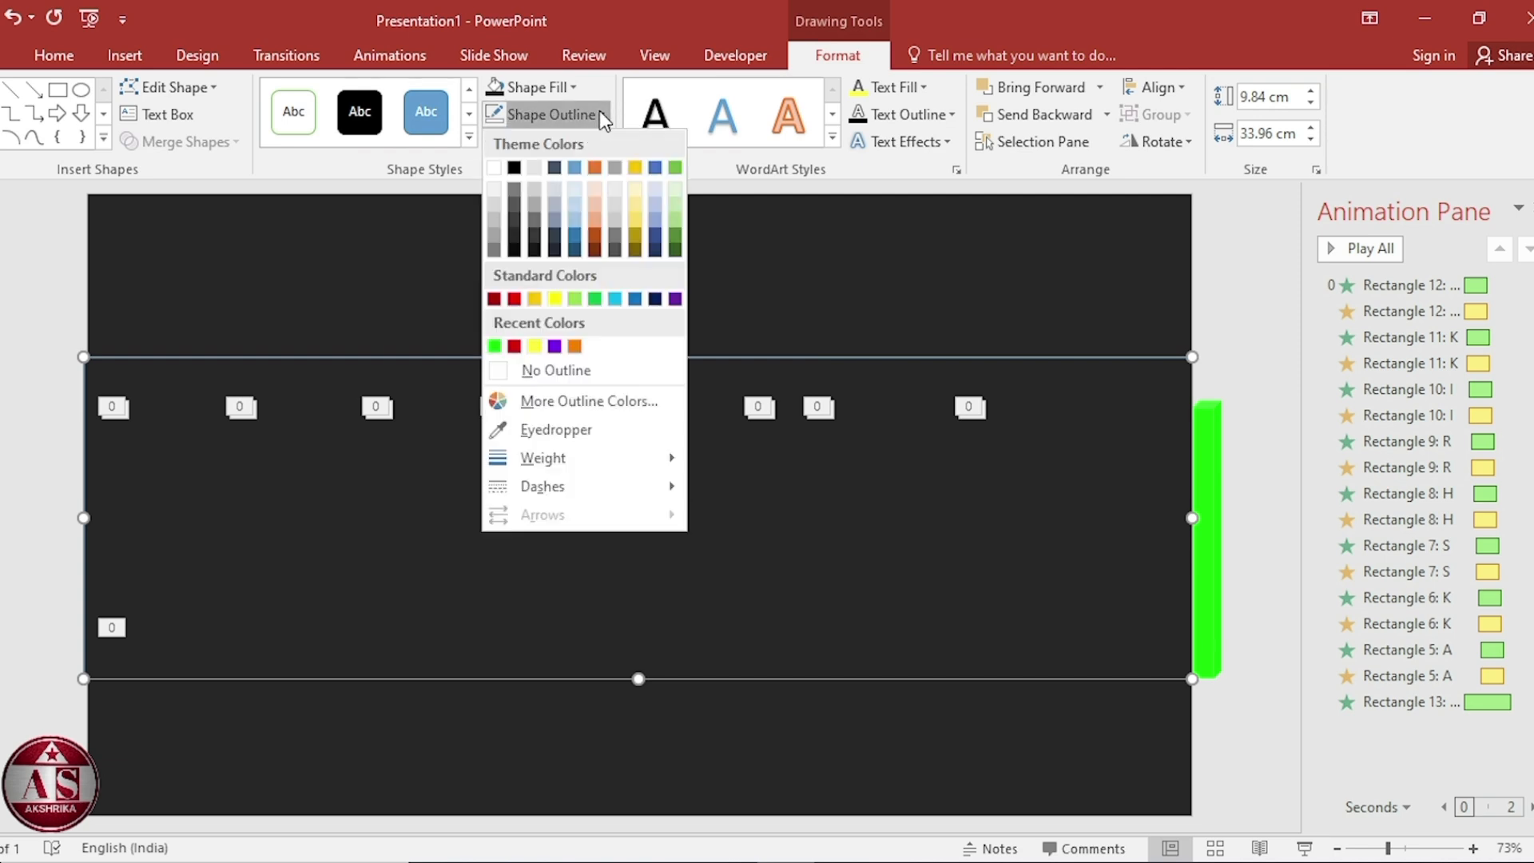
{"action": "left_click", "coordinate": [619, 367]}
Nudge the dark rectangle rightward off the slide until it sits just past the green bar.
{"action": "key", "text": "Right"}
{"action": "key", "text": "Right"}
{"action": "key", "text": "Right"}
{"action": "key", "text": "Right"}
{"action": "key", "text": "Right"}
{"action": "key", "text": "Right"}
{"action": "key", "text": "Right"}
{"action": "key", "text": "Right"}
{"action": "key", "text": "Right"}
{"action": "key", "text": "Right"}
{"action": "key", "text": "Right"}
{"action": "key", "text": "Right"}
{"action": "key", "text": "Right"}
{"action": "key", "text": "Right"}
{"action": "key", "text": "Right"}
{"action": "key", "text": "Right"}
{"action": "key", "text": "Right"}
{"action": "key", "text": "Right"}
{"action": "key", "text": "Right"}
{"action": "key", "text": "Right"}
{"action": "key", "text": "Right"}
{"action": "key", "text": "Right"}
{"action": "key", "text": "Right"}
{"action": "key", "text": "Right"}
{"action": "key", "text": "Right"}
{"action": "key", "text": "Right"}
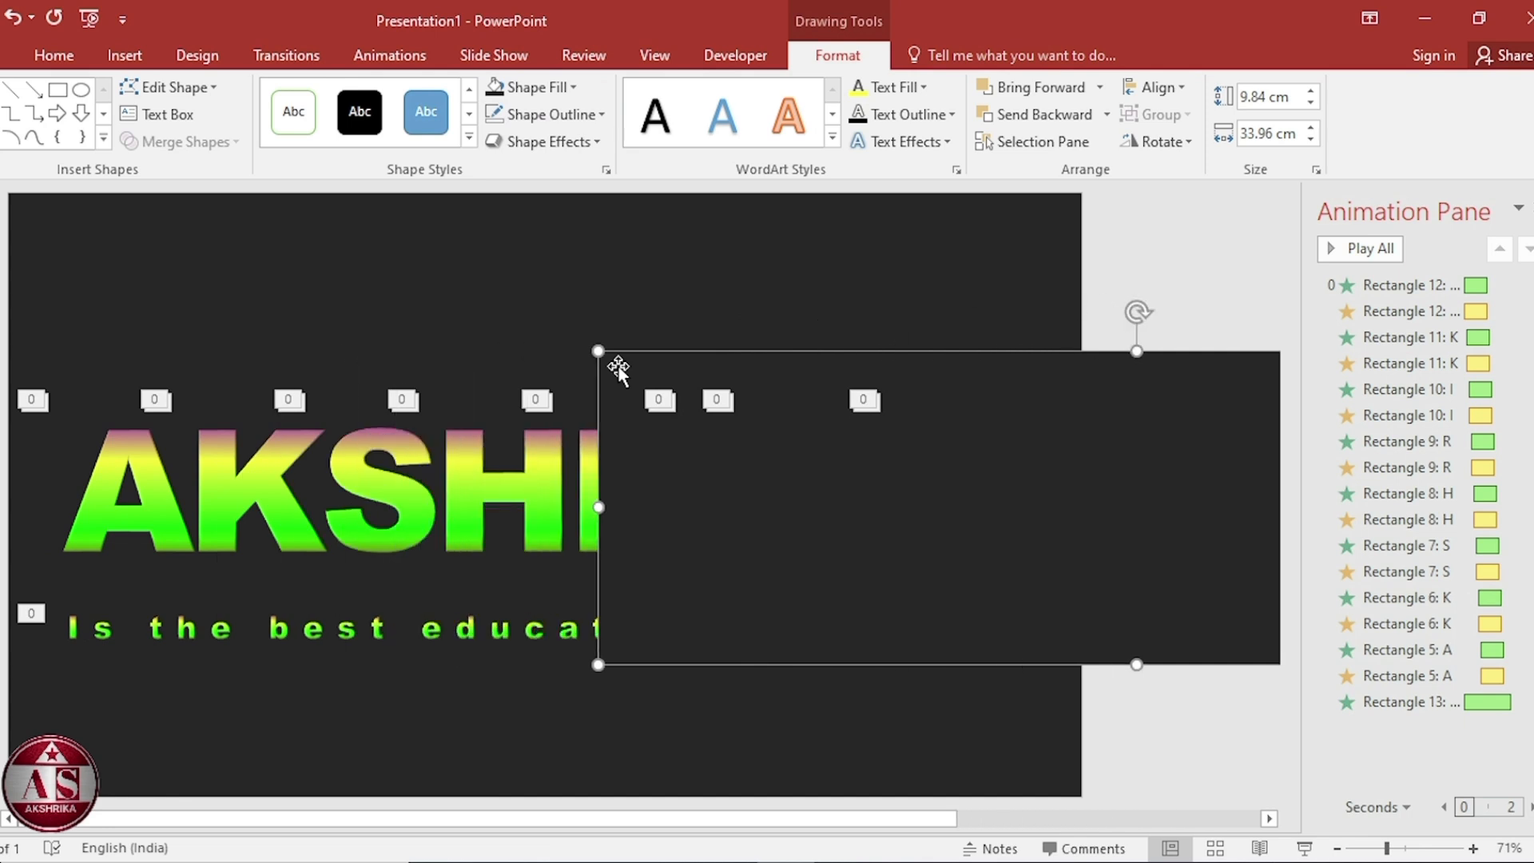
{"action": "key", "text": "Right"}
{"action": "key", "text": "Right"}
{"action": "key", "text": "Right"}
{"action": "key", "text": "Right"}
{"action": "key", "text": "Right"}
{"action": "key", "text": "Right"}
{"action": "key", "text": "Right"}
{"action": "key", "text": "Right"}
{"action": "key", "text": "Right"}
{"action": "key", "text": "Right"}
{"action": "key", "text": "Right"}
{"action": "key", "text": "Right"}
{"action": "key", "text": "Right"}
{"action": "key", "text": "Right"}
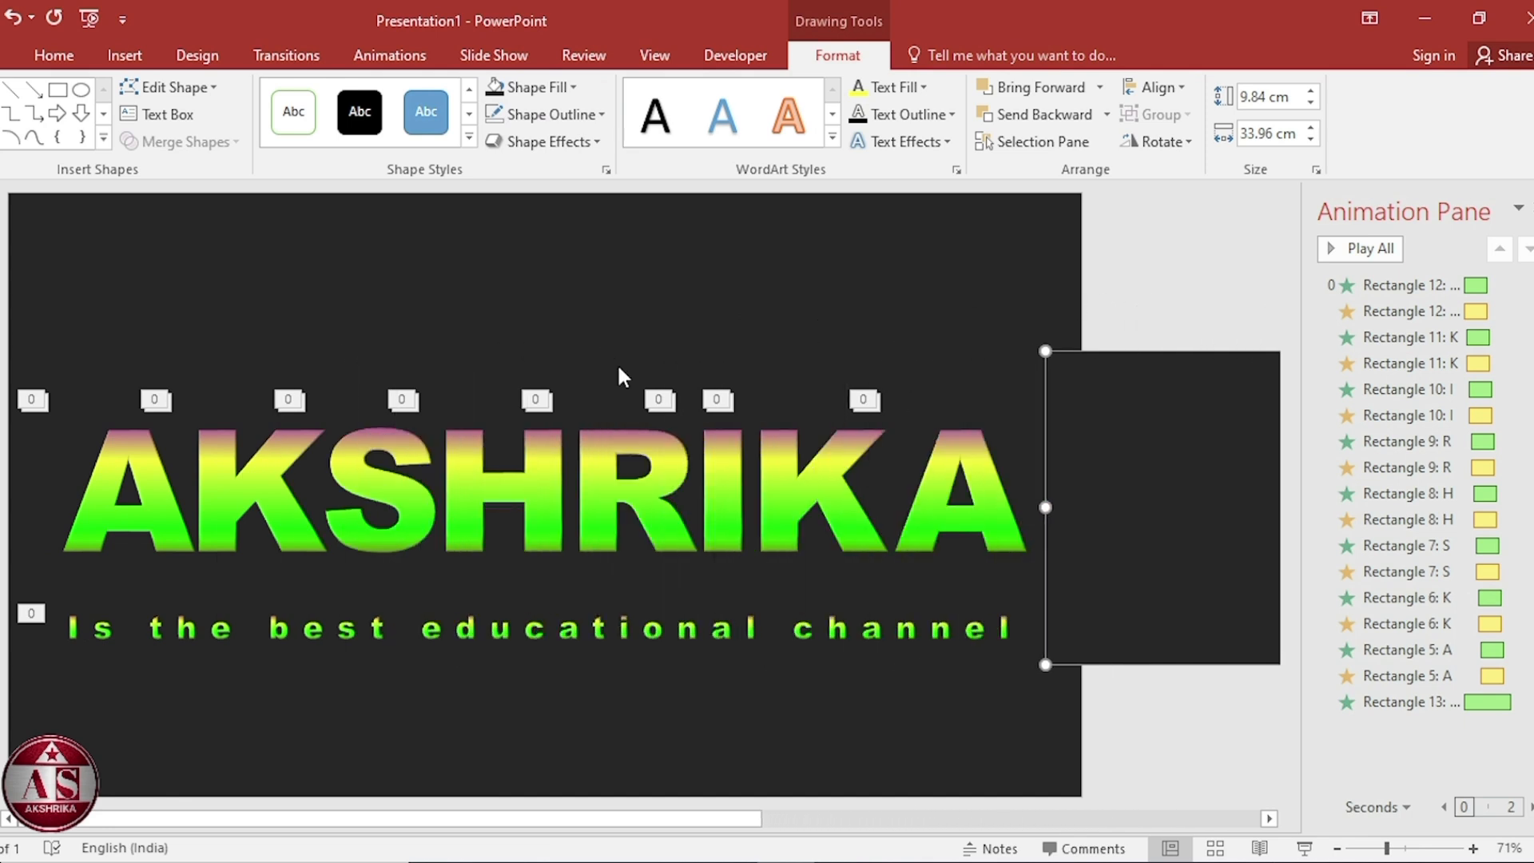
{"action": "key", "text": "Right"}
{"action": "key", "text": "Right"}
{"action": "key", "text": "Right"}
{"action": "key", "text": "Right"}
{"action": "key", "text": "Right"}
{"action": "key", "text": "Right"}
{"action": "key", "text": "Right"}
{"action": "key", "text": "Right"}
{"action": "key", "text": "Right"}
{"action": "key", "text": "Right"}
{"action": "key", "text": "Right"}
{"action": "key", "text": "Right"}
{"action": "key", "text": "Right"}
{"action": "key", "text": "Right"}
{"action": "key", "text": "Right"}
{"action": "key", "text": "Right"}
{"action": "key", "text": "Right"}
{"action": "key", "text": "Right"}
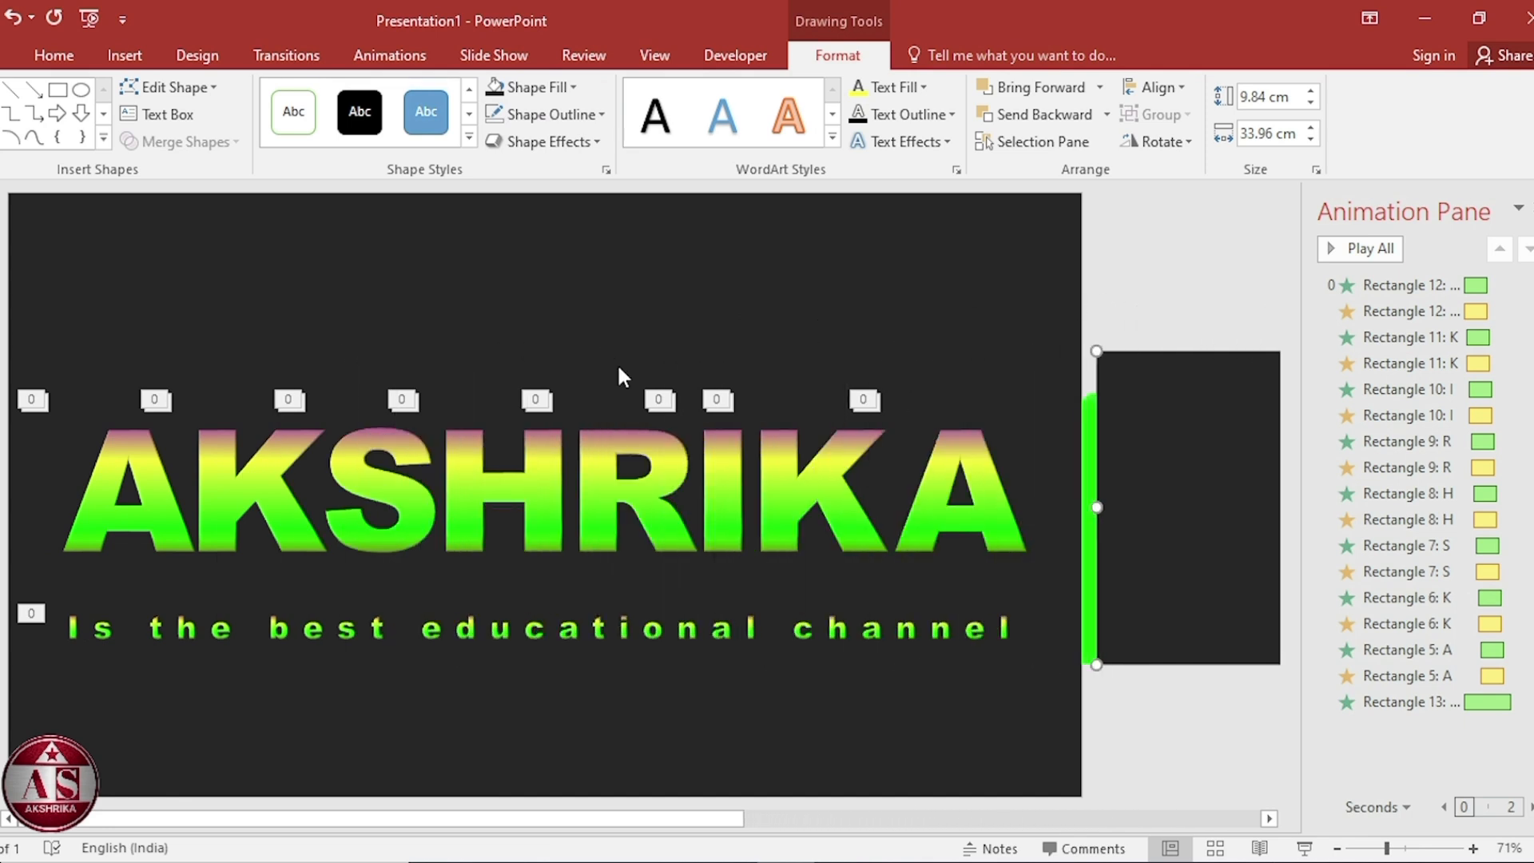
Group the green bar with the dark rectangle and close the animation pane.
{"action": "left_click", "coordinate": [1092, 453], "text": "shift"}
{"action": "key", "text": "ctrl+g"}
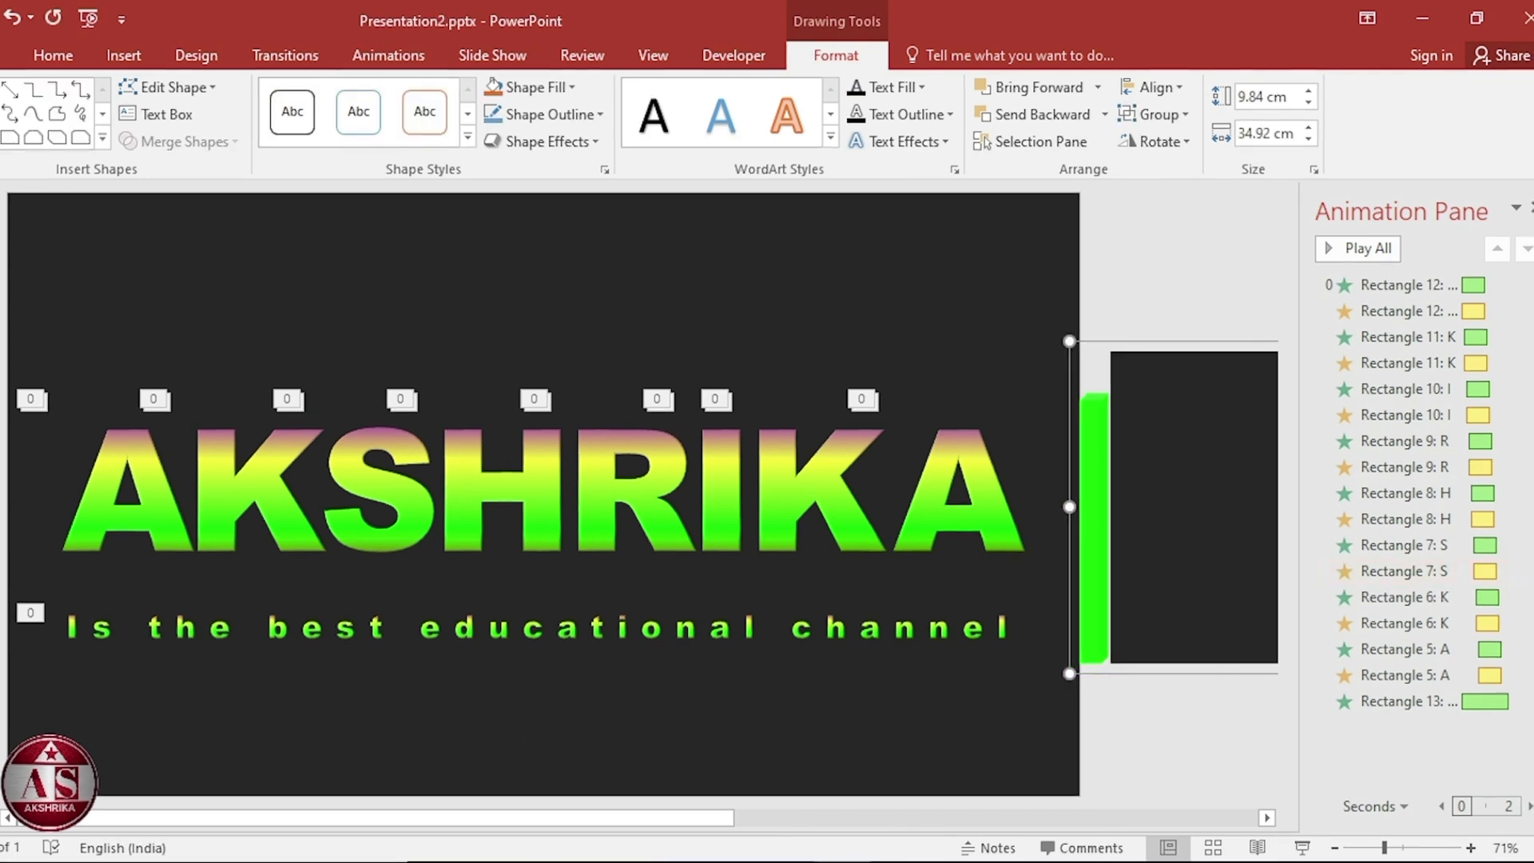
{"action": "left_click", "coordinate": [1530, 207]}
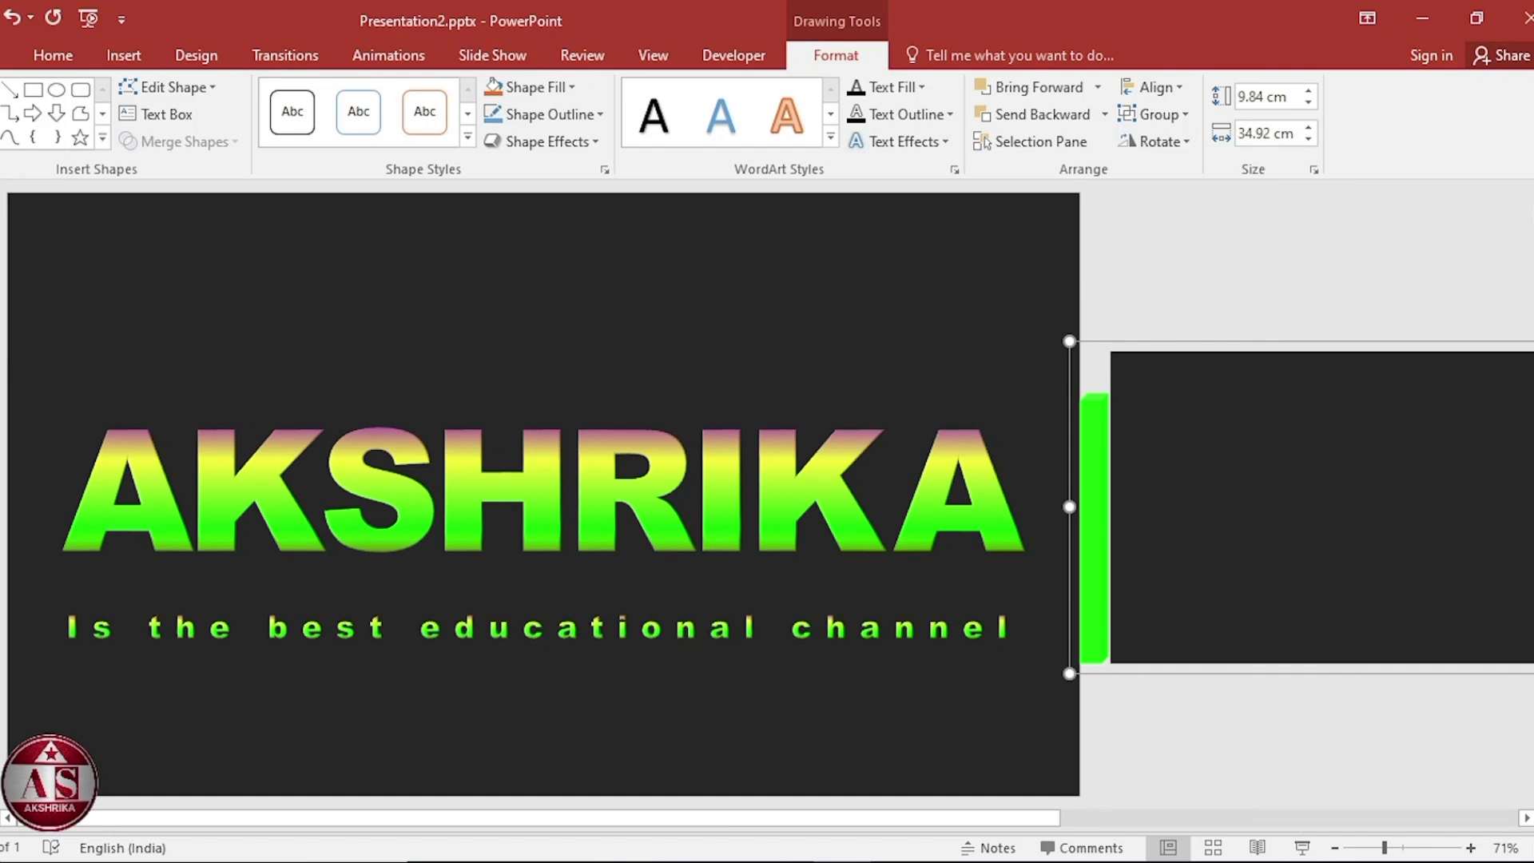
Add a Lines motion path animation to the group and set its direction to Left.
{"action": "left_click", "coordinate": [392, 48]}
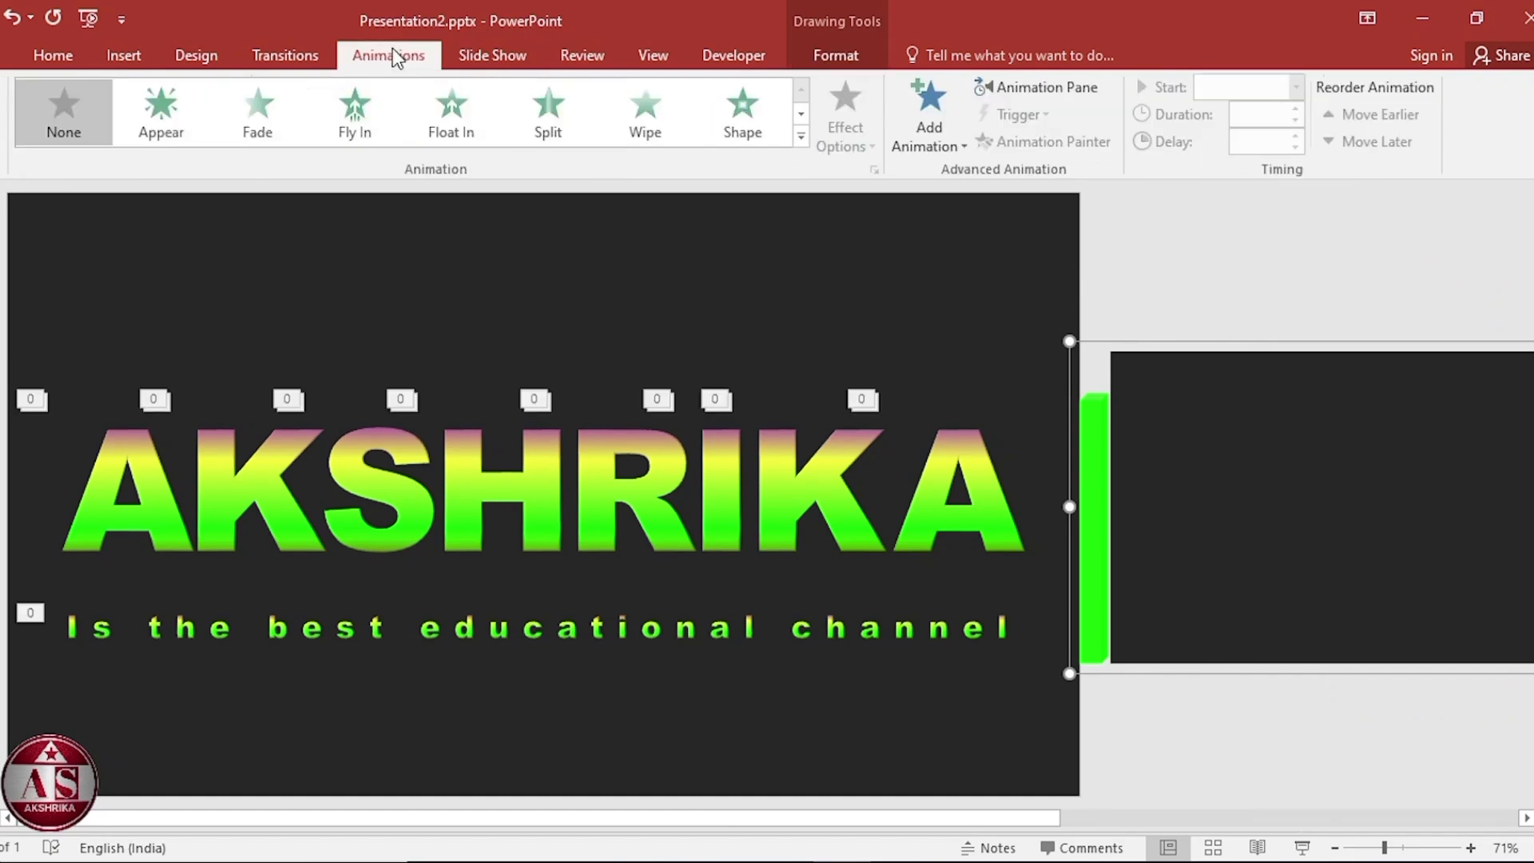
{"action": "left_click", "coordinate": [937, 129]}
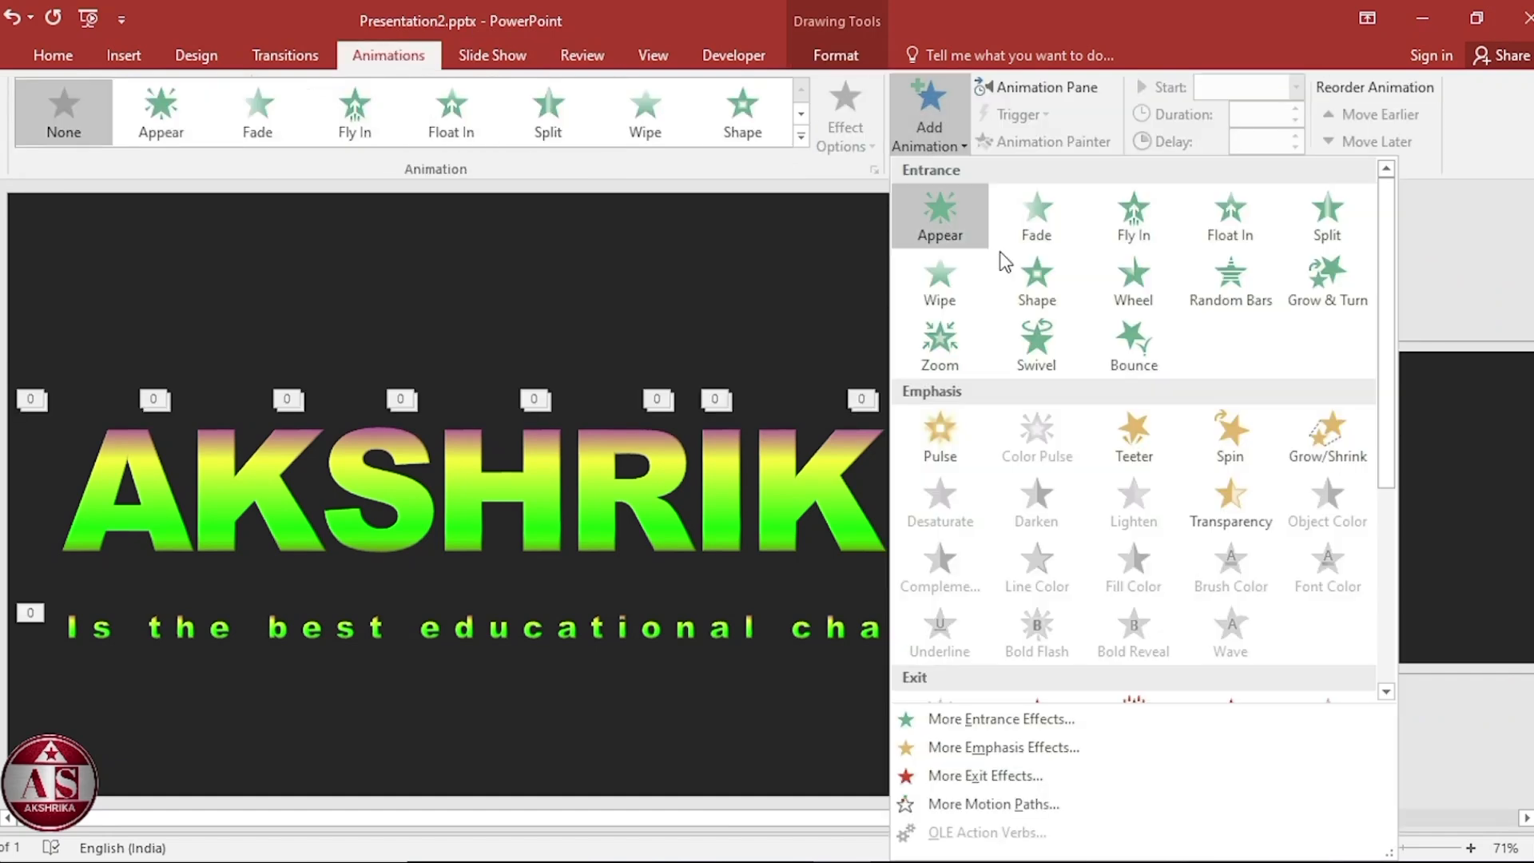
{"action": "scroll", "coordinate": [1053, 328], "scroll_direction": "down", "scroll_amount": 3}
{"action": "left_click", "coordinate": [932, 596]}
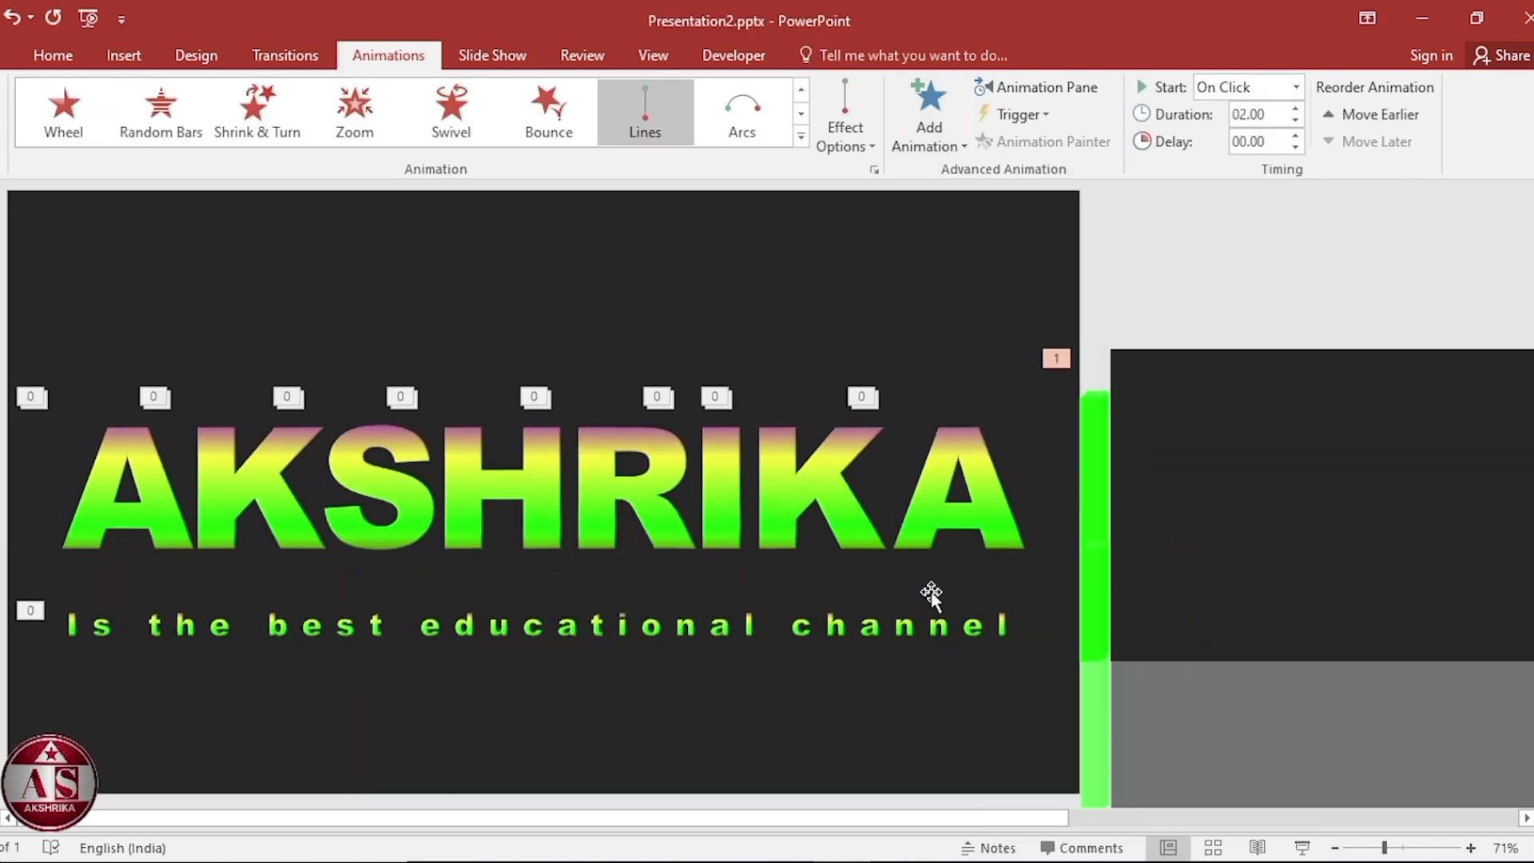
{"action": "left_click", "coordinate": [858, 107]}
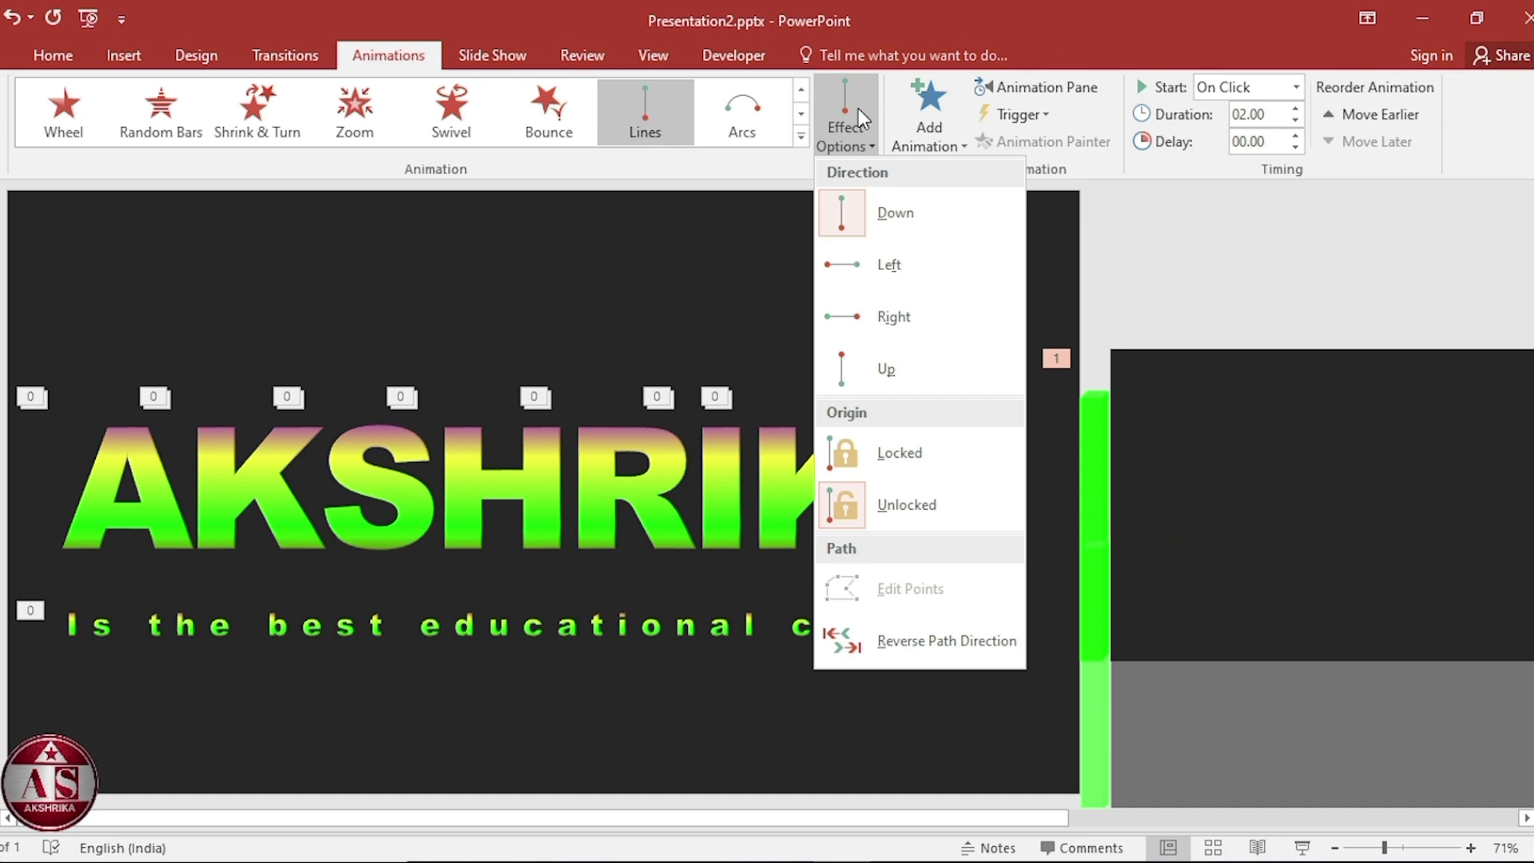
{"action": "left_click", "coordinate": [873, 262]}
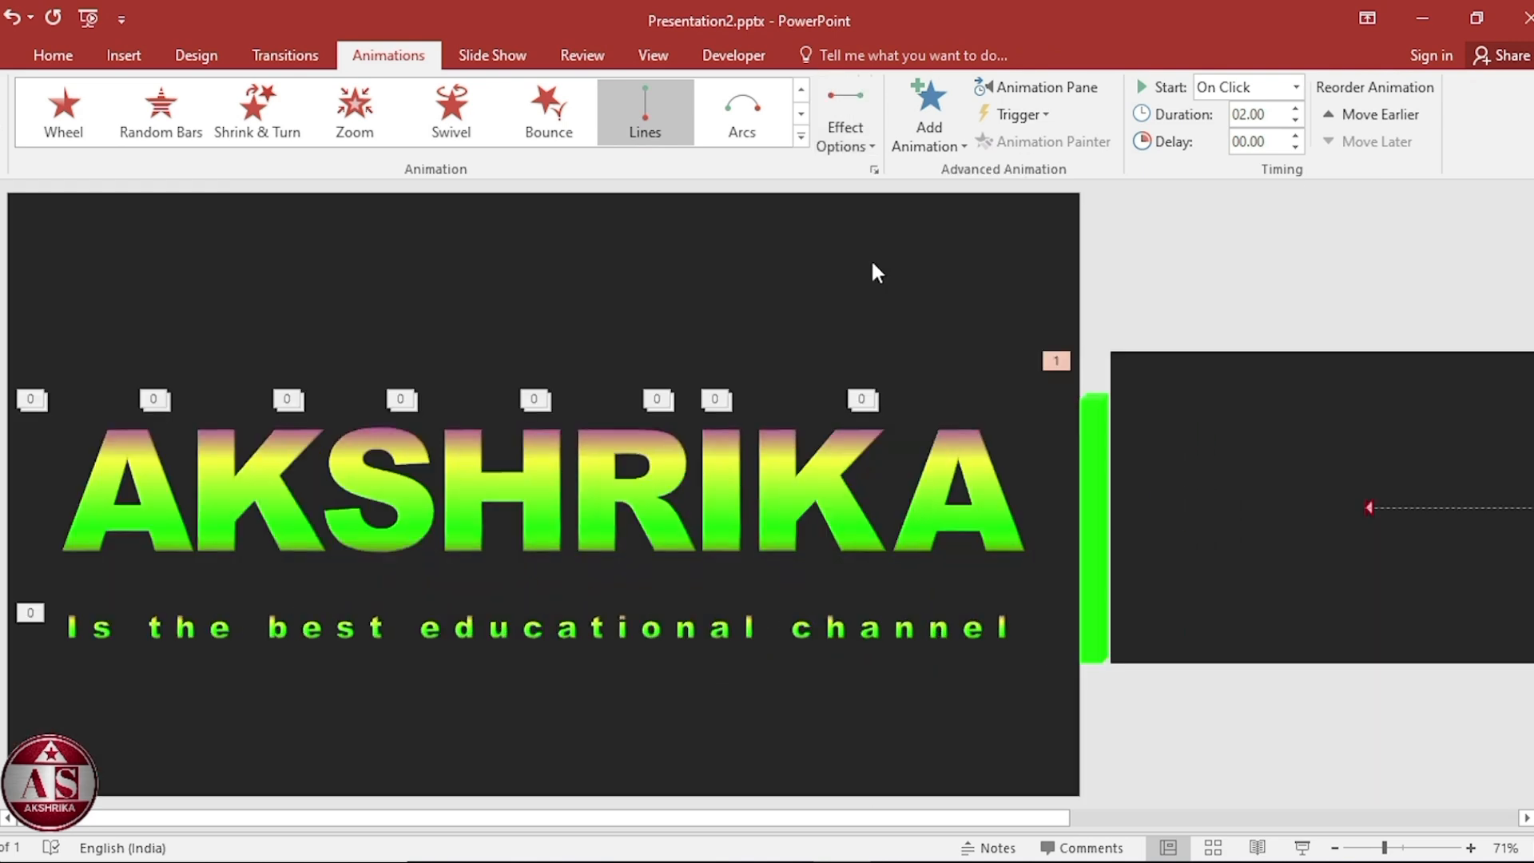
Stretch the motion path's end point leftward to about the middle of the title and set it to start After Previous.
{"action": "left_click", "coordinate": [1368, 507]}
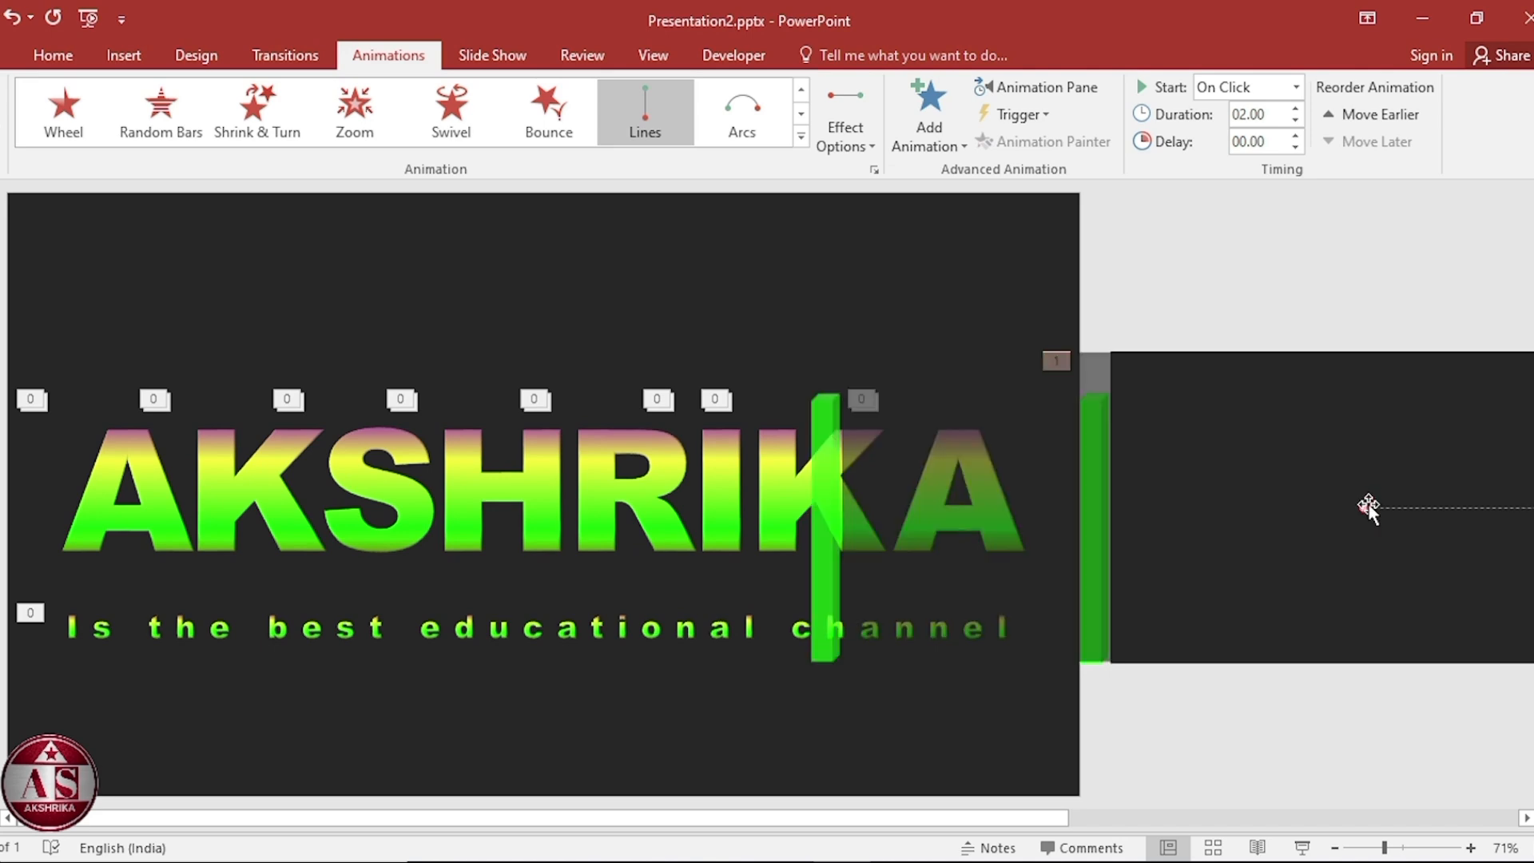
{"action": "left_click_drag", "start_coordinate": [1363, 509], "coordinate": [520, 525]}
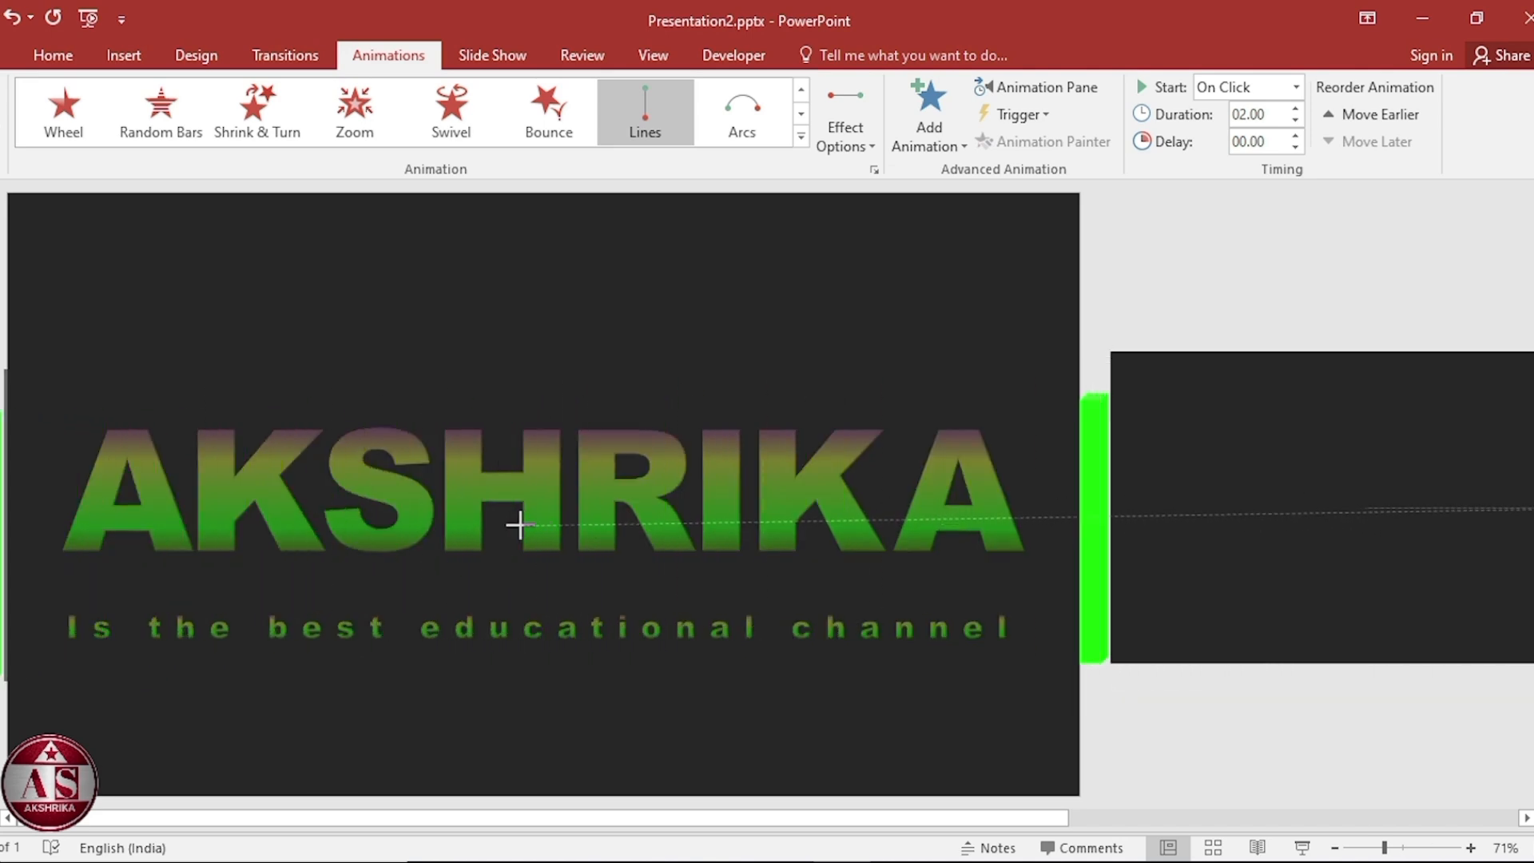
{"action": "left_click", "coordinate": [1296, 86]}
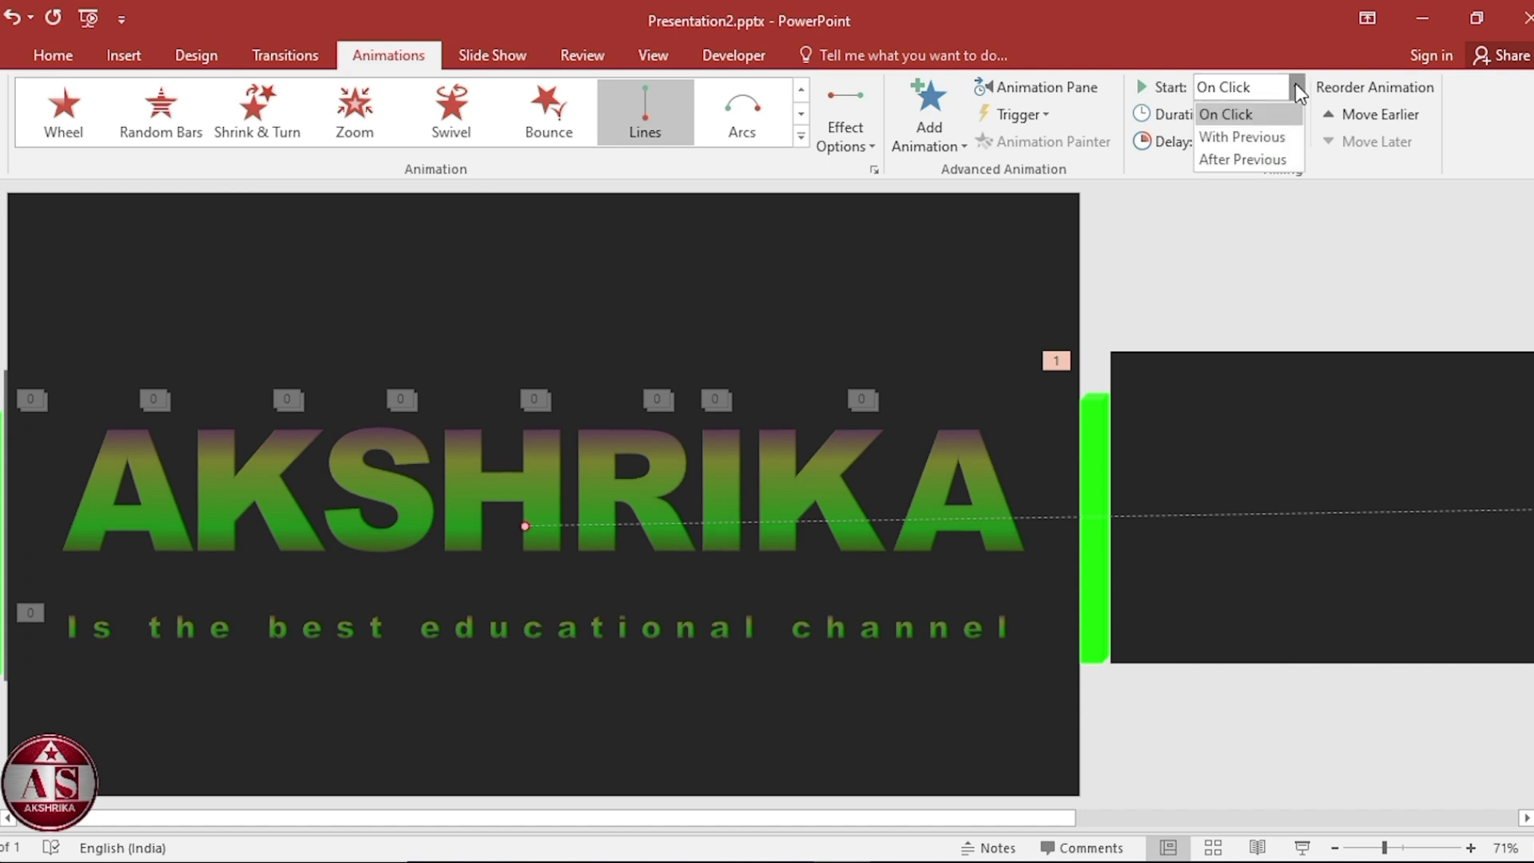
{"action": "left_click", "coordinate": [1275, 160]}
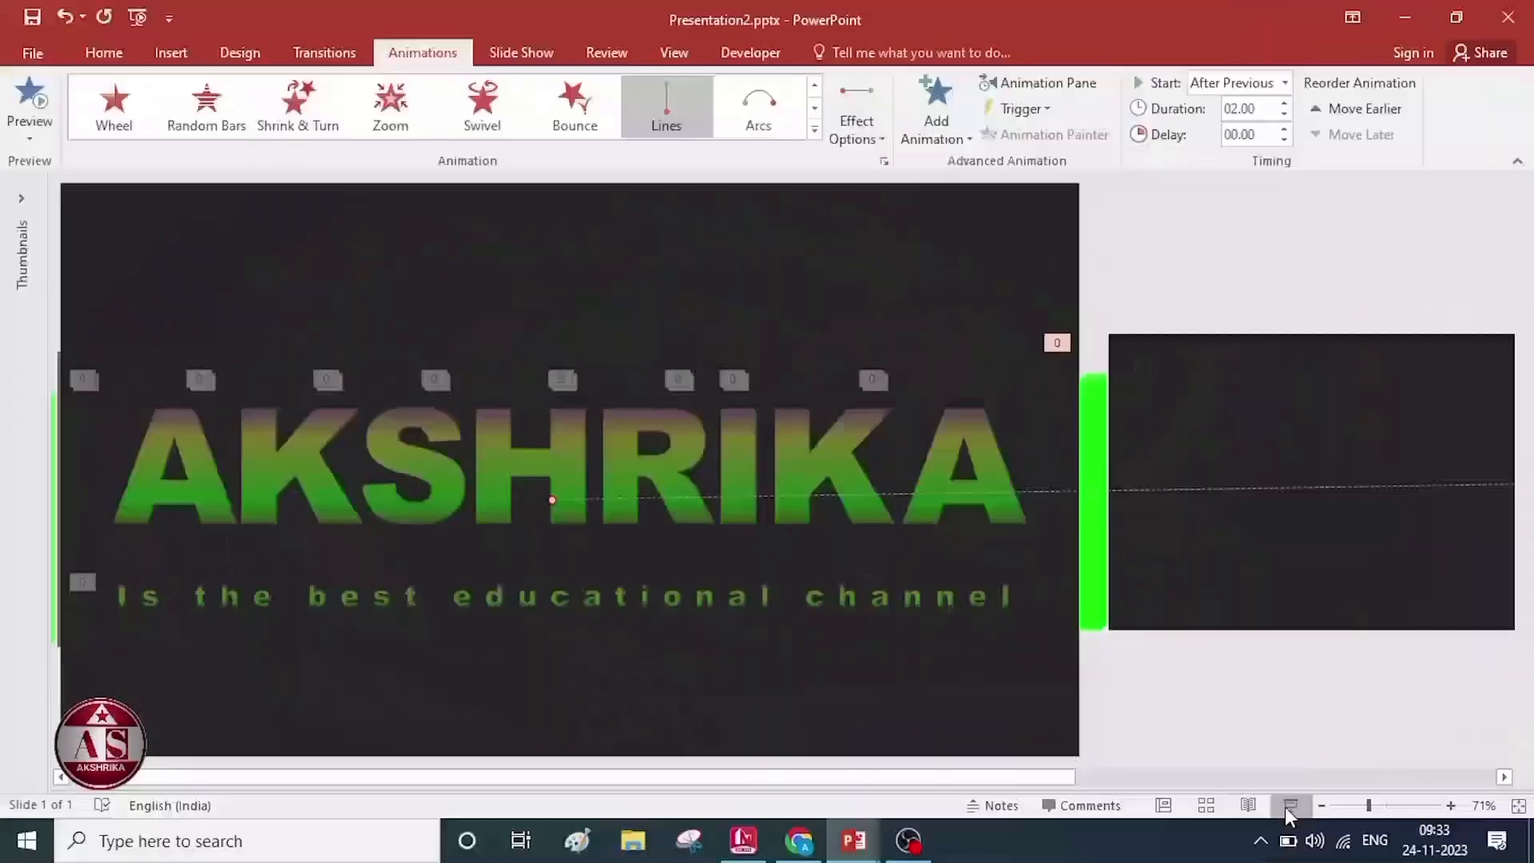
Play the slide show to preview the animations.
{"action": "left_click", "coordinate": [1288, 809]}
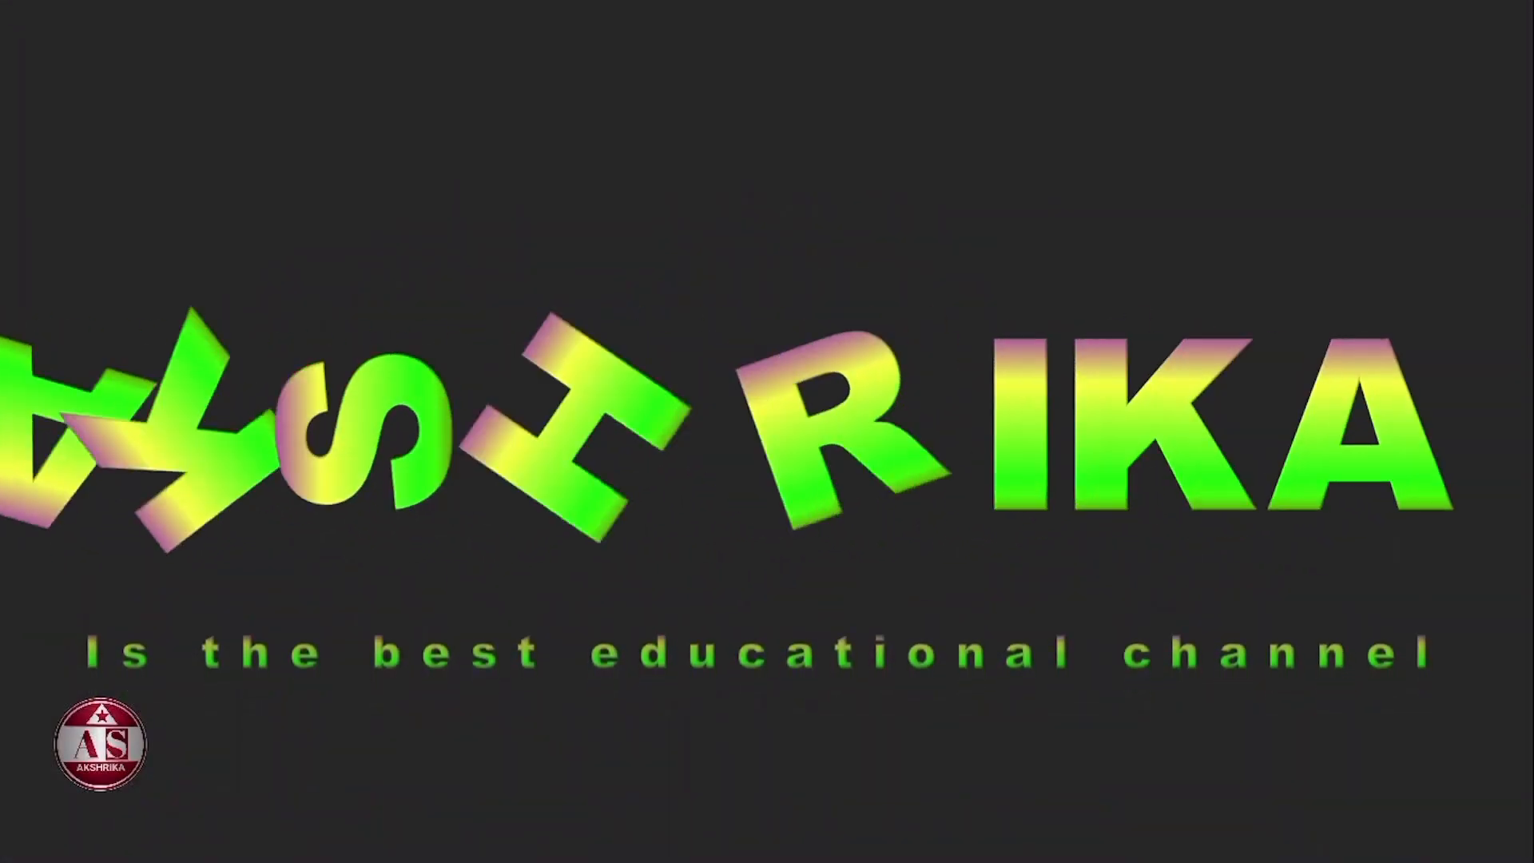